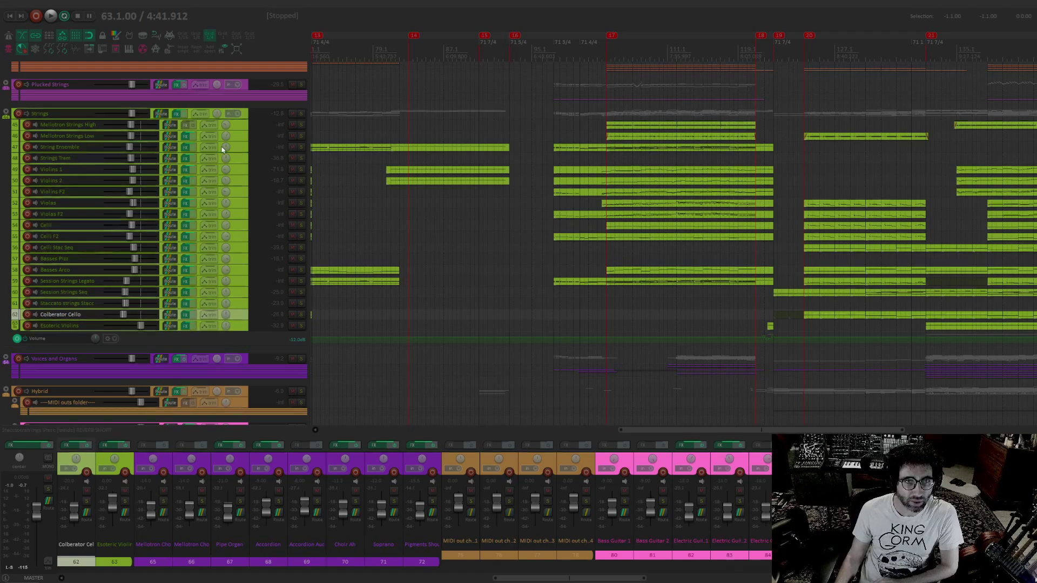
# Record-arm the String Ensemble track to audition its sound live, and disarm it again
pyautogui.click(27, 147)
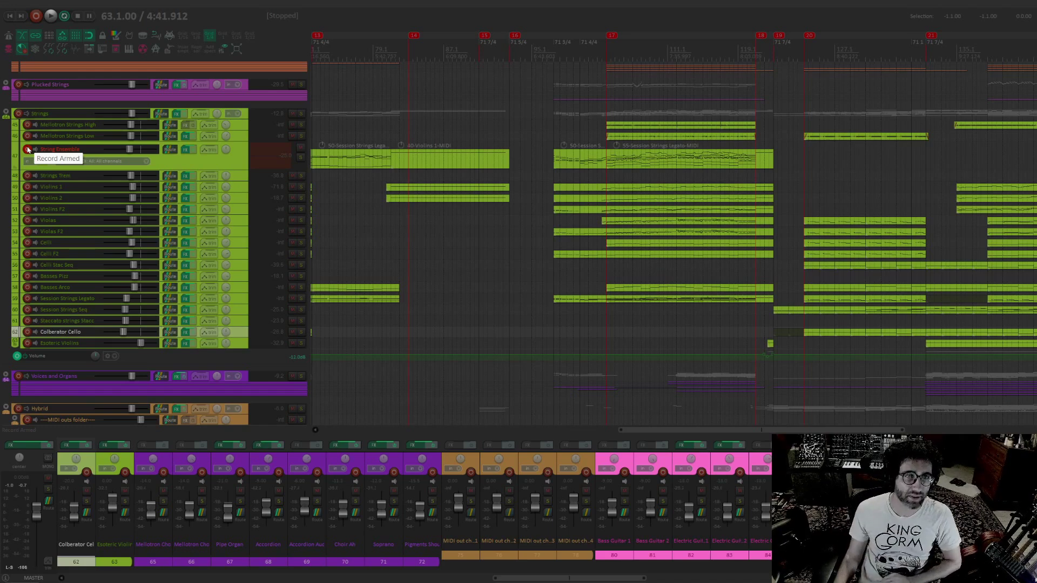
pyautogui.click(28, 149)
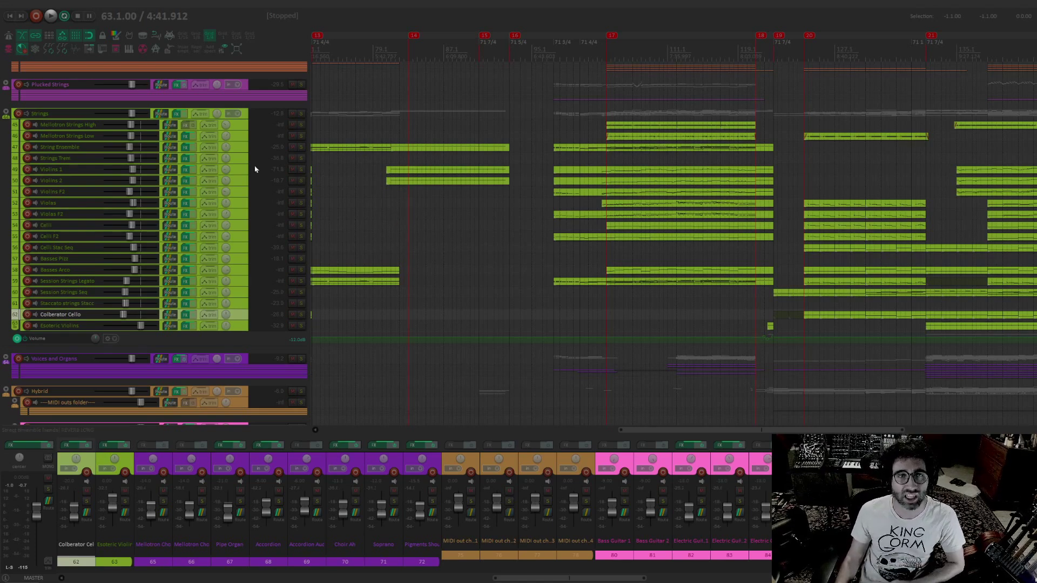
# Expand the Plucked Strings folder, record-arm the Oud track to audition it live, and disarm it again
pyautogui.moveTo(470, 125); pyautogui.dragTo(485, 203)
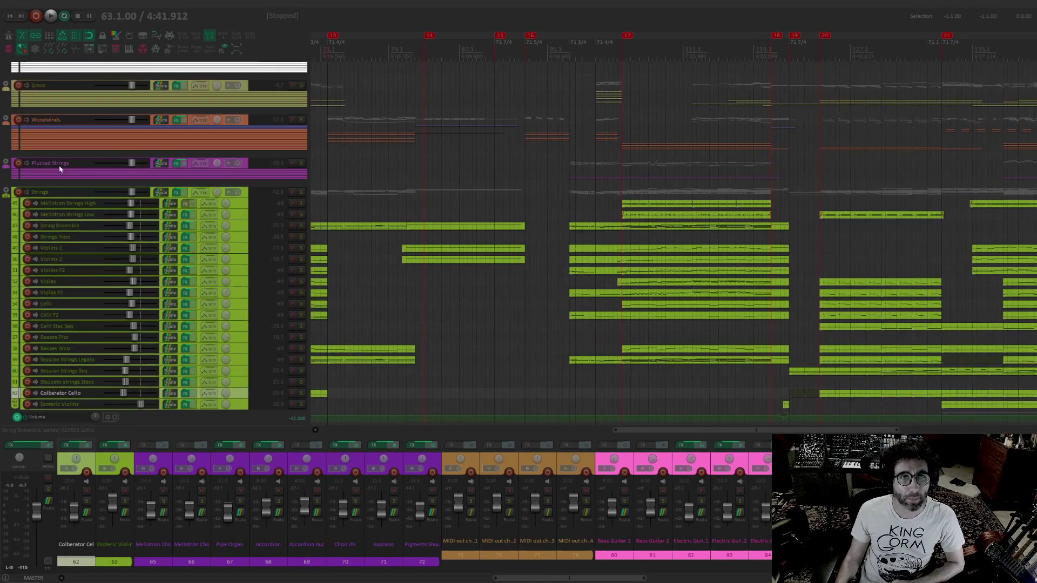
pyautogui.click(7, 162)
pyautogui.moveTo(610, 220); pyautogui.dragTo(596, 209)
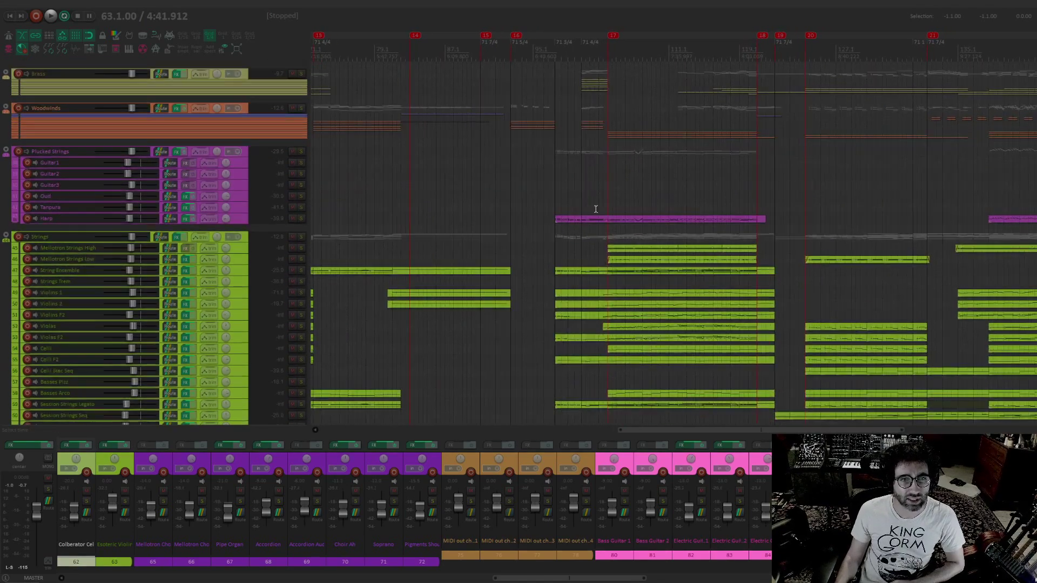
pyautogui.click(25, 196)
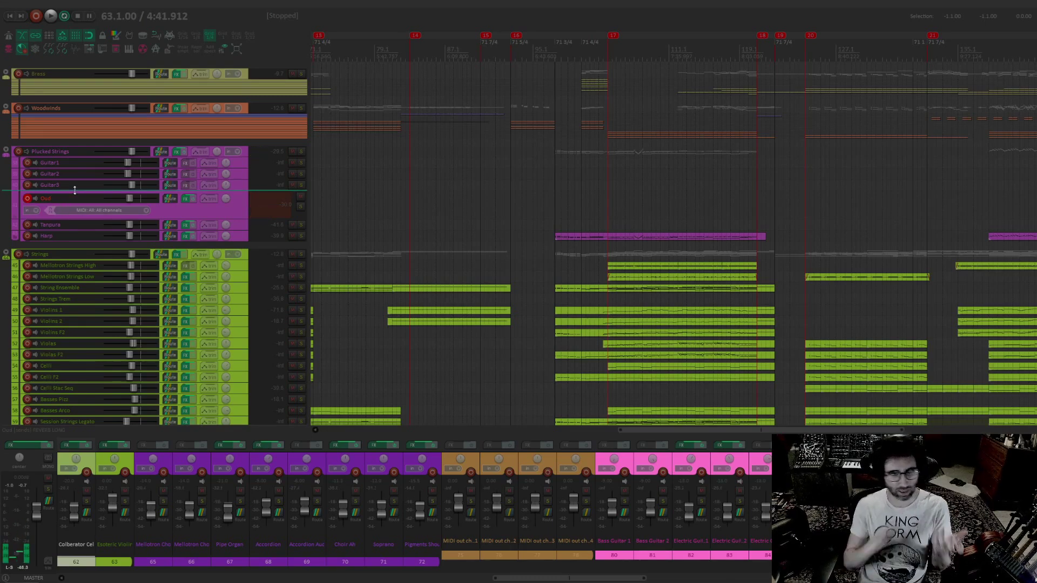
pyautogui.click(27, 198)
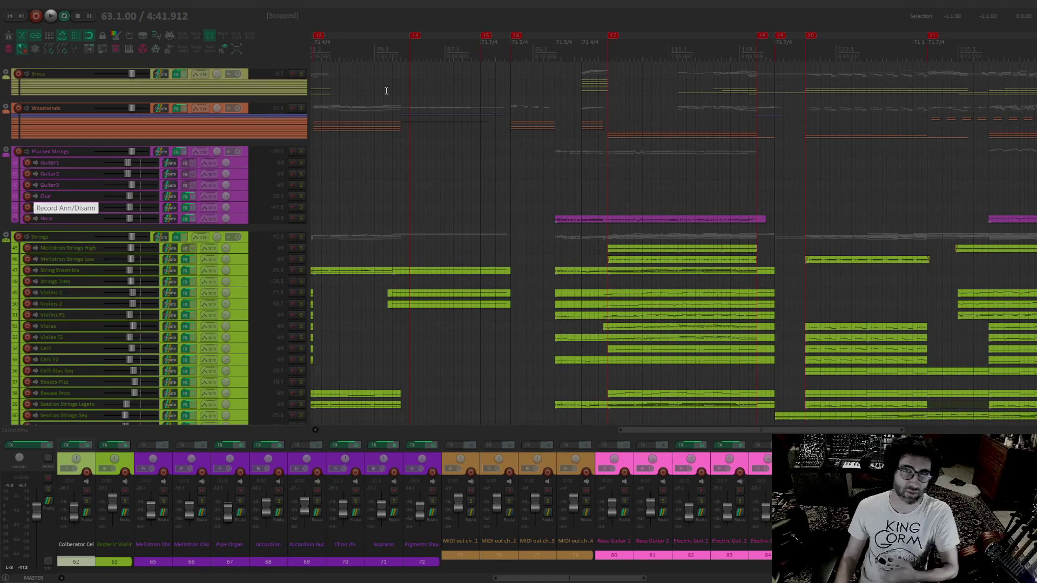
# Play the arrangement from just before marker 16, after a first try from bar 95
pyautogui.moveTo(390, 118); pyautogui.dragTo(400, 130)
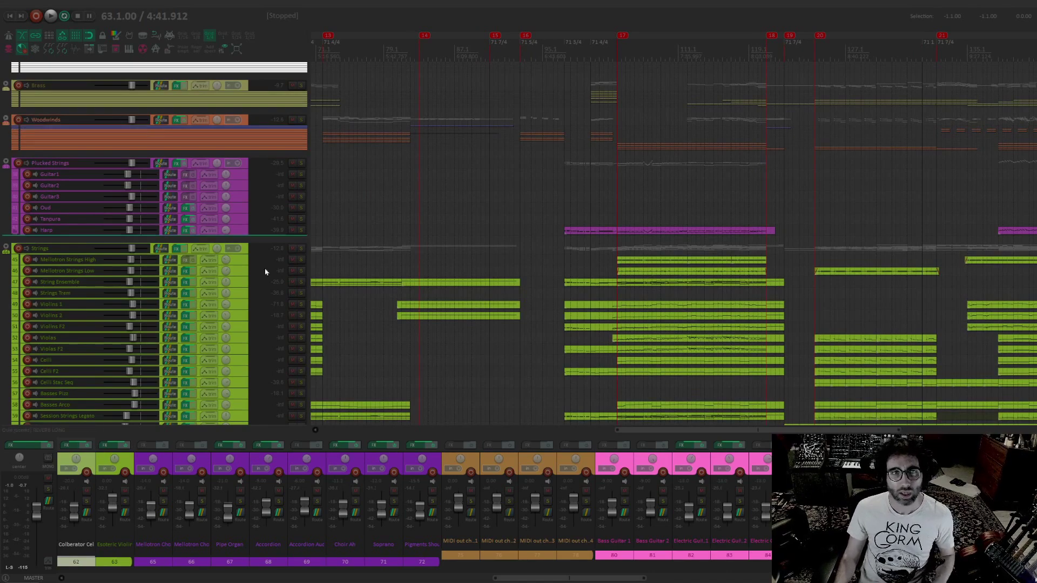
pyautogui.scroll(-3, 708, 195)
pyautogui.scroll(-5, 965, 218)
pyautogui.scroll(5, 264, 377)
pyautogui.hscroll(5, 574, 277)
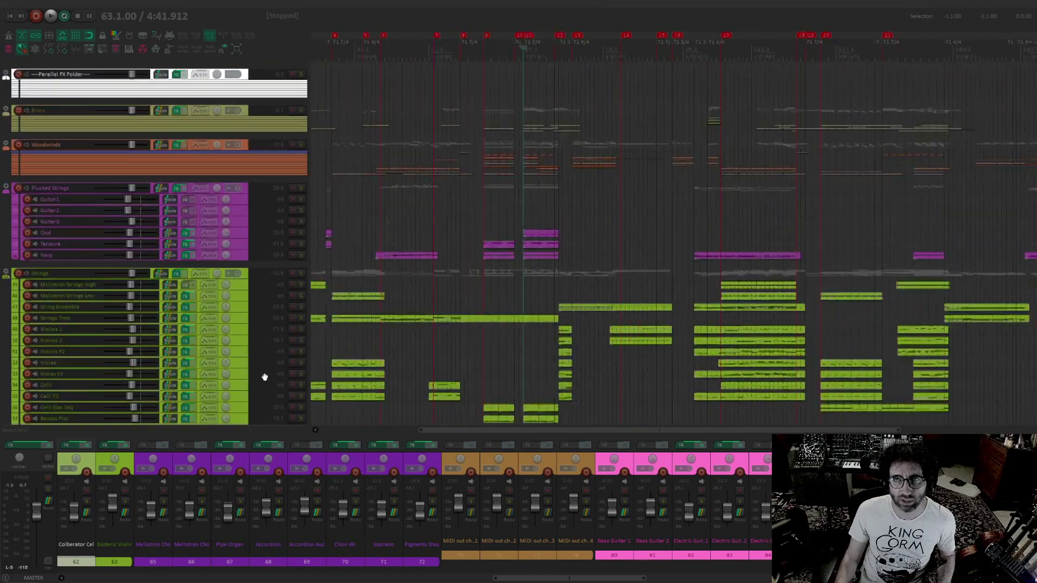
pyautogui.moveTo(574, 277); pyautogui.dragTo(716, 177)
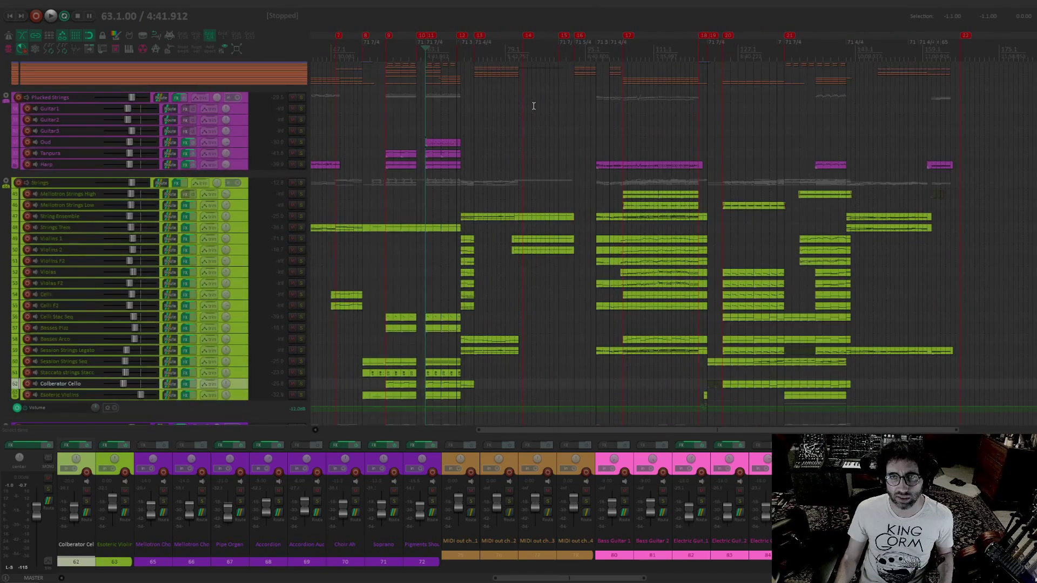
pyautogui.scroll(3, 639, 102)
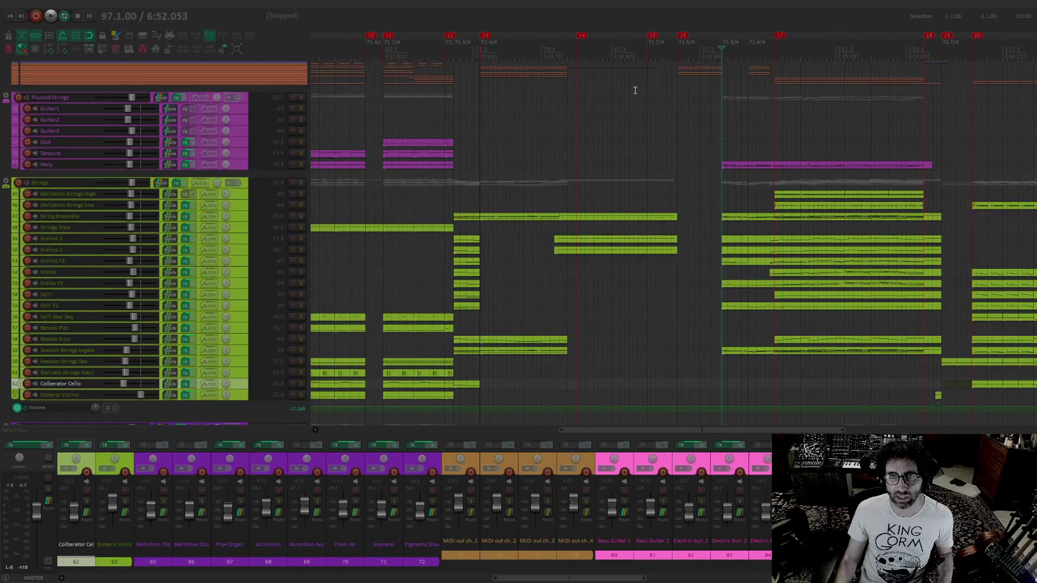
pyautogui.click(701, 51)
pyautogui.press('space')
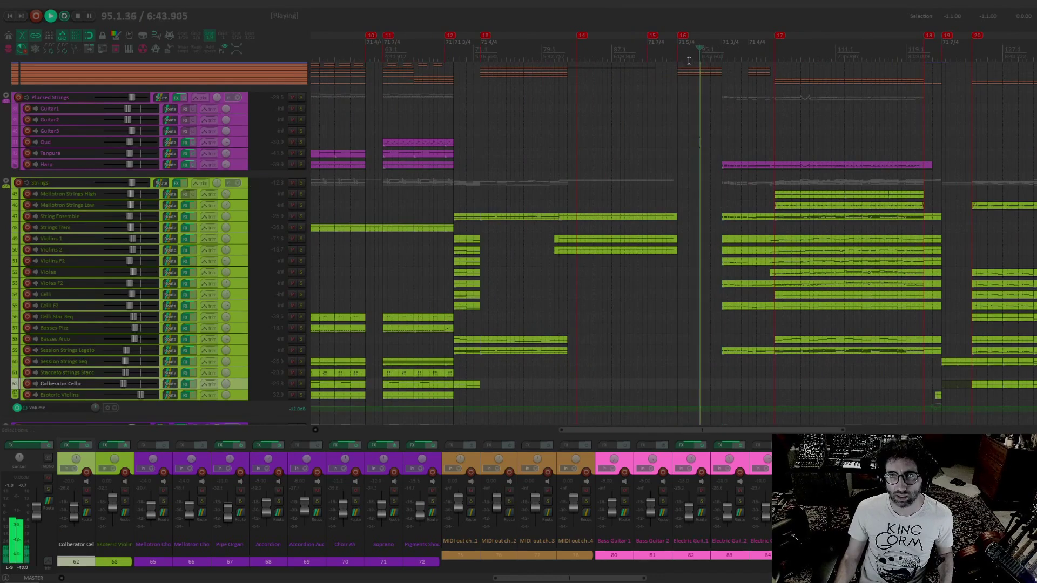
pyautogui.press('space')
pyautogui.click(671, 50)
pyautogui.press('space')
# Open the woodwind MIDI items starting at marker 16 in the MIDI editor
pyautogui.moveTo(730, 137); pyautogui.dragTo(705, 156)
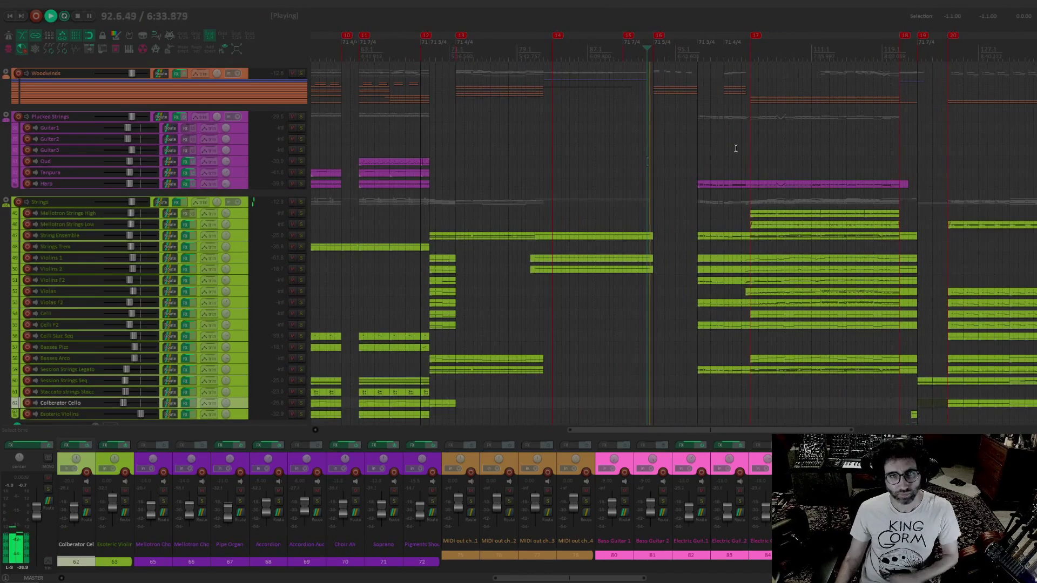
pyautogui.scroll(1, 667, 123)
pyautogui.moveTo(667, 123); pyautogui.dragTo(741, 192)
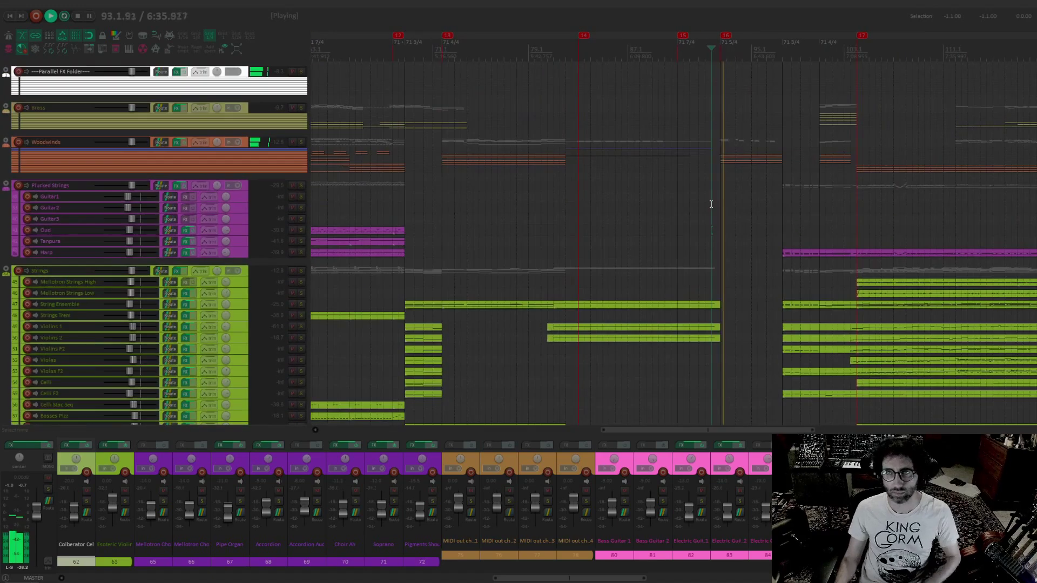
pyautogui.click(739, 159)
pyautogui.doubleClick(780, 158)
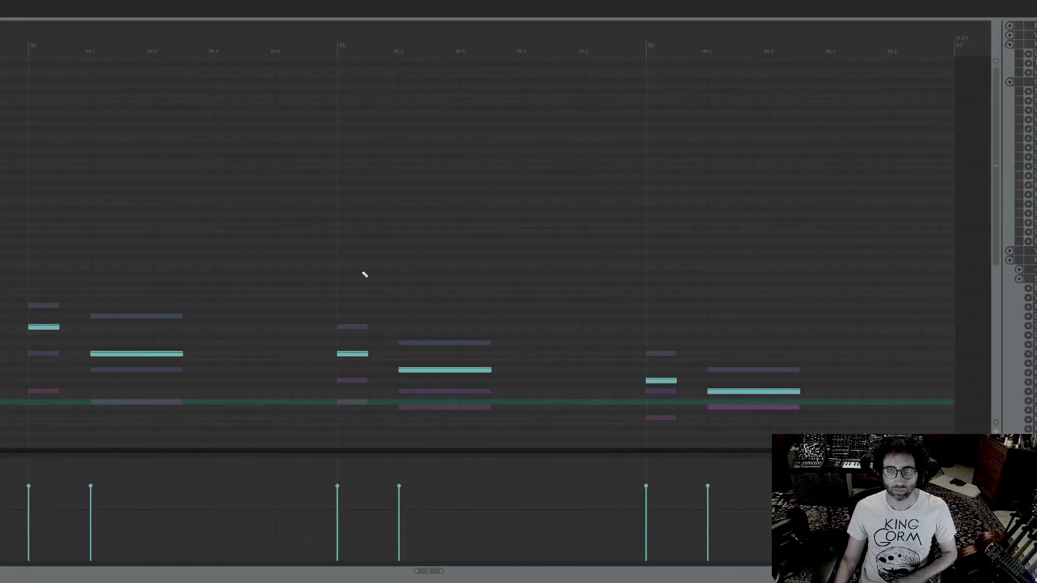
# Examine the layered woodwind notes in bars 93 to 96 during playback, and close the MIDI editor
pyautogui.scroll(-4, 372, 220)
pyautogui.scroll(-3, 382, 213)
pyautogui.scroll(4, 383, 216)
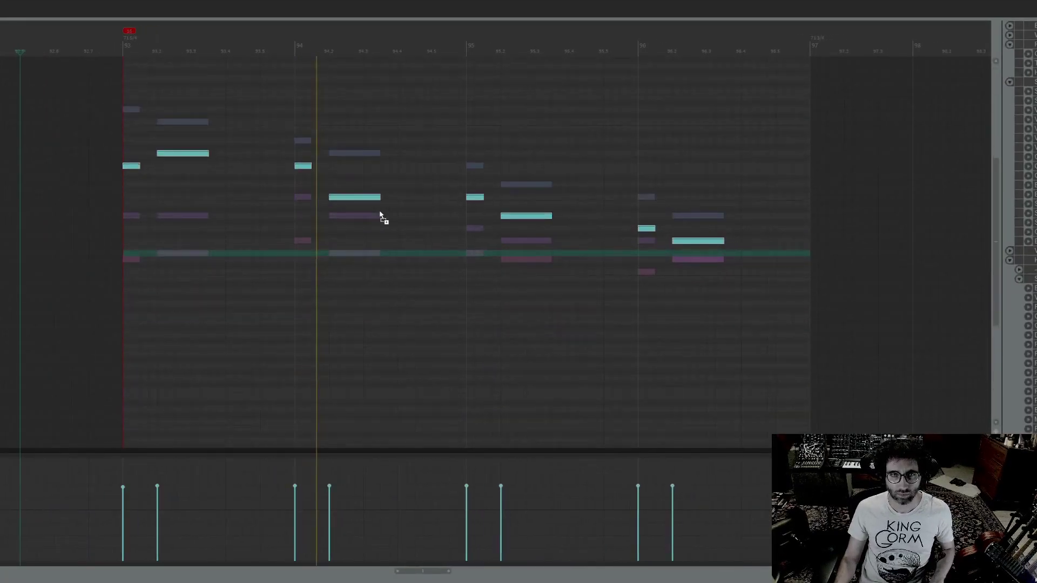
pyautogui.scroll(4, 404, 286)
pyautogui.scroll(-1, 418, 150)
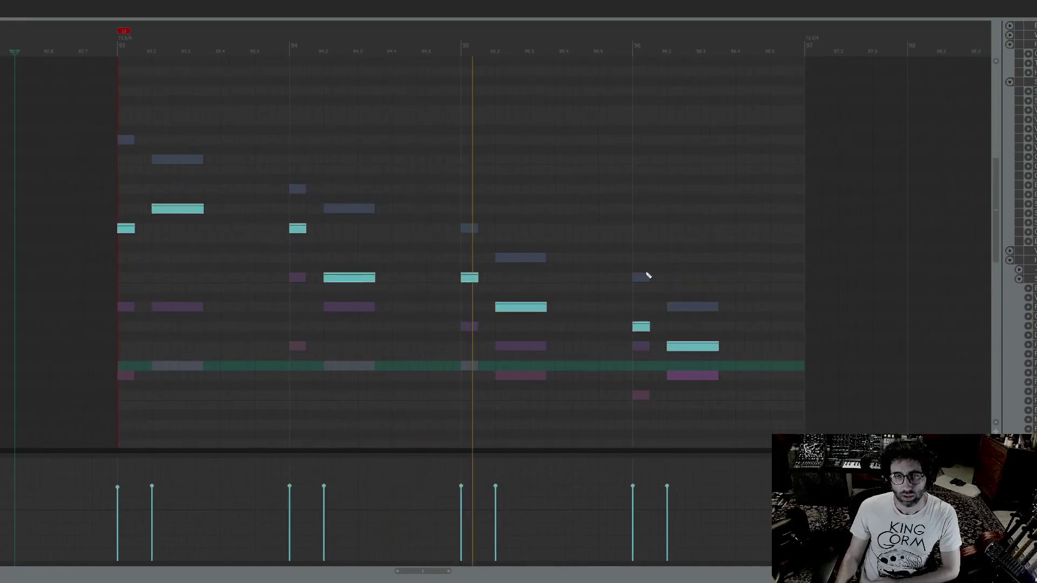
pyautogui.scroll(-1, 683, 267)
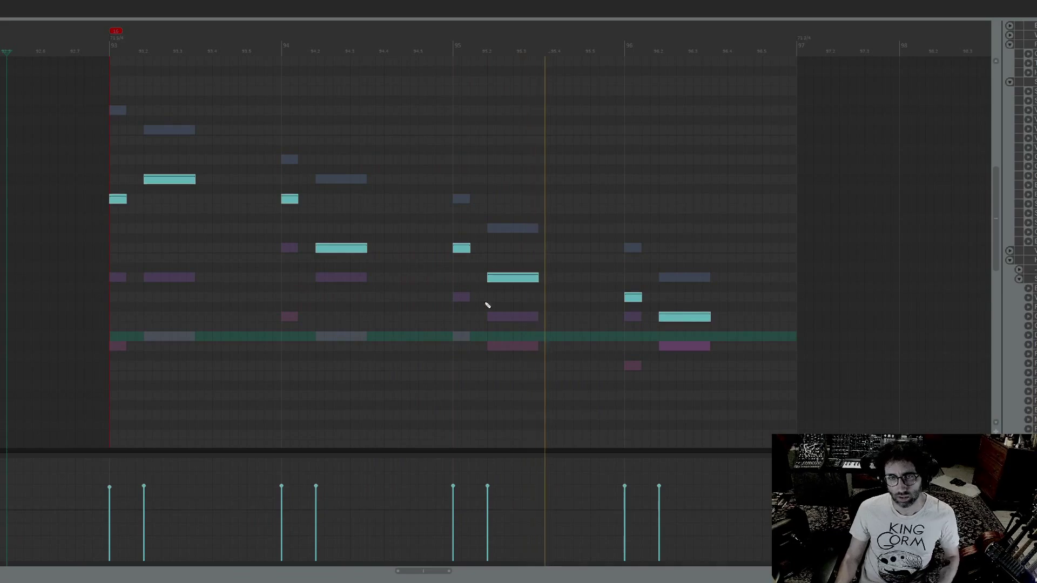
pyautogui.scroll(-1, 713, 273)
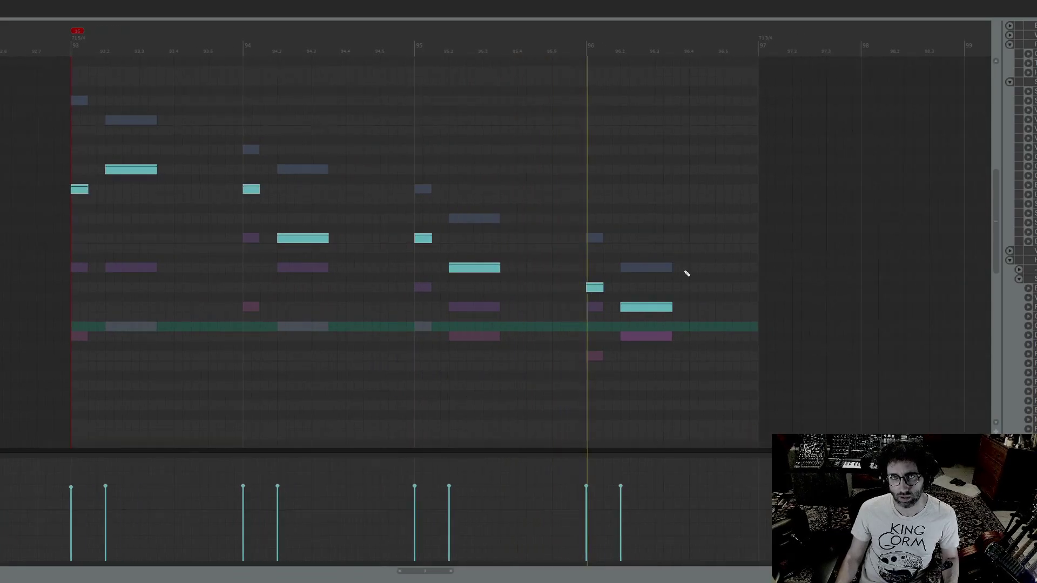
pyautogui.press('Escape')
# Select the harp and strings items that span bars 97 to 120 and open them together in the MIDI editor
pyautogui.scroll(2, 778, 265)
pyautogui.moveTo(737, 233); pyautogui.dragTo(364, 145)
pyautogui.moveTo(460, 131); pyautogui.dragTo(681, 416)
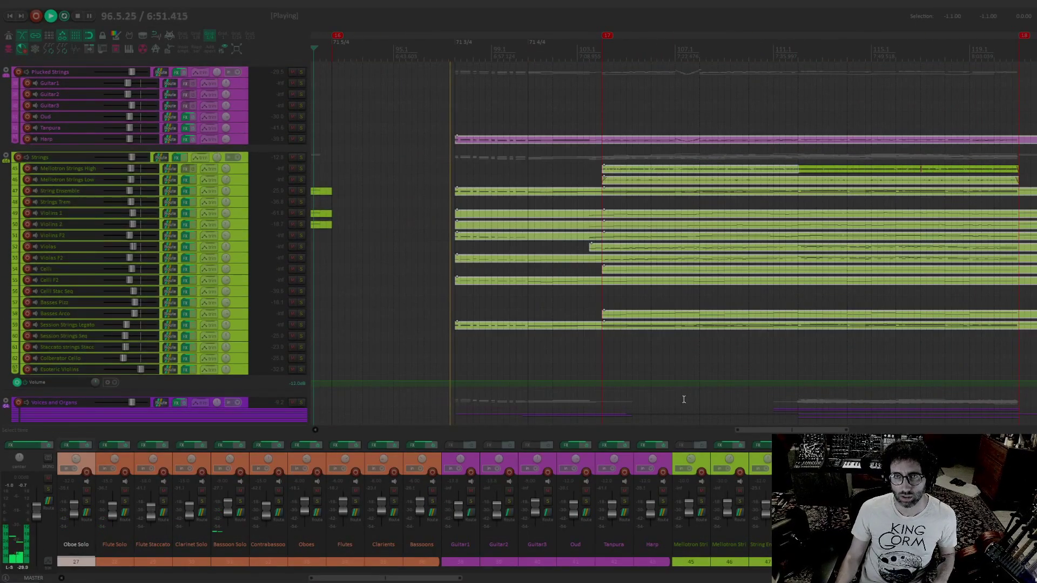
pyautogui.doubleClick(674, 329)
# Examine the combined harp and strings notes from bar 97 past marker 17 during playback, and close the MIDI editor
pyautogui.moveTo(331, 360); pyautogui.dragTo(517, 113)
pyautogui.moveTo(164, 236); pyautogui.dragTo(197, 284)
pyautogui.scroll(1, 125, 264)
pyautogui.scroll(1, 124, 264)
pyautogui.moveTo(81, 265); pyautogui.dragTo(805, 282)
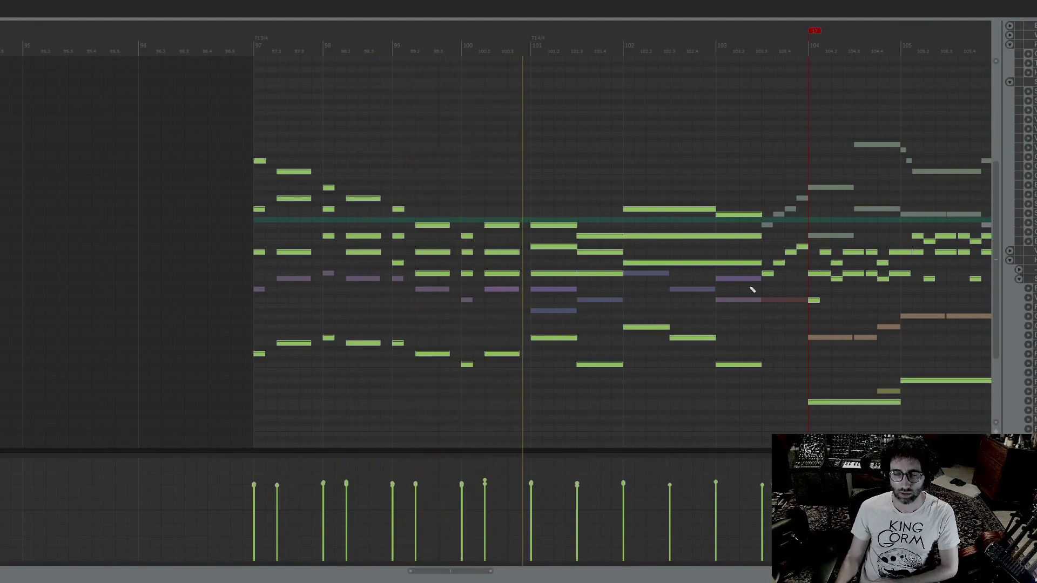
pyautogui.moveTo(750, 287); pyautogui.dragTo(682, 264)
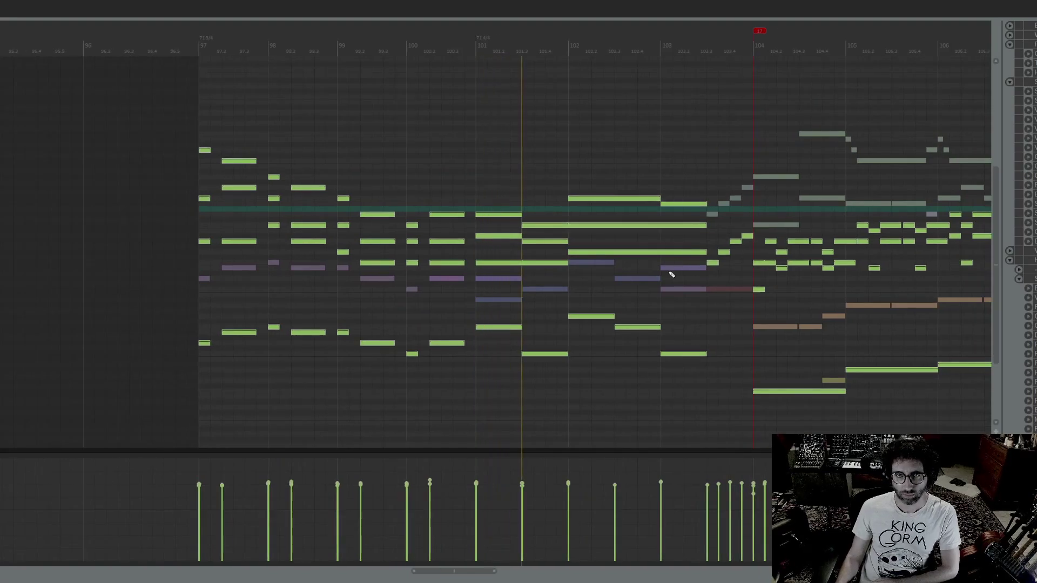
pyautogui.moveTo(695, 329); pyautogui.dragTo(572, 311)
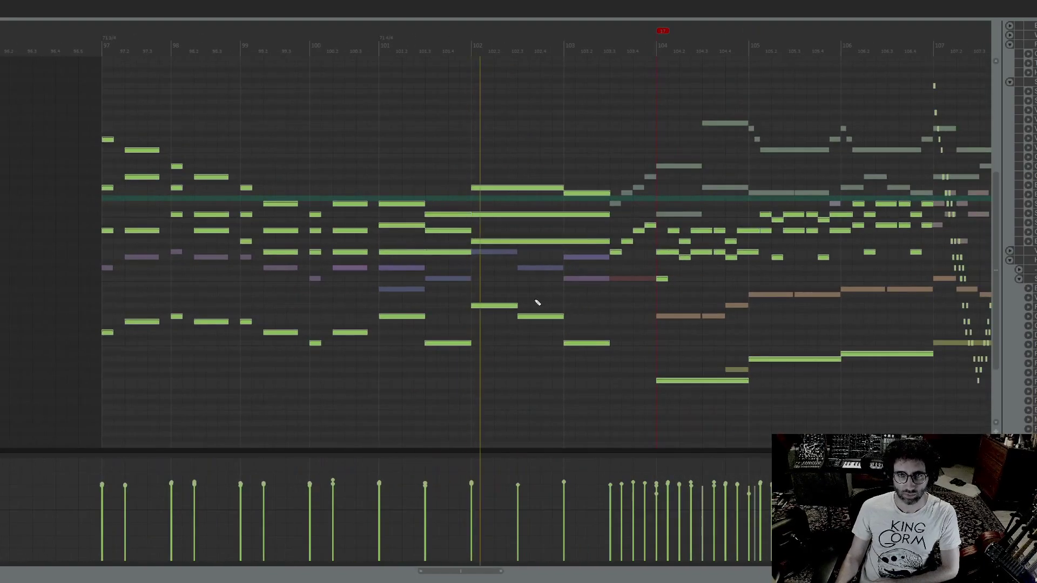
pyautogui.moveTo(663, 221); pyautogui.dragTo(542, 213)
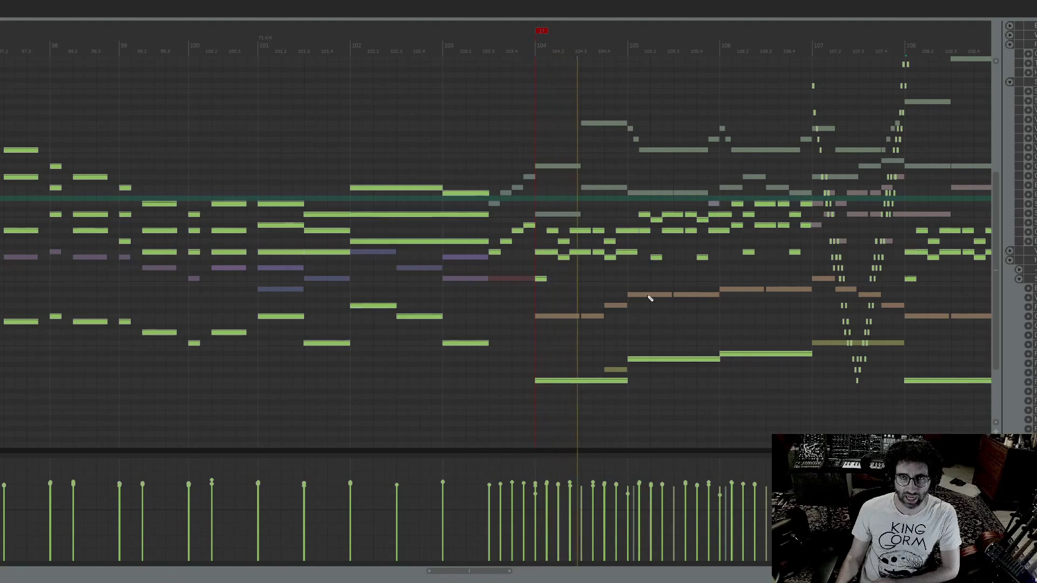
pyautogui.press('space')
pyautogui.moveTo(695, 291); pyautogui.dragTo(531, 281)
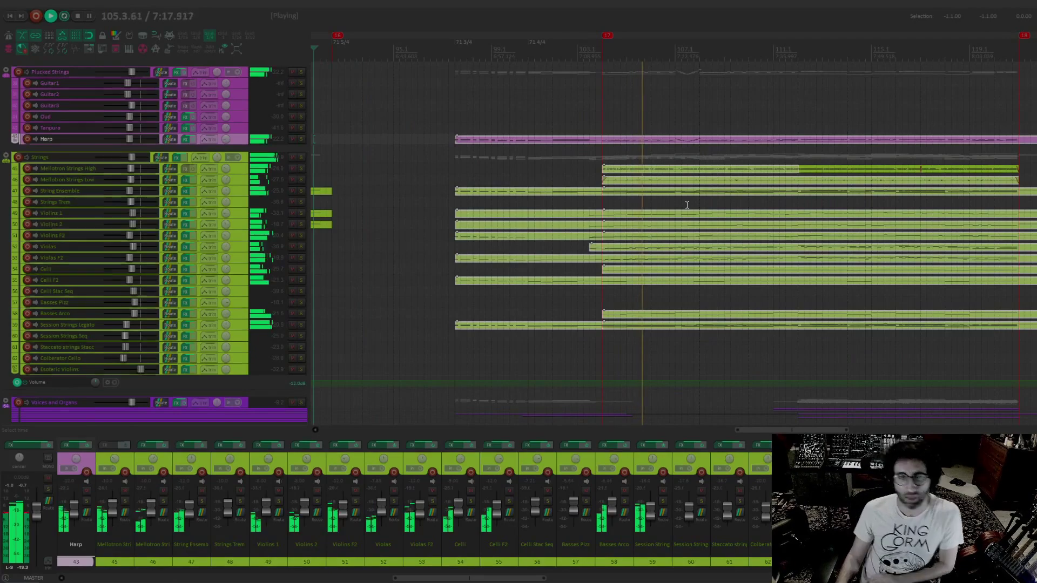
# Solo the Violins 1 track during playback to hear it alone, and clear the solo
pyautogui.moveTo(694, 186); pyautogui.dragTo(656, 183)
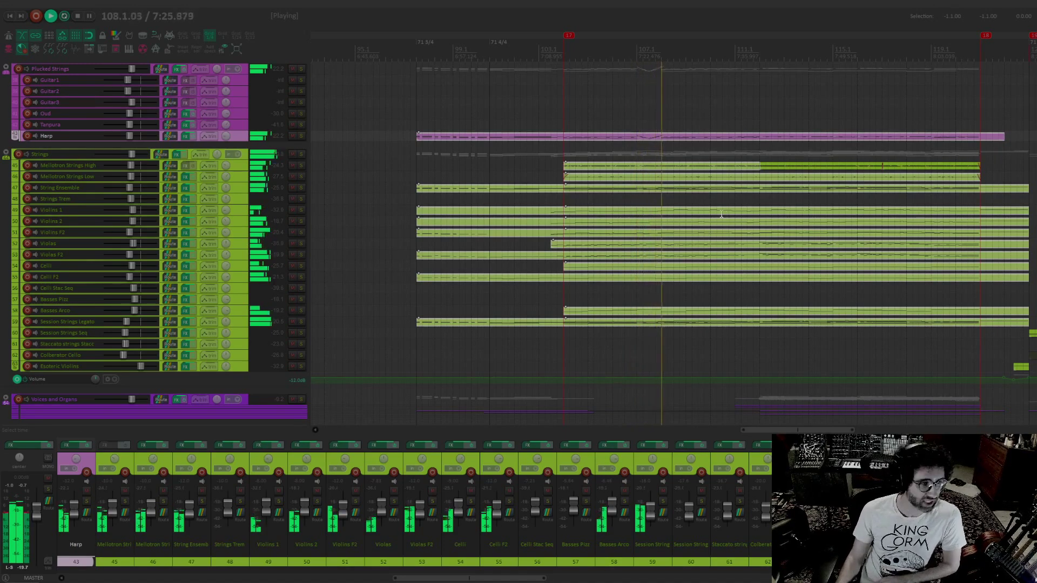
pyautogui.moveTo(801, 169); pyautogui.dragTo(545, 128)
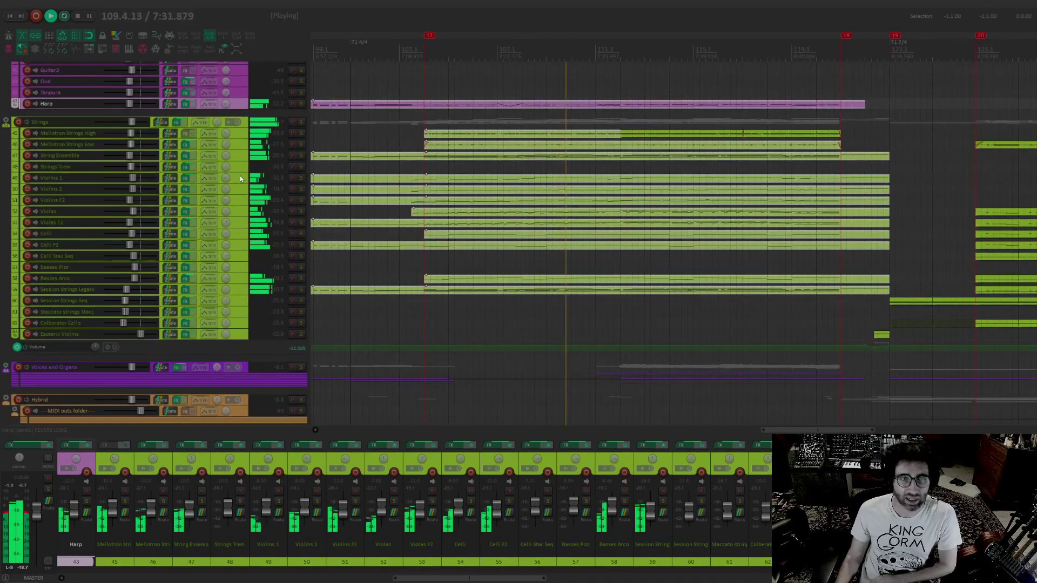
pyautogui.click(301, 179)
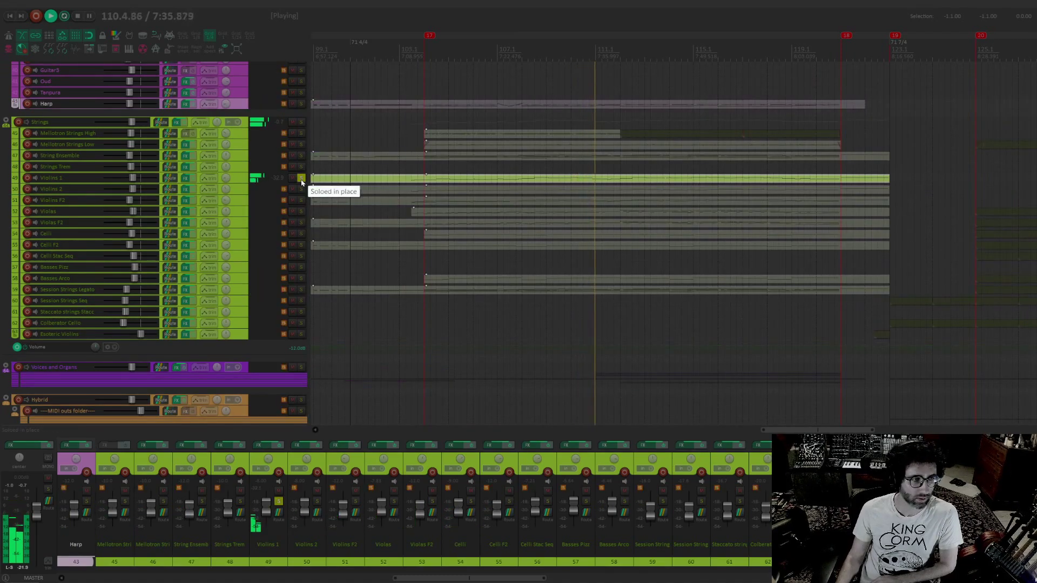
pyautogui.click(301, 180)
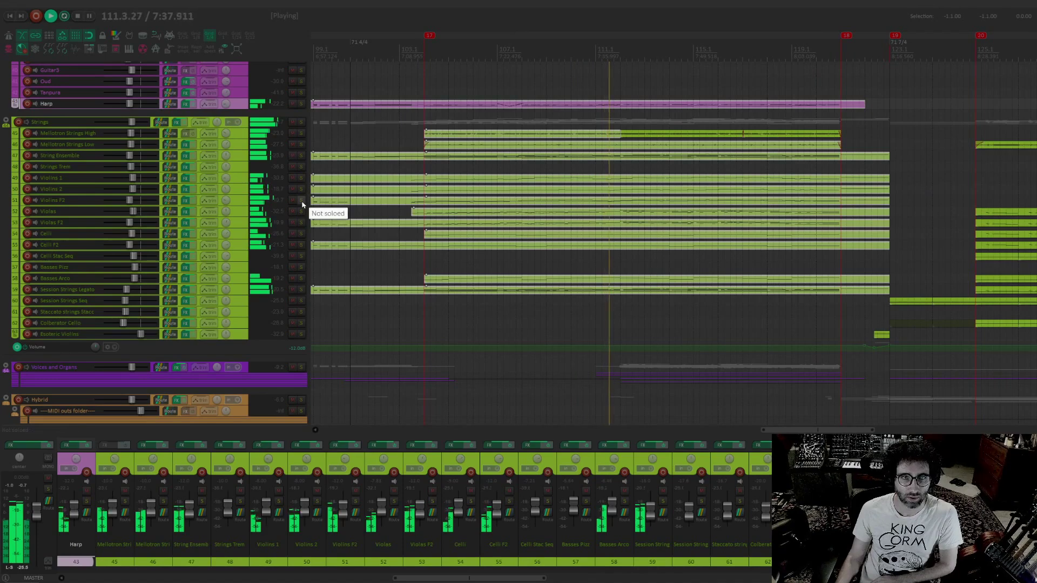
# Audition the Celli track, the Strings folder and the Mellotron Strings High track in solo one at a time, clearing each solo
pyautogui.click(301, 234)
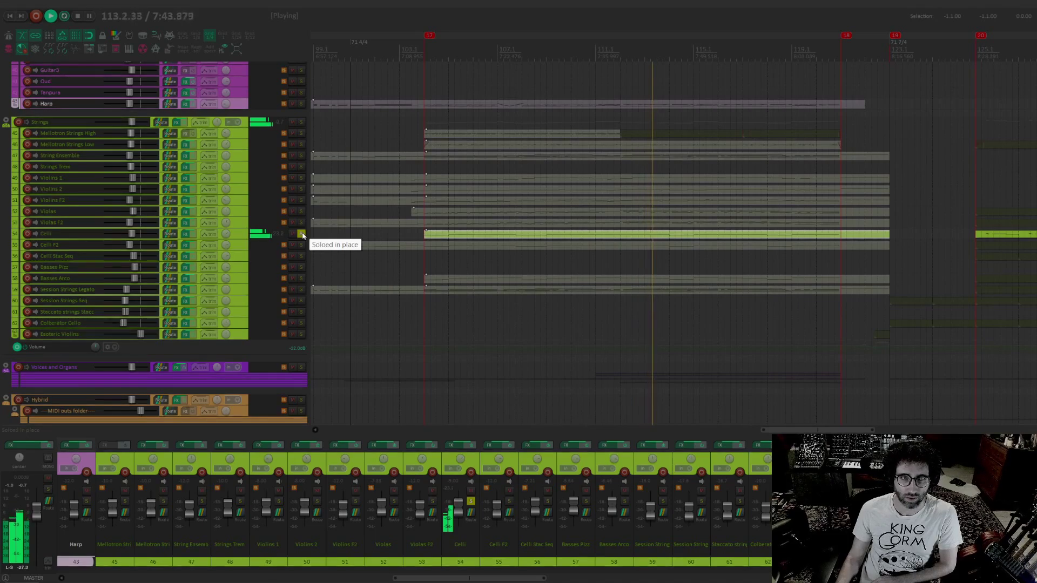
pyautogui.click(301, 234)
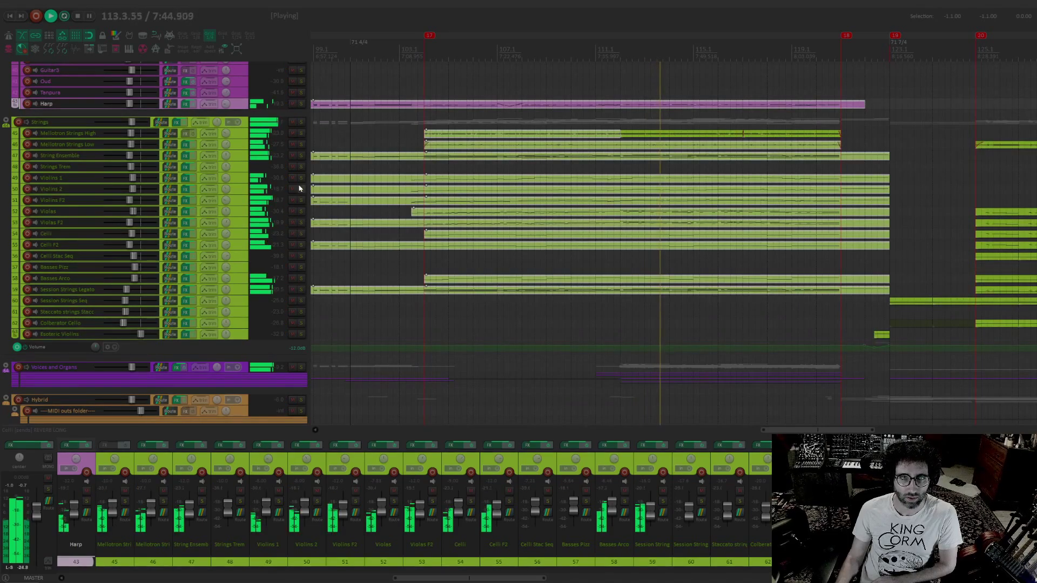
pyautogui.click(302, 133)
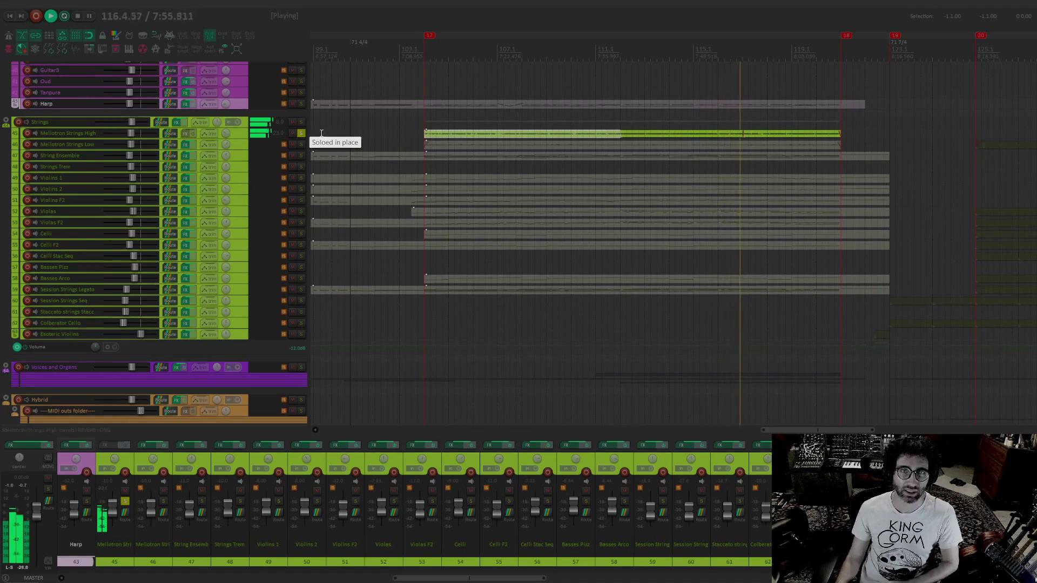
pyautogui.click(301, 135)
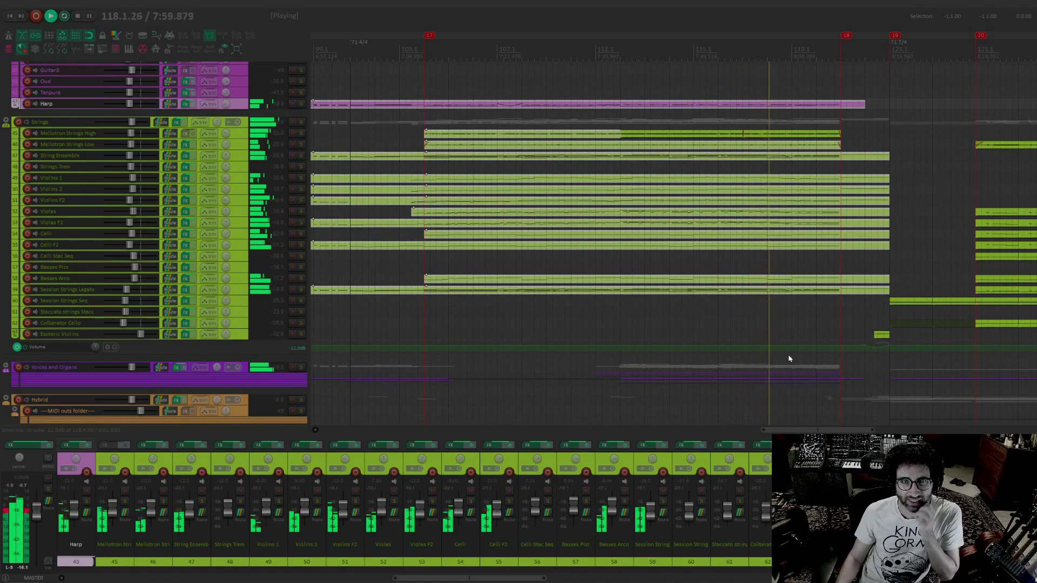
pyautogui.scroll(-2, 740, 303)
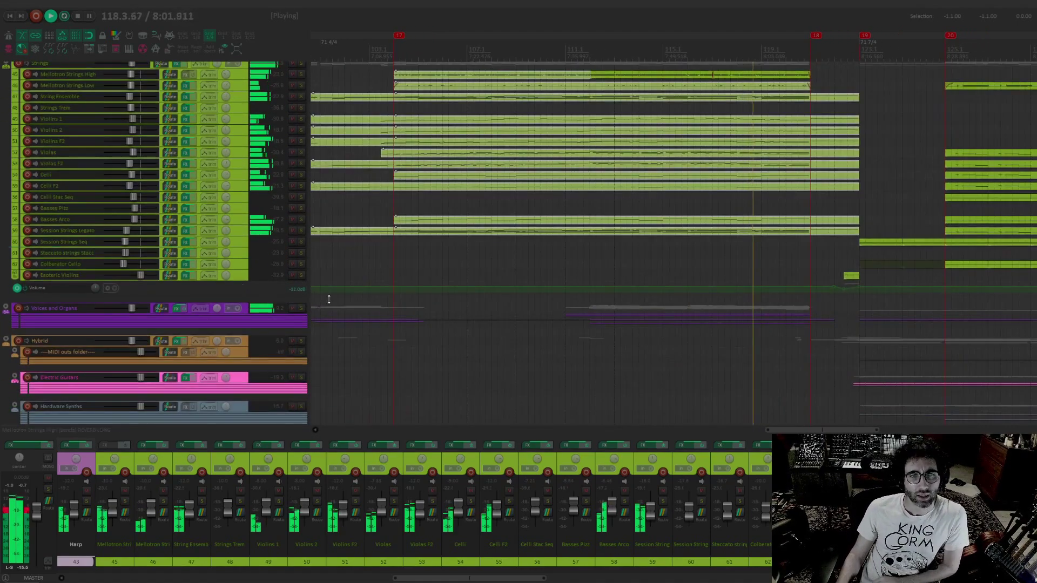
pyautogui.moveTo(773, 167); pyautogui.dragTo(735, 174)
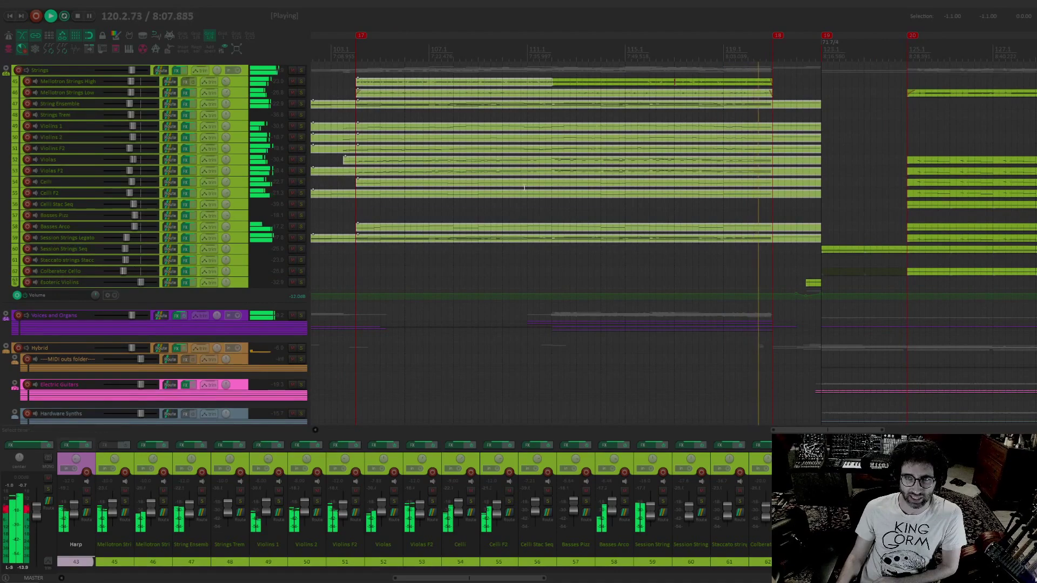
pyautogui.moveTo(624, 153); pyautogui.dragTo(468, 168)
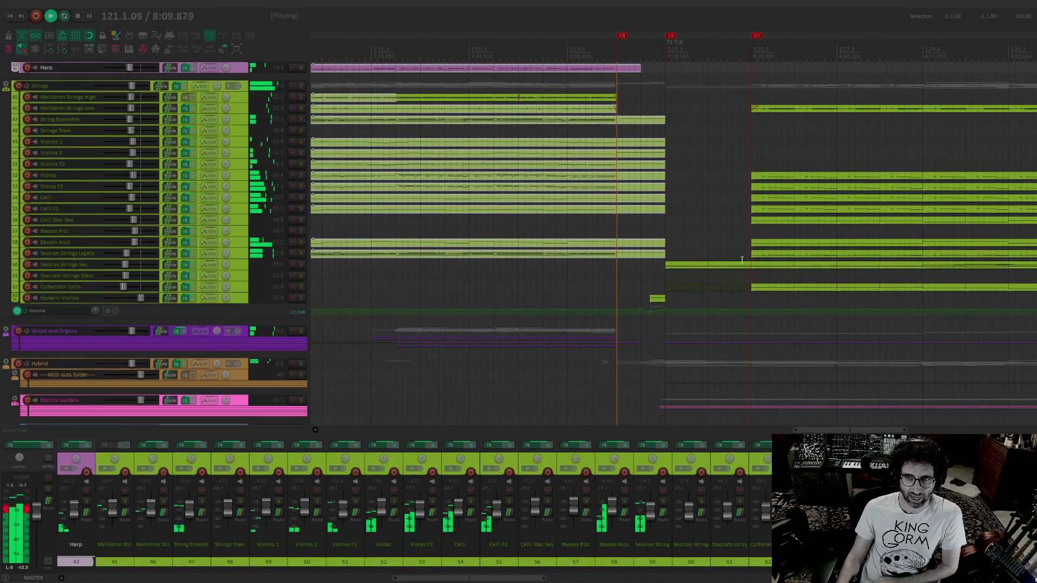
# Place the edit cursor between markers 18 and 19, solo the Esoteric Violins track during playback, and clear the solo
pyautogui.moveTo(741, 260); pyautogui.dragTo(663, 256)
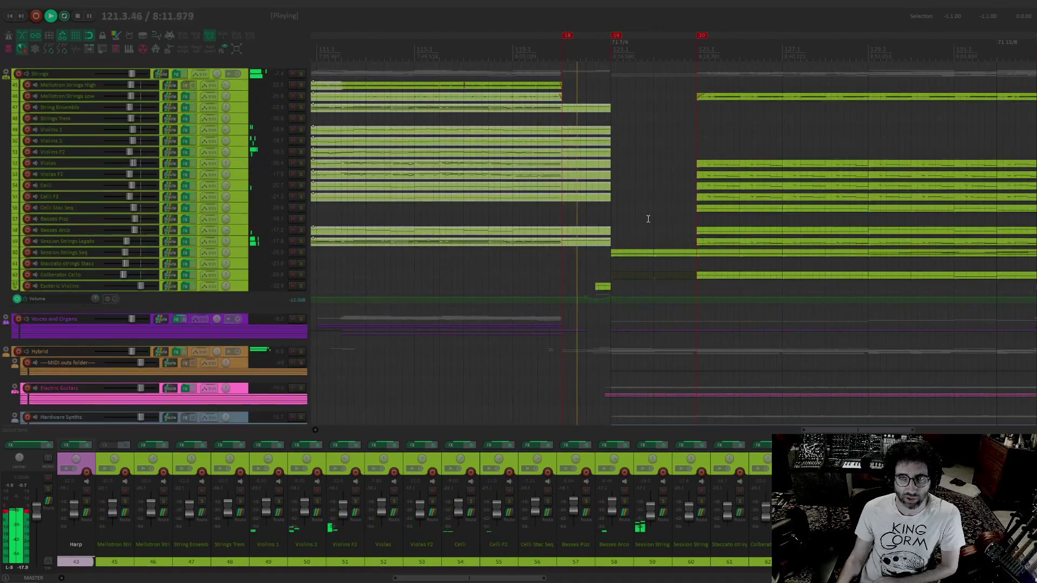
pyautogui.moveTo(644, 222); pyautogui.dragTo(597, 217)
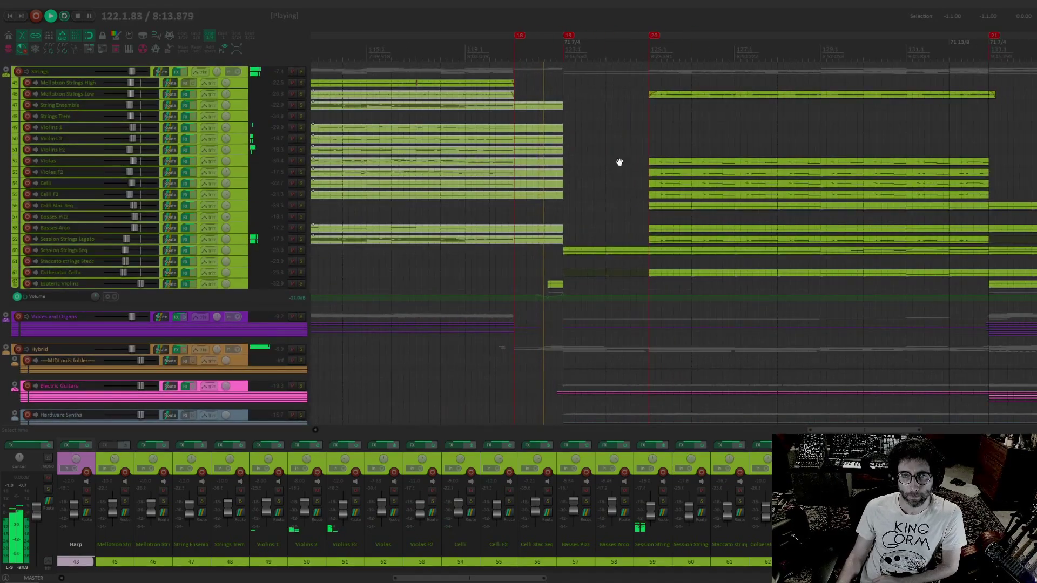
pyautogui.moveTo(619, 162); pyautogui.dragTo(597, 171)
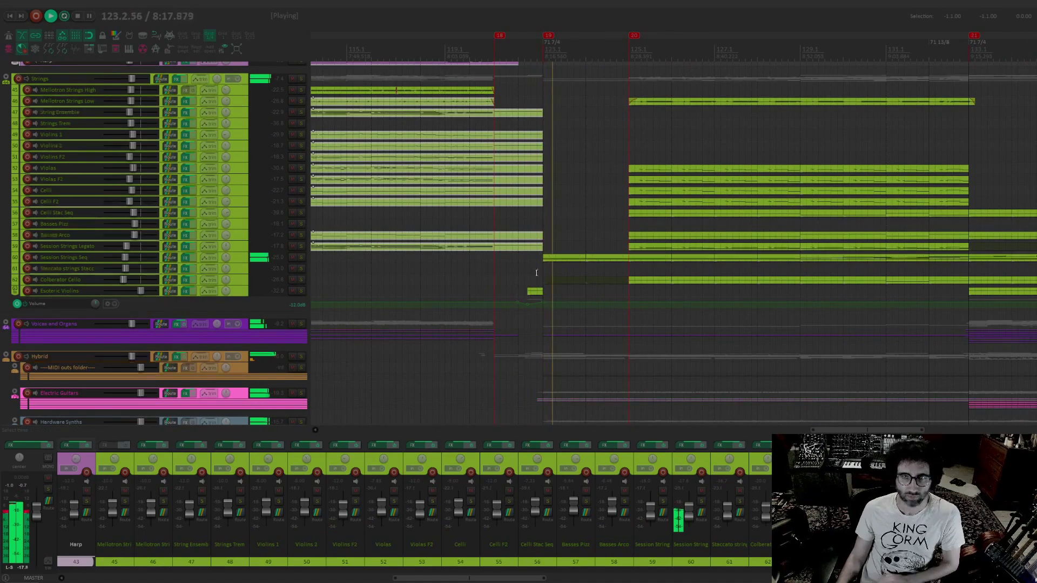
pyautogui.click(517, 270)
pyautogui.click(301, 291)
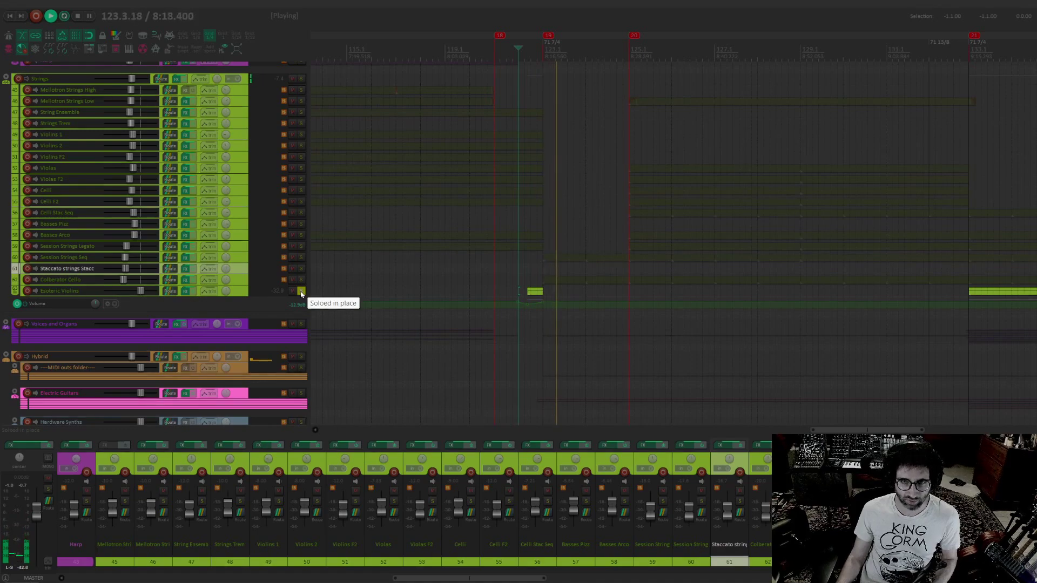
pyautogui.click(301, 291)
# Play the Massive Sub track in solo from bar 122, stop playback, and clear the solo
pyautogui.scroll(-5, 470, 197)
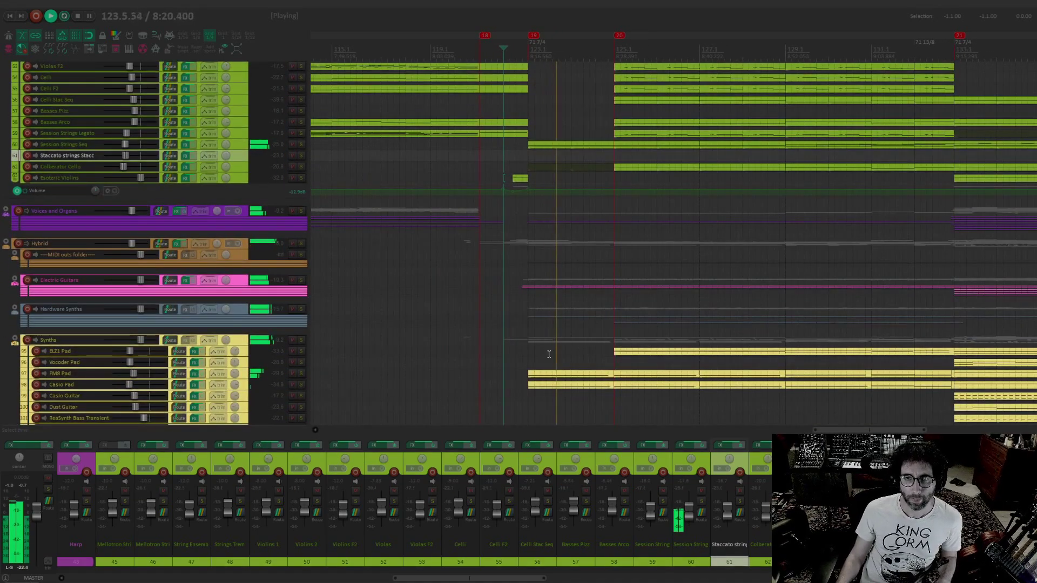
pyautogui.scroll(-13, 549, 354)
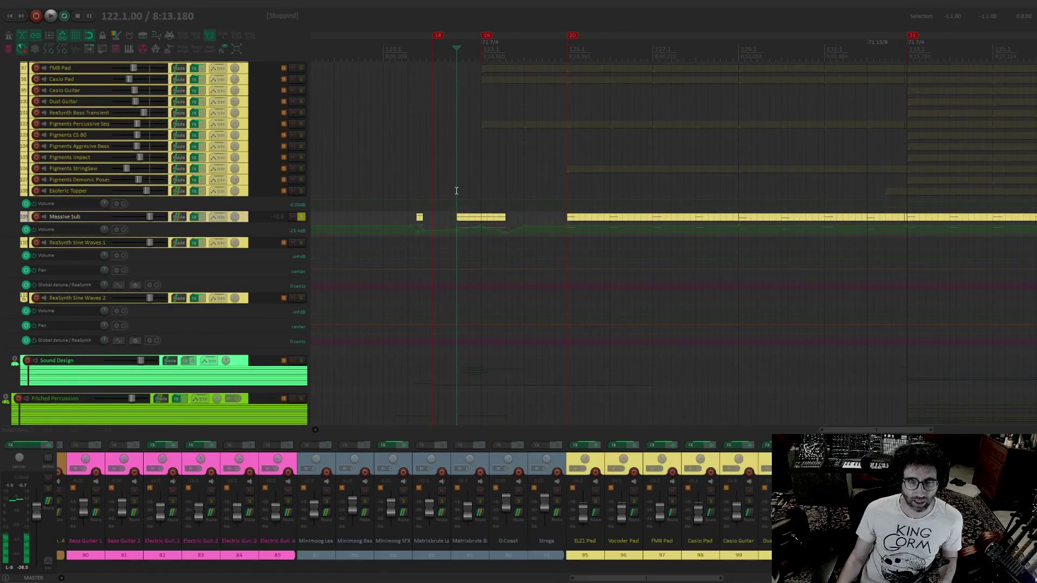
pyautogui.press('space')
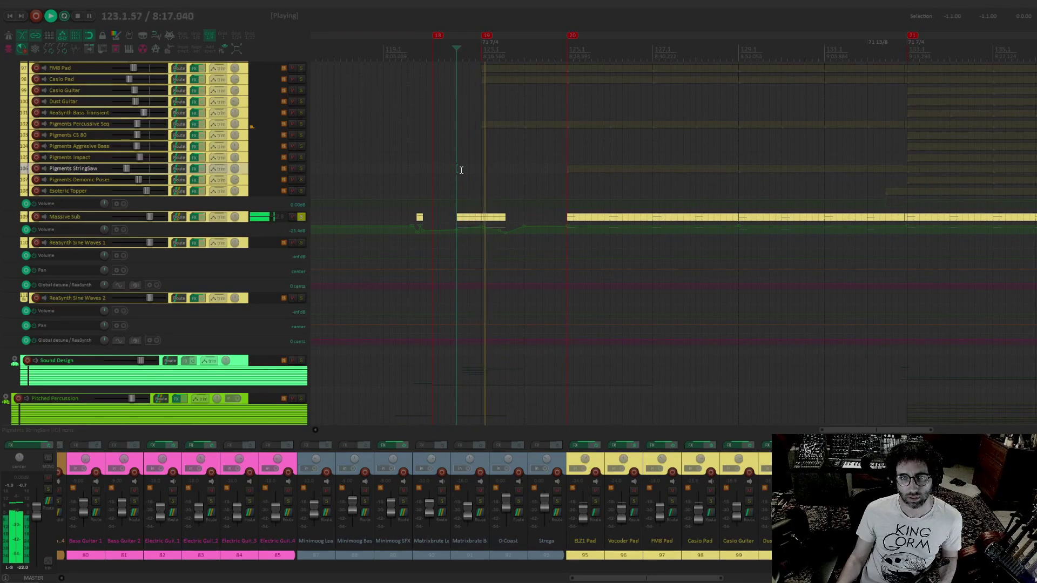
pyautogui.press('space')
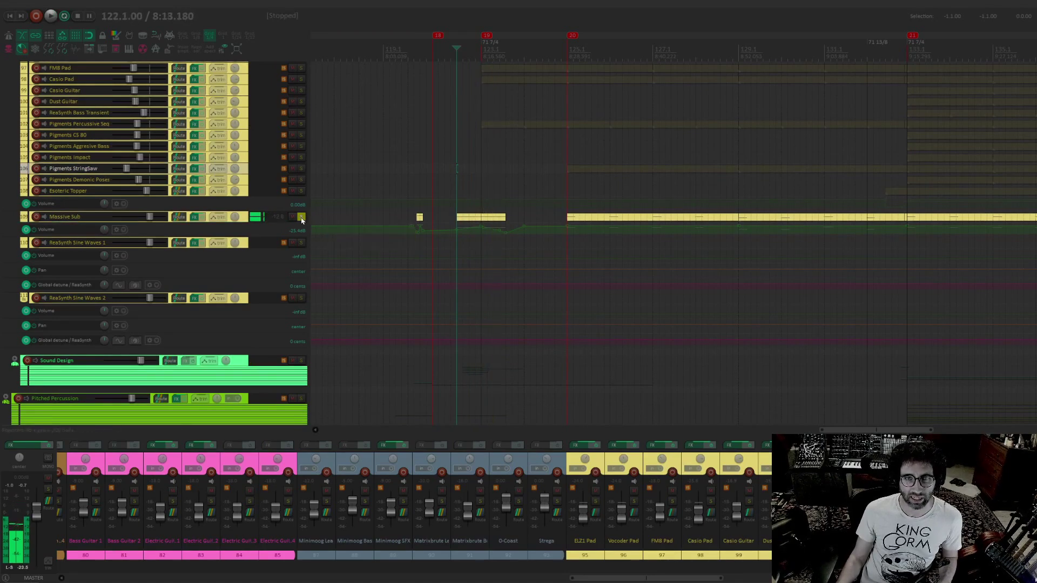
pyautogui.click(301, 218)
# Expand the Sound Design folder and audition it in solo from bar 122, clearing the solo when done
pyautogui.scroll(-1, 459, 174)
pyautogui.hscroll(1, 459, 173)
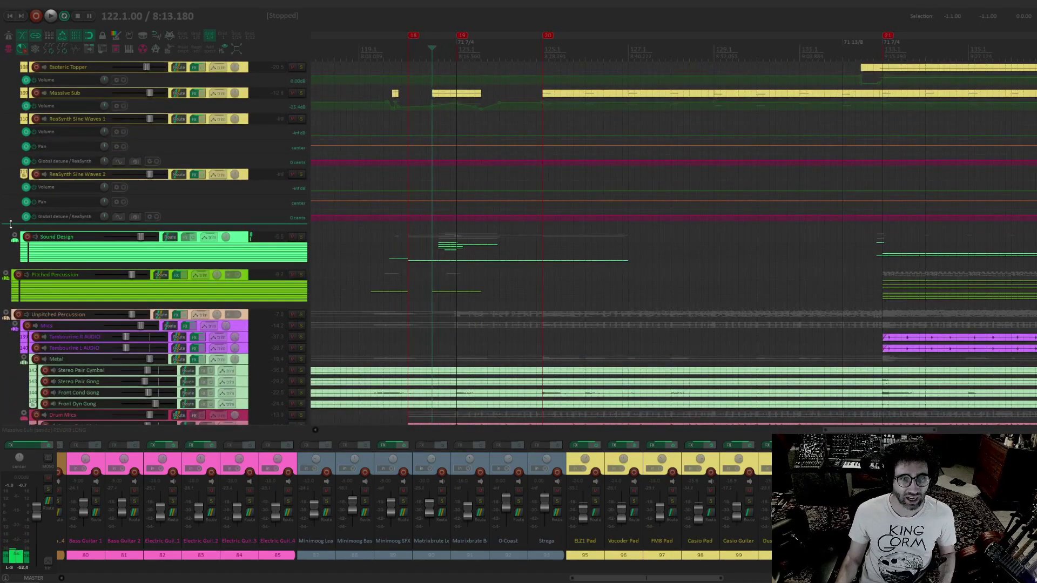
pyautogui.click(15, 236)
pyautogui.moveTo(434, 204); pyautogui.dragTo(408, 146)
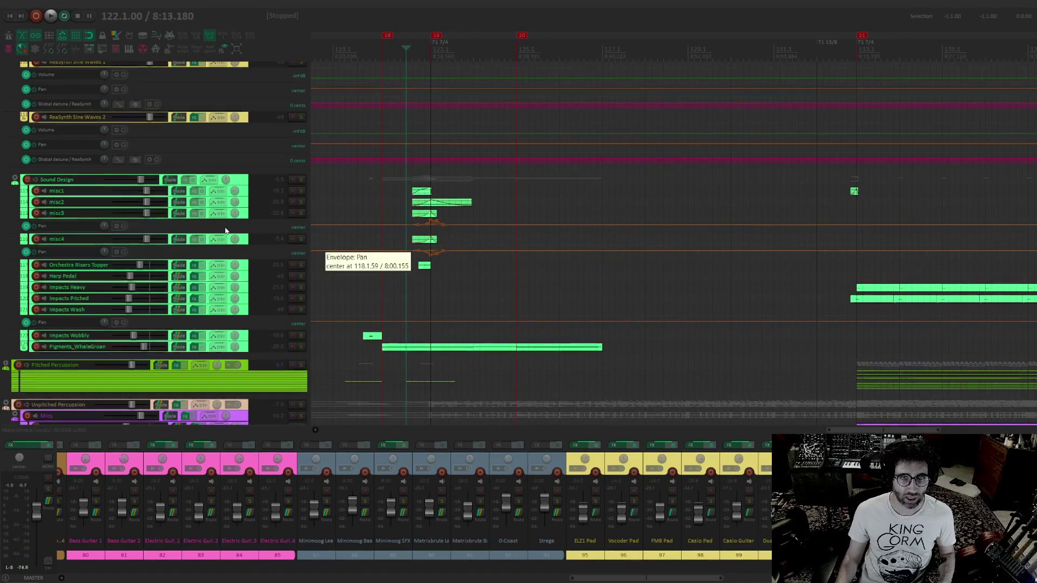
pyautogui.click(301, 179)
pyautogui.press('space')
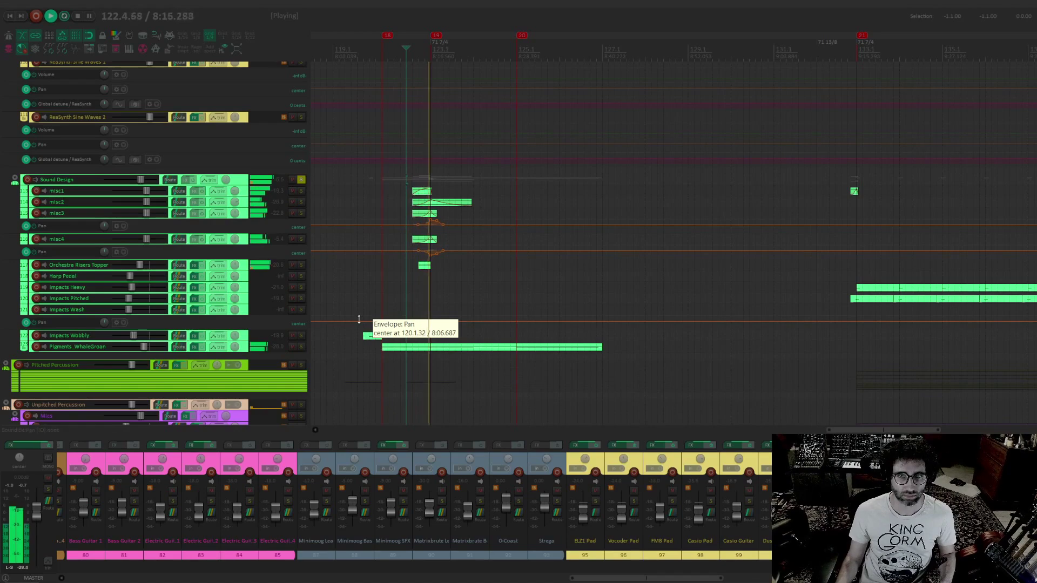
pyautogui.press('space')
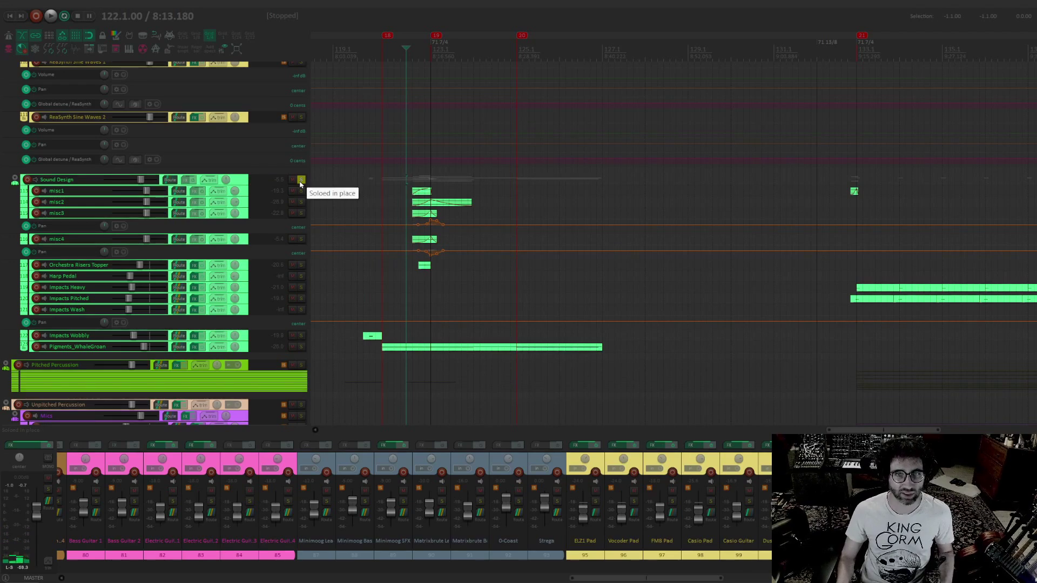
pyautogui.click(300, 182)
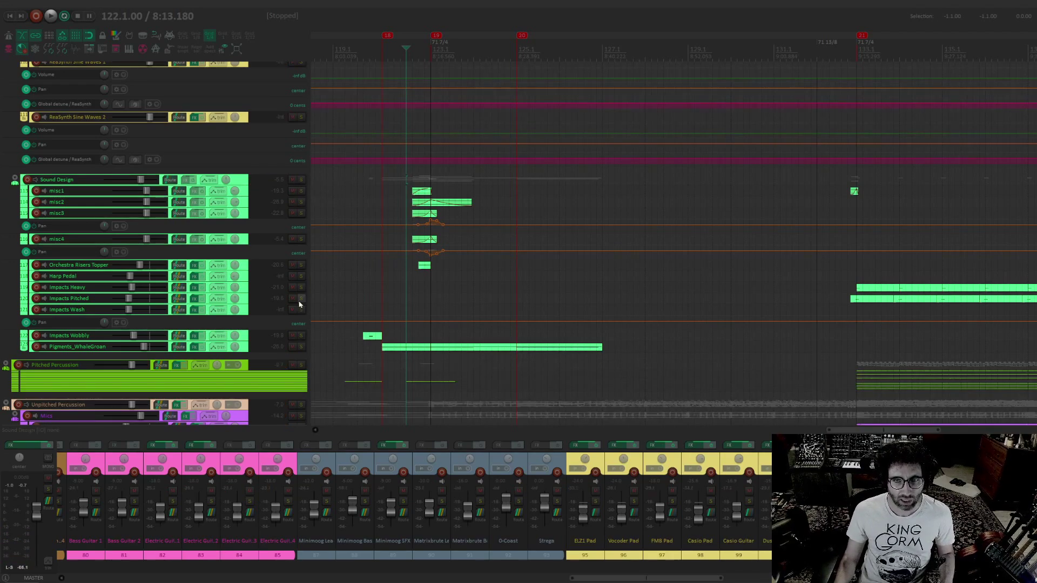
# Audition the Pigments_WhaleGroan track in solo from its item's start at bar 121, stop playback, and clear the solo
pyautogui.click(301, 347)
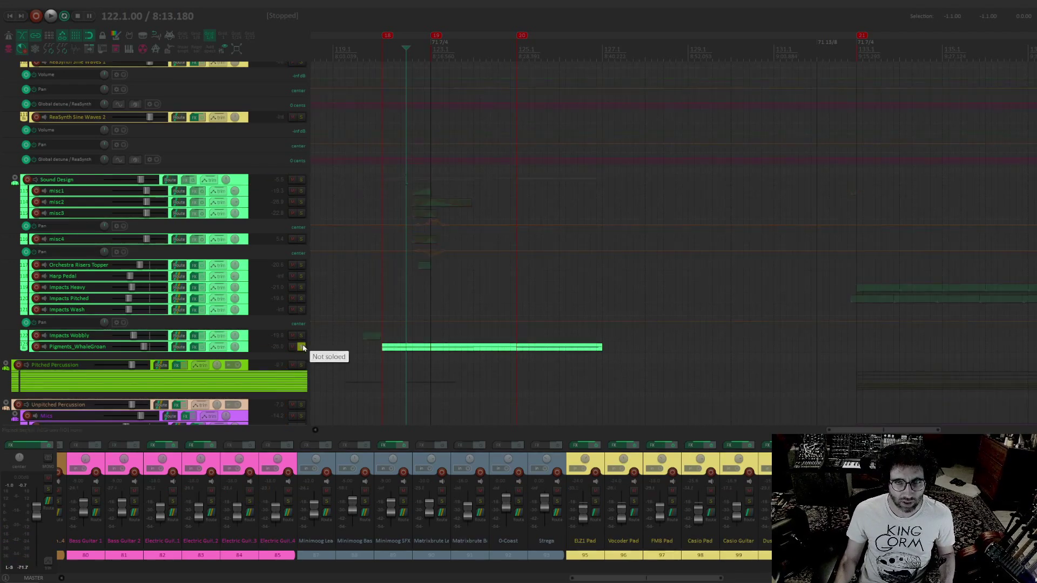
pyautogui.click(381, 347)
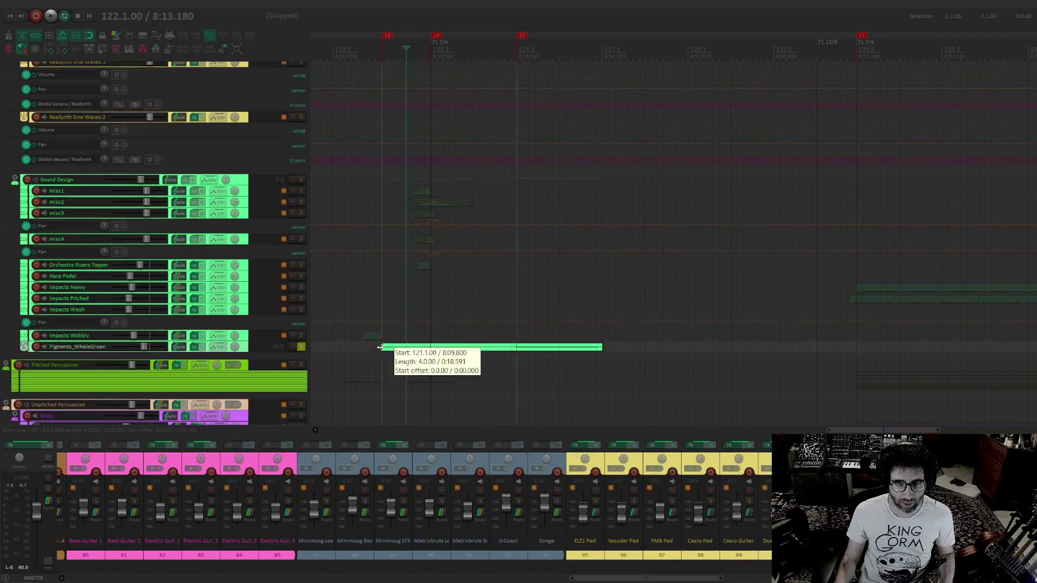
pyautogui.press('space')
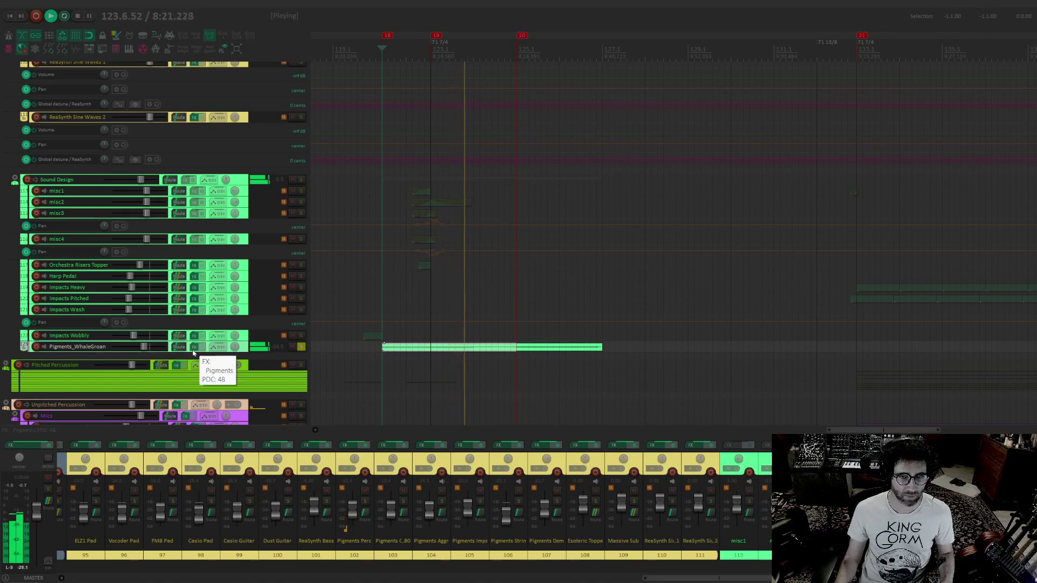
pyautogui.moveTo(436, 234); pyautogui.dragTo(409, 195)
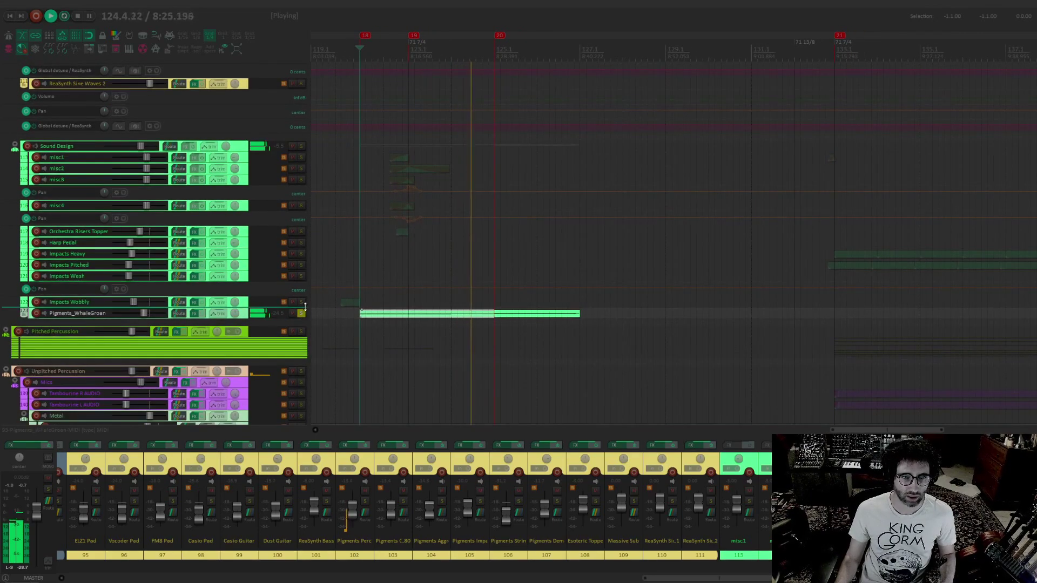
pyautogui.press('space')
# Move the edit cursor to just before marker 20 and play the full arrangement from there
pyautogui.moveTo(450, 249)
pyautogui.mouseDown()
pyautogui.moveTo(438, 74)
pyautogui.moveTo(456, 240)
pyautogui.mouseUp()
pyautogui.click(495, 53)
pyautogui.press('space')
# Expand the Brass and Woodwinds folders to show their individual tracks during playback
pyautogui.moveTo(518, 131); pyautogui.dragTo(491, 328)
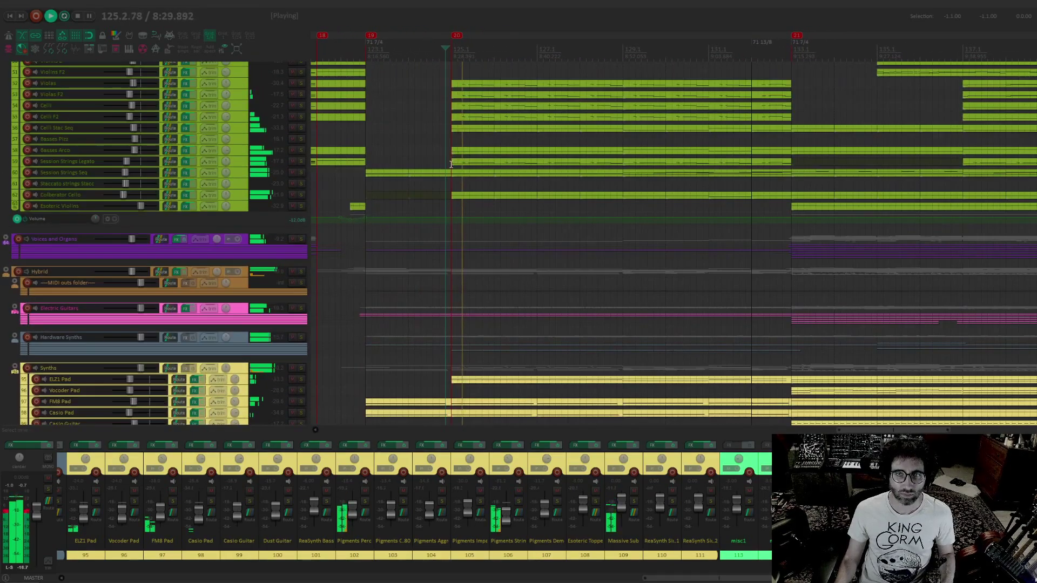
pyautogui.moveTo(451, 163); pyautogui.dragTo(467, 393)
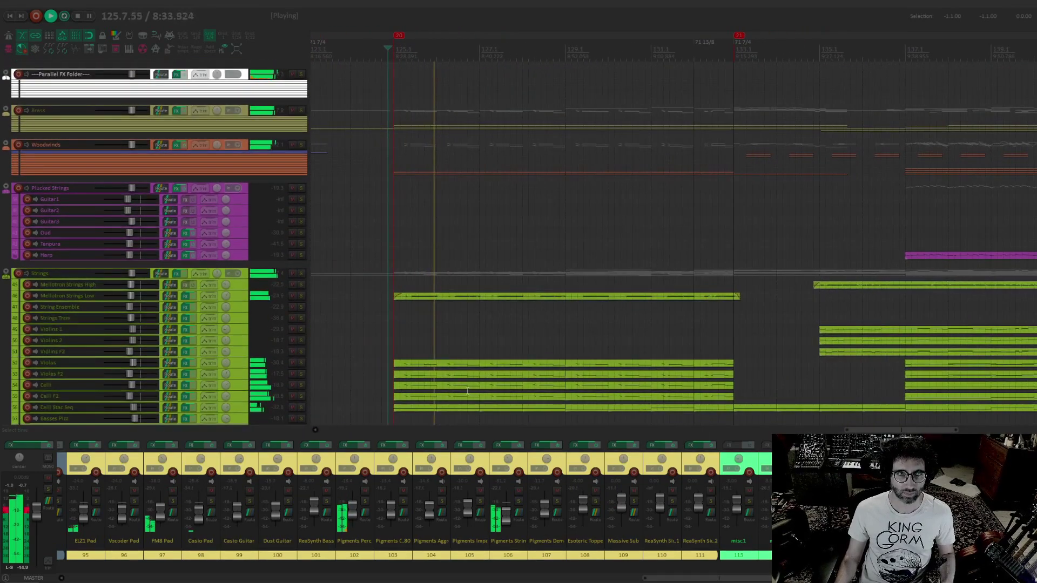
pyautogui.click(6, 111)
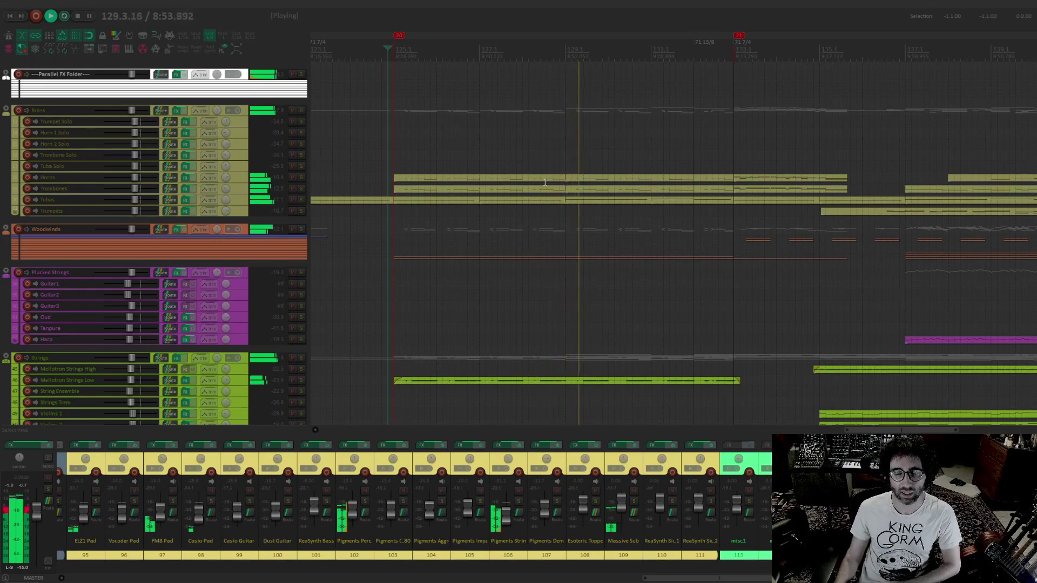
pyautogui.click(6, 229)
pyautogui.scroll(-2, 726, 226)
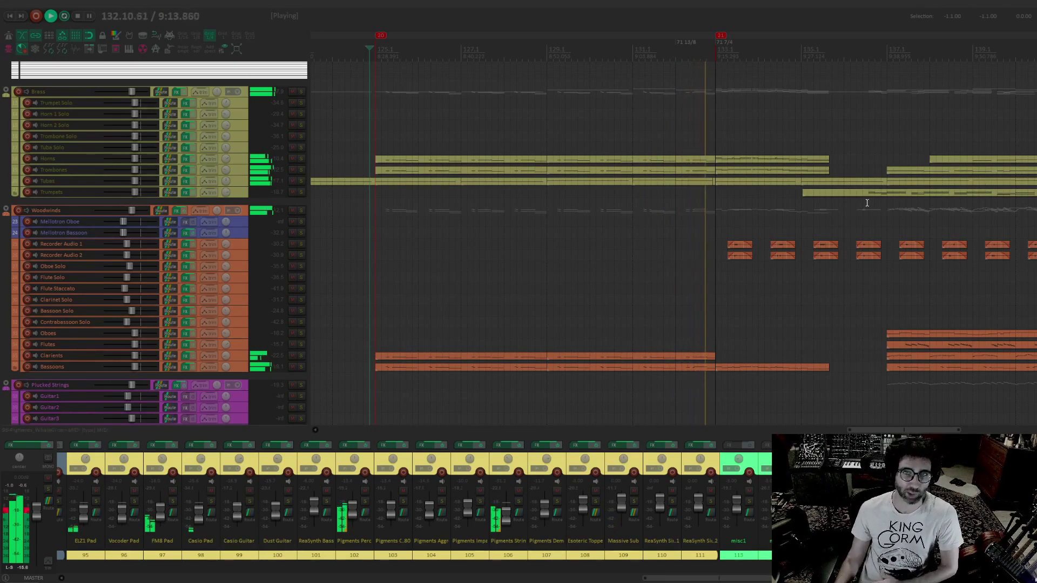
# Audition the Electric Guitars folder in solo from marker 21, expanding it to show its bass and guitar tracks, and stop playback
pyautogui.moveTo(848, 204); pyautogui.dragTo(721, 167)
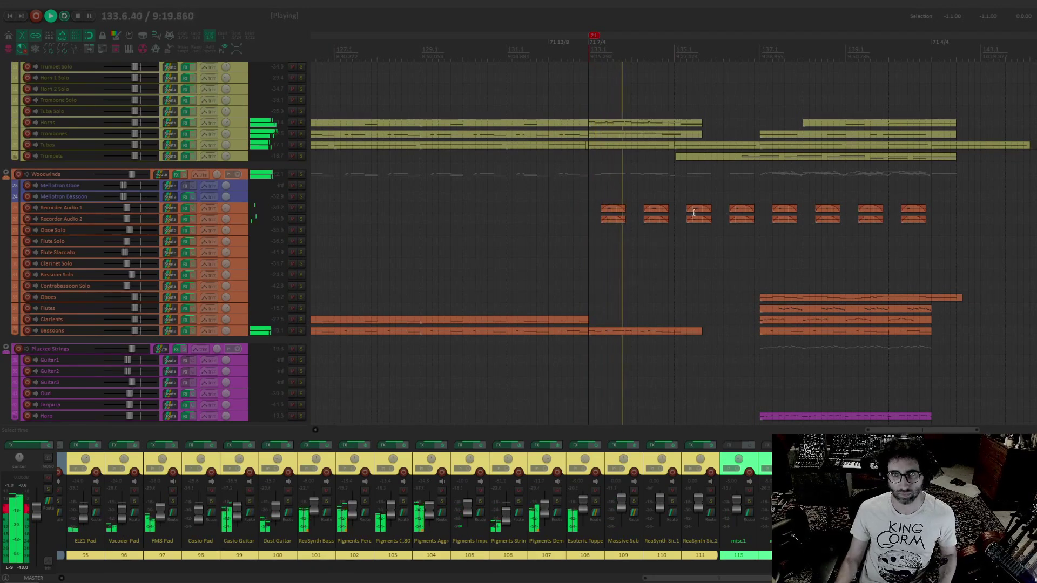
pyautogui.moveTo(691, 212); pyautogui.dragTo(510, 176)
pyautogui.moveTo(423, 400); pyautogui.dragTo(567, 188)
pyautogui.scroll(-2, 568, 187)
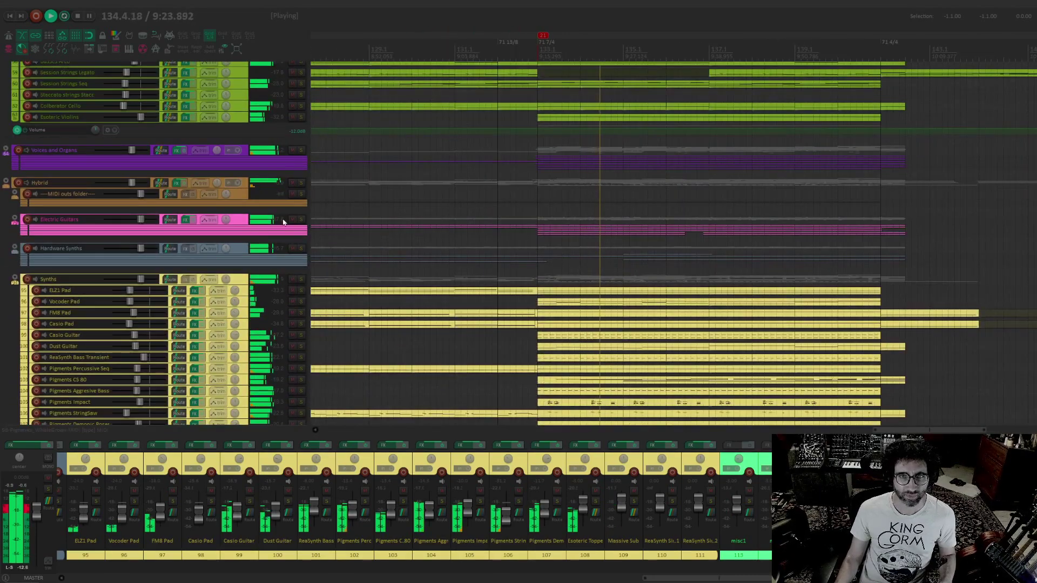
pyautogui.click(302, 219)
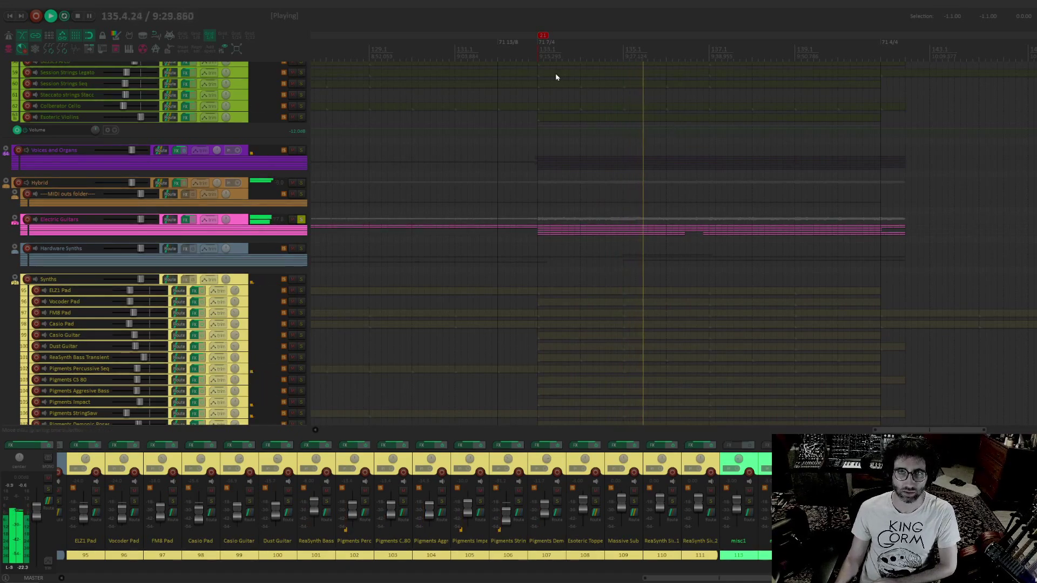
pyautogui.click(535, 55)
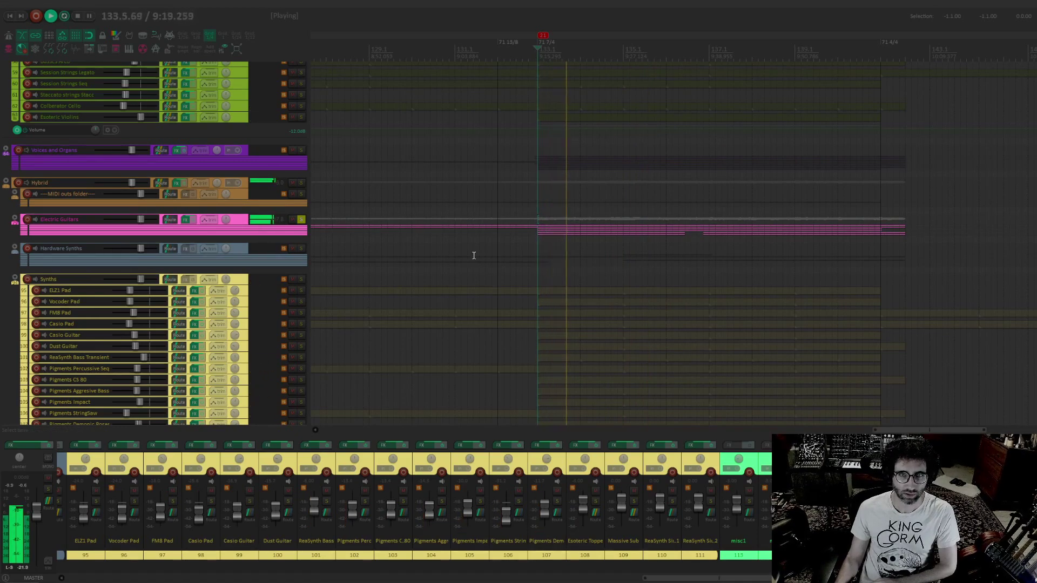
pyautogui.click(14, 220)
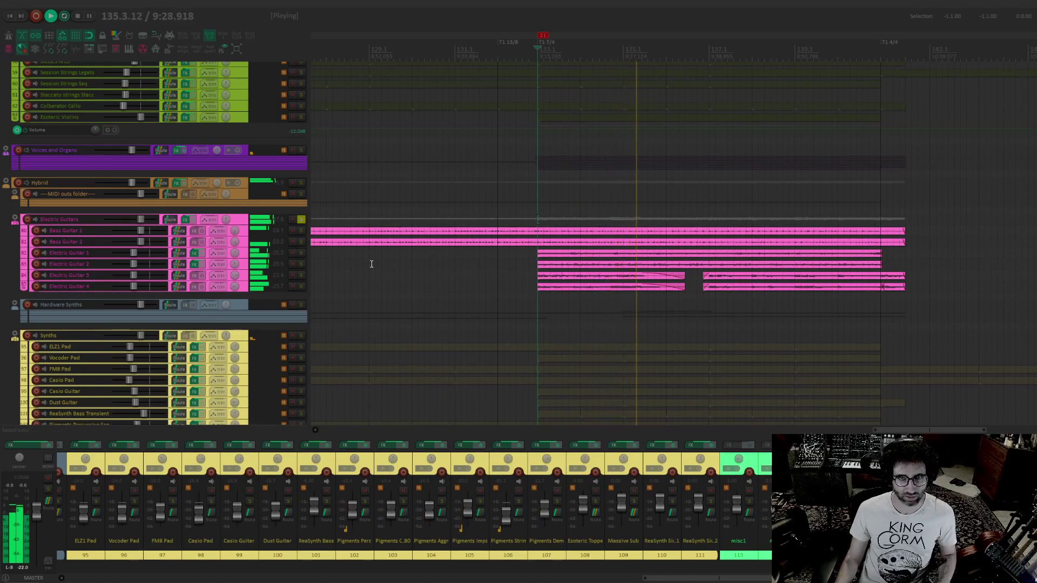
pyautogui.press('space')
# Solo the Woodwinds folder and its Recorder Audio 1 and 2 tracks, and play them from bar 133
pyautogui.scroll(10, 424, 261)
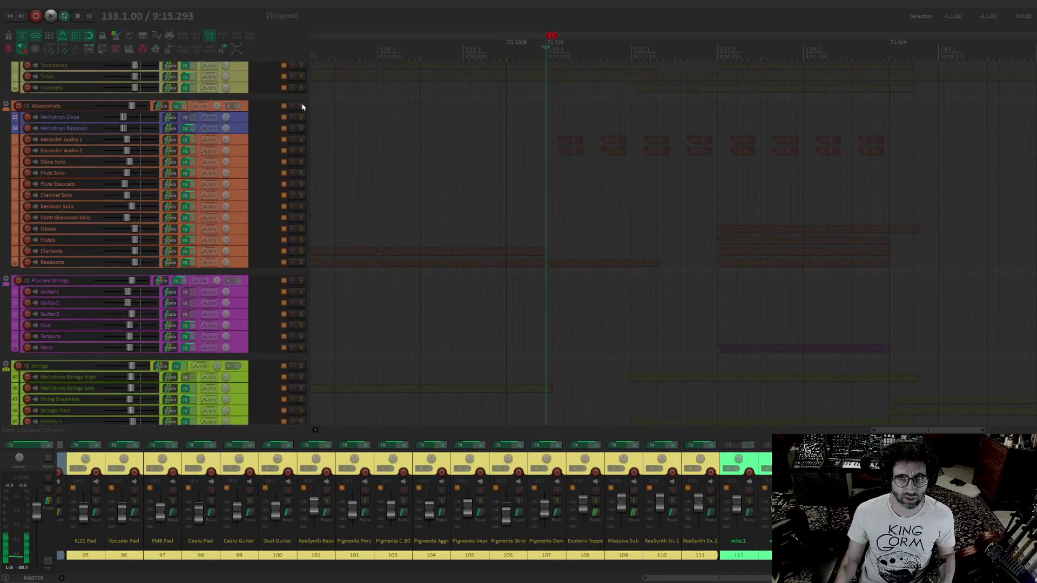
pyautogui.click(302, 106)
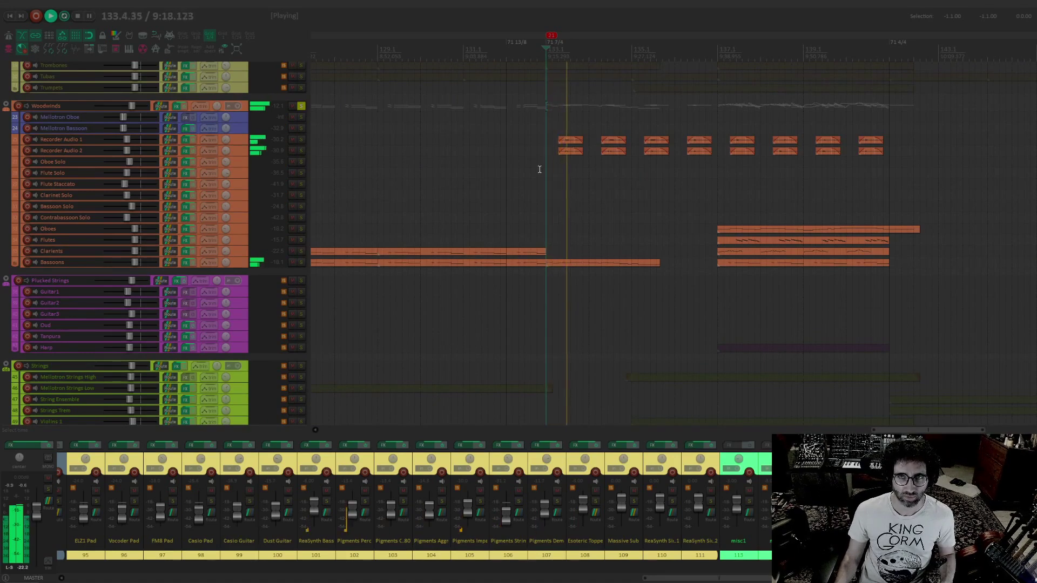
pyautogui.click(301, 151)
pyautogui.press('space')
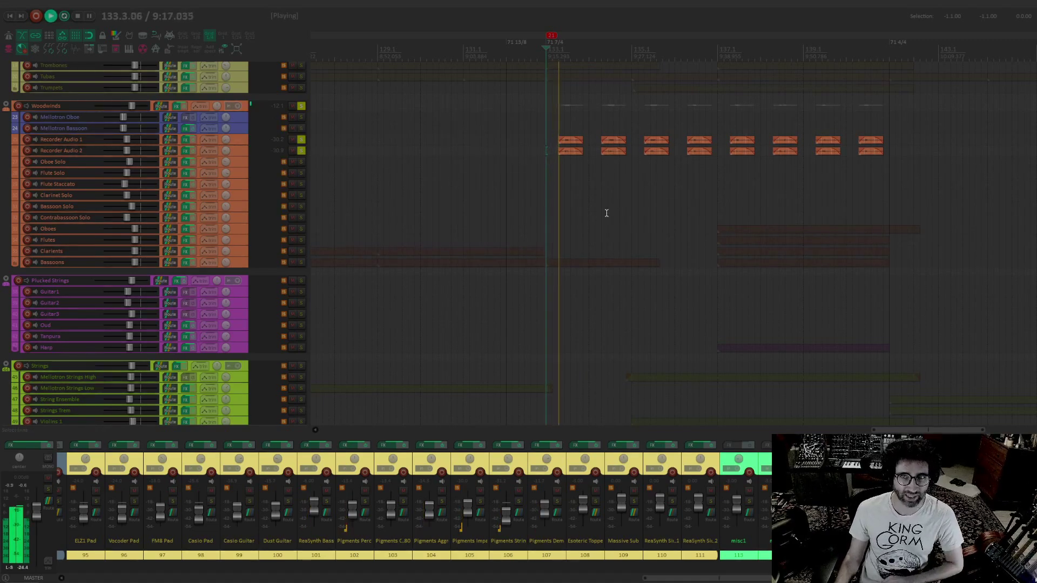
# Clear the Electric Guitars solo and listen to only the Recorder Audio 1 and 2 tracks through bar 136
pyautogui.scroll(-10, 432, 317)
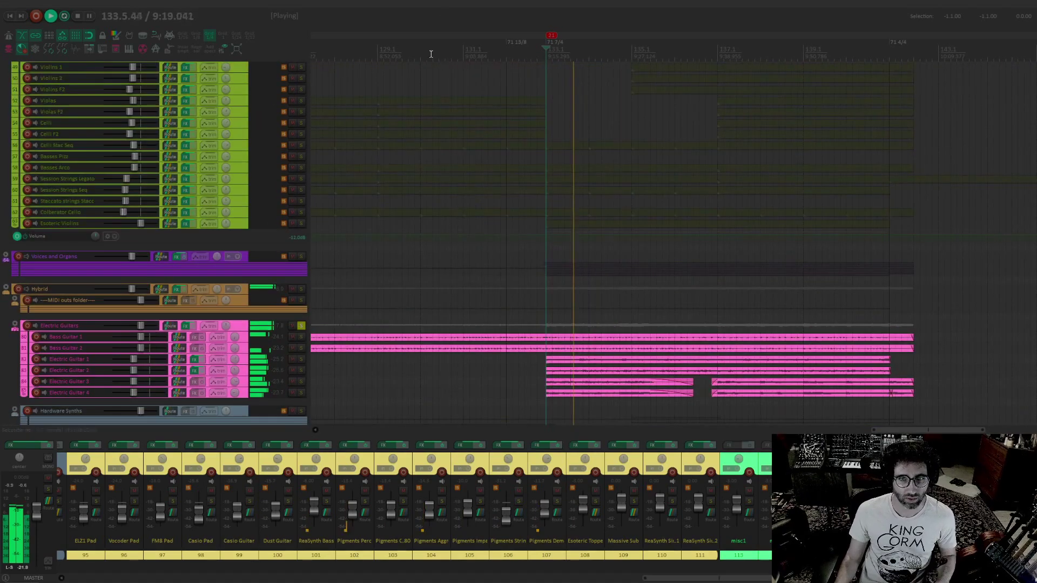
pyautogui.scroll(10, 704, 310)
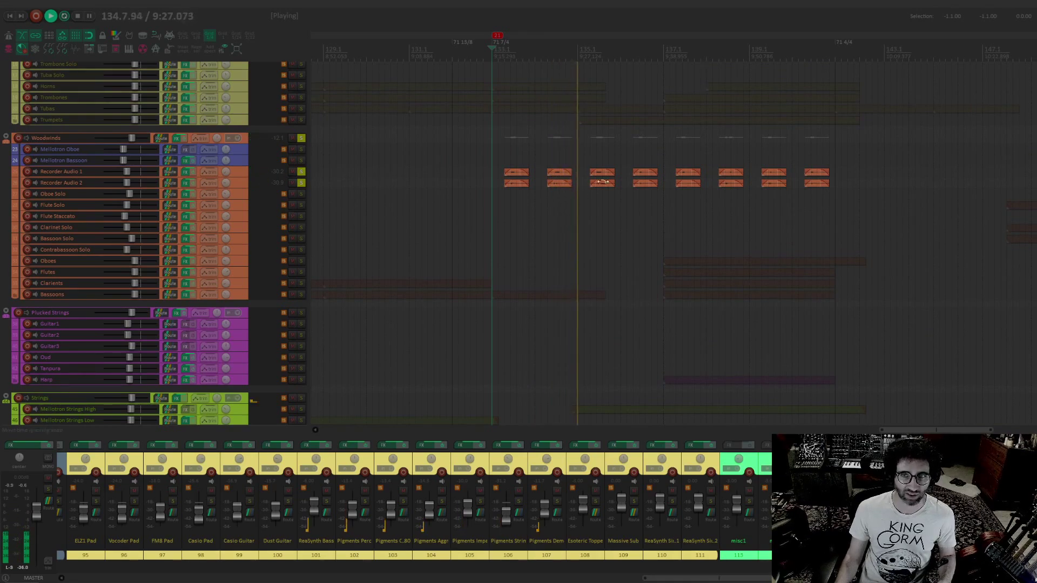
pyautogui.moveTo(229, 198)
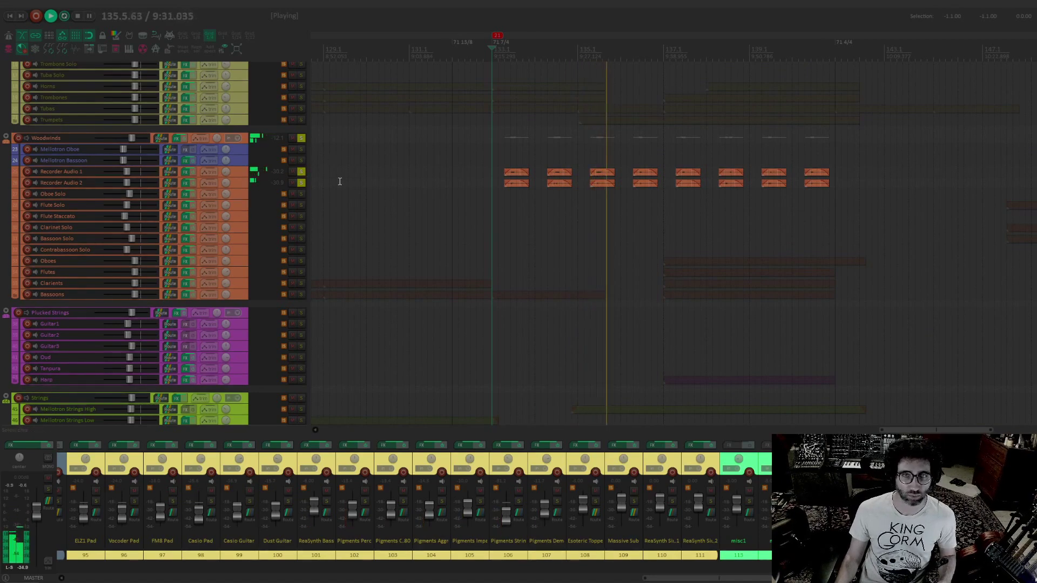
pyautogui.moveTo(362, 181); pyautogui.dragTo(329, 181)
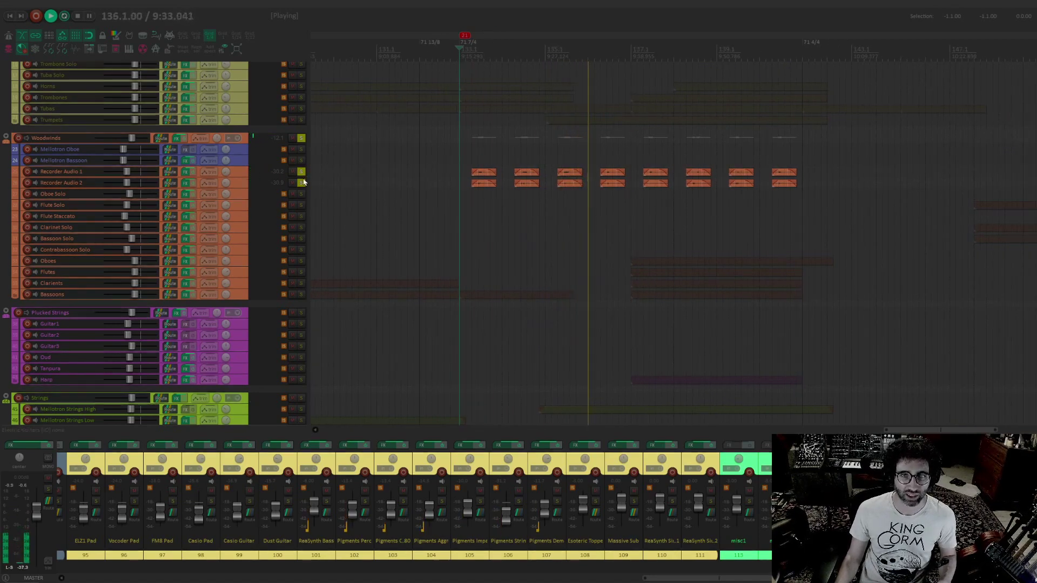
# Stop playback and clear the solos on the Woodwinds folder and its Recorder Audio 1 and 2 tracks
pyautogui.press('space')
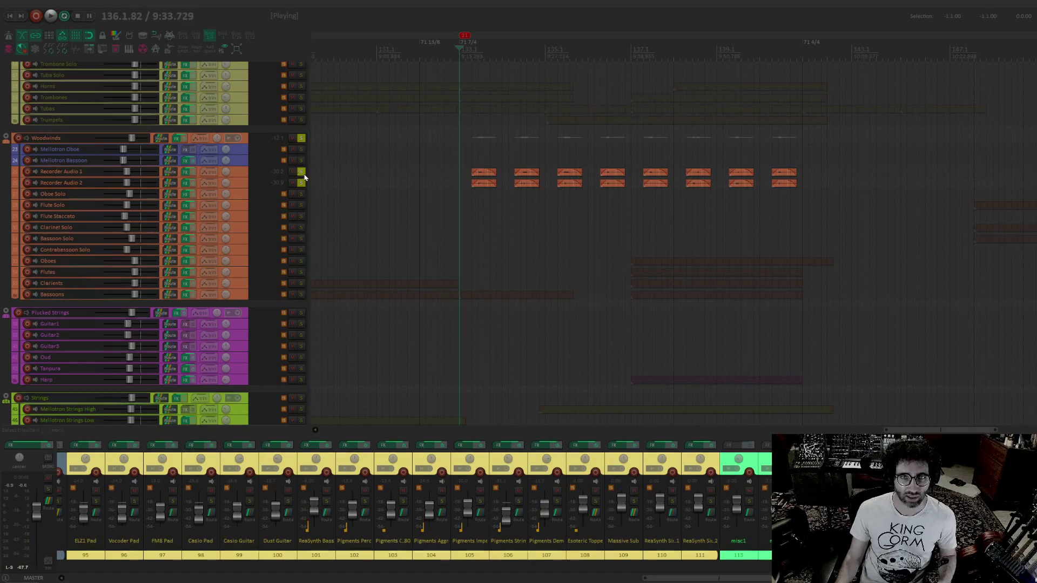
pyautogui.click(302, 172)
pyautogui.click(302, 179)
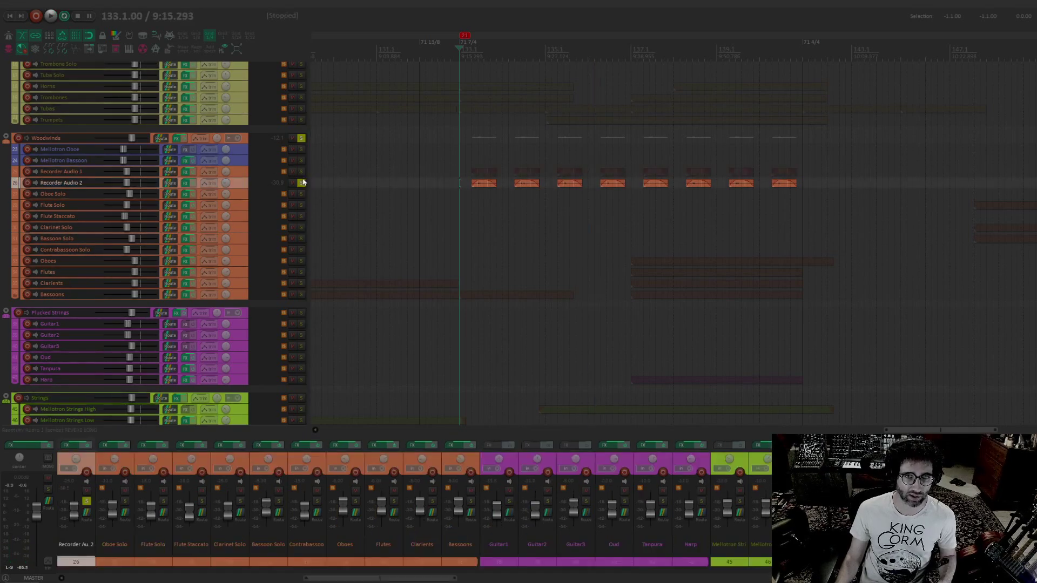
pyautogui.click(302, 139)
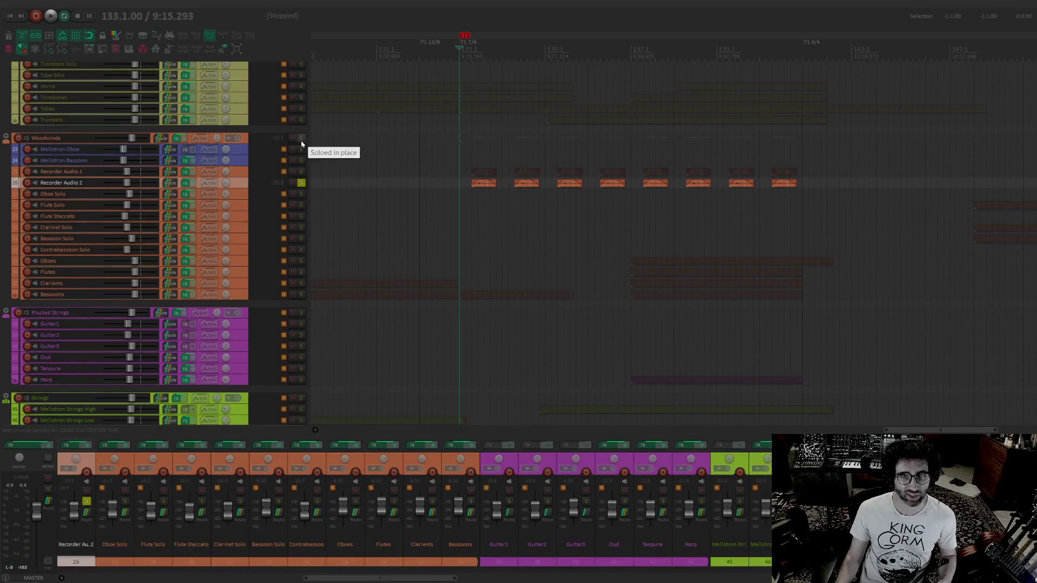
pyautogui.click(301, 184)
# Play the full arrangement from bar 140, just before the tempo or meter change at the end of the recorder phrases
pyautogui.moveTo(553, 250); pyautogui.dragTo(447, 156)
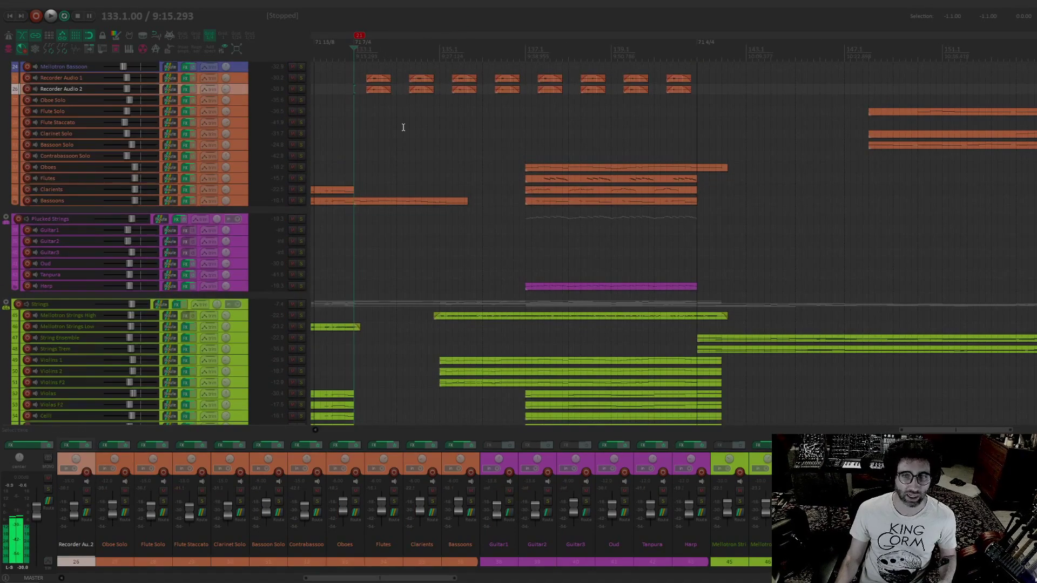
pyautogui.scroll(1, 446, 140)
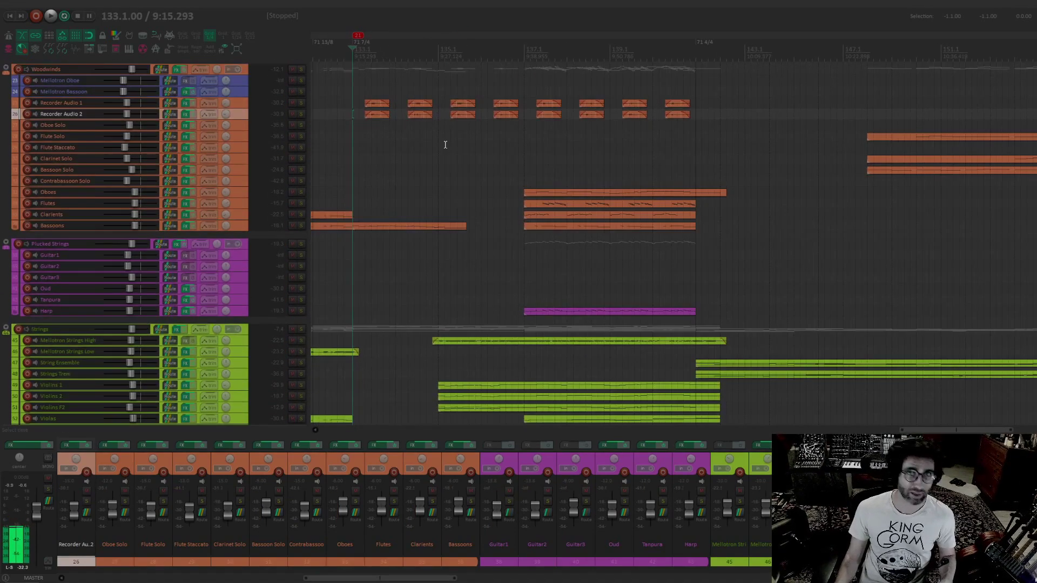
pyautogui.moveTo(416, 141); pyautogui.dragTo(408, 110)
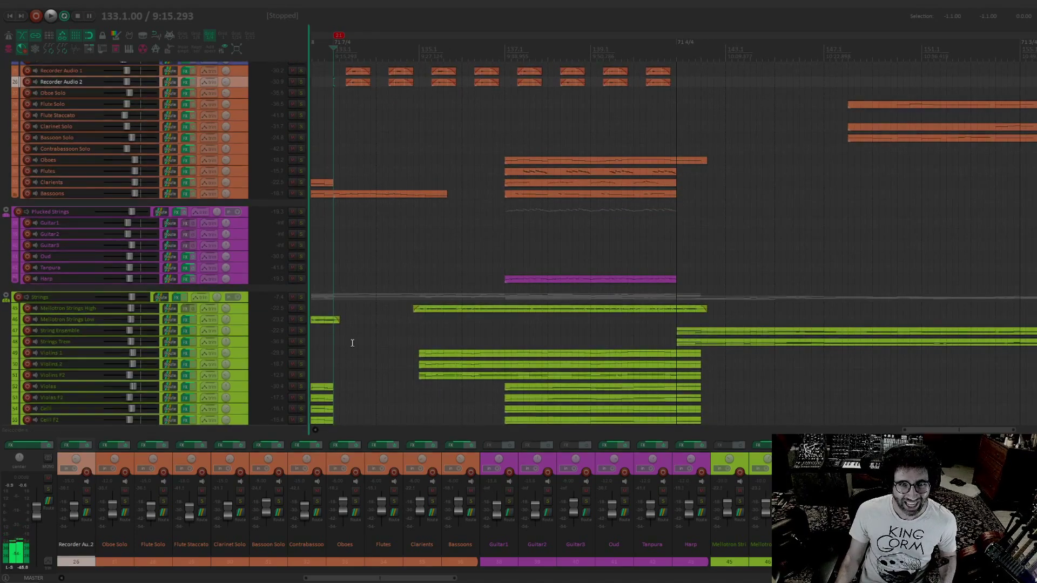
pyautogui.moveTo(559, 316); pyautogui.dragTo(531, 278)
pyautogui.moveTo(652, 208); pyautogui.dragTo(512, 250)
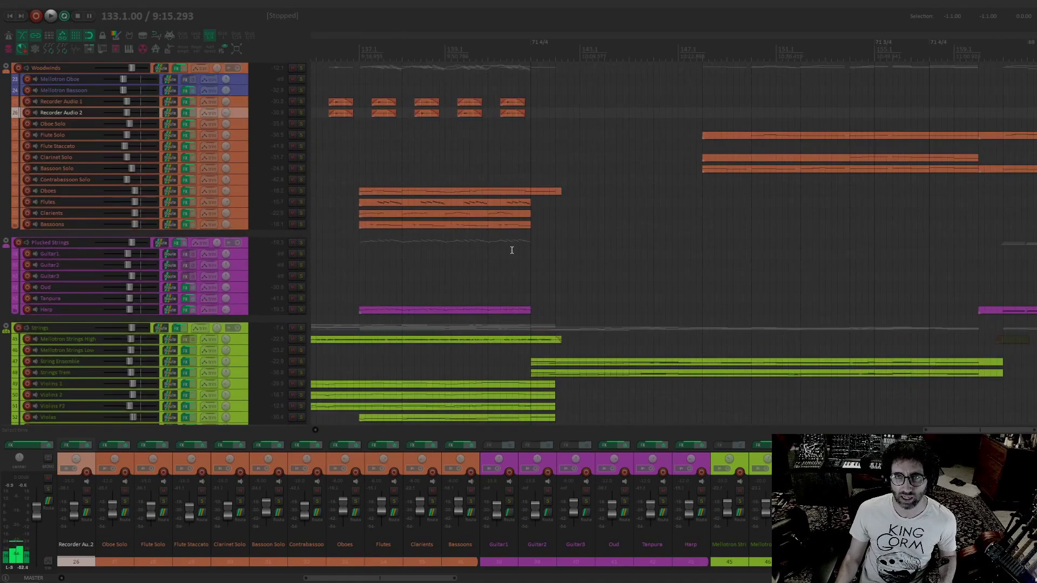
pyautogui.click(501, 265)
pyautogui.press('space')
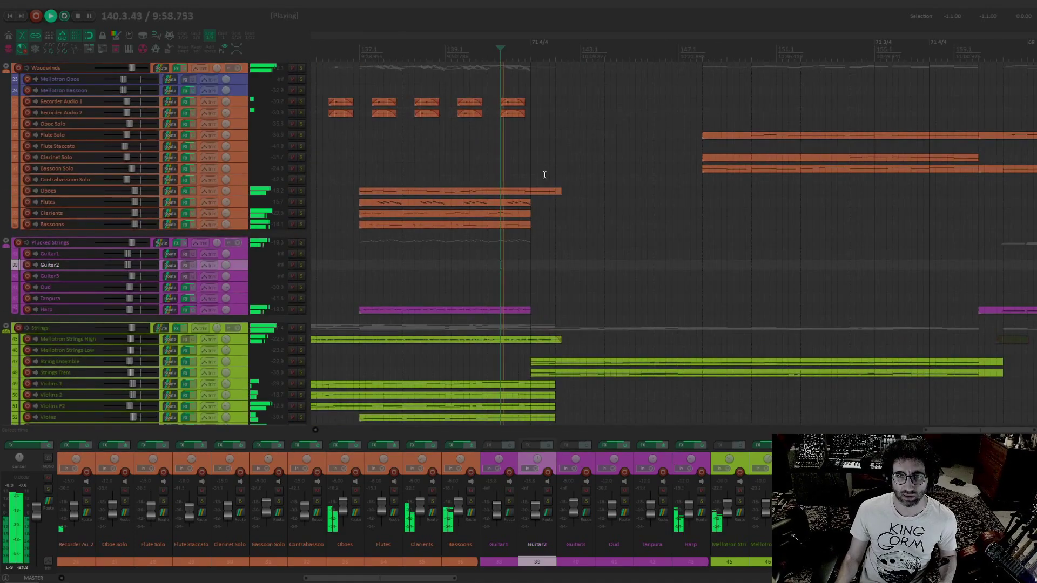
# Examine the brass, woodwind, string, synth, sound design and percussion tracks while playback continues through bar 150
pyautogui.moveTo(544, 174); pyautogui.dragTo(509, 213)
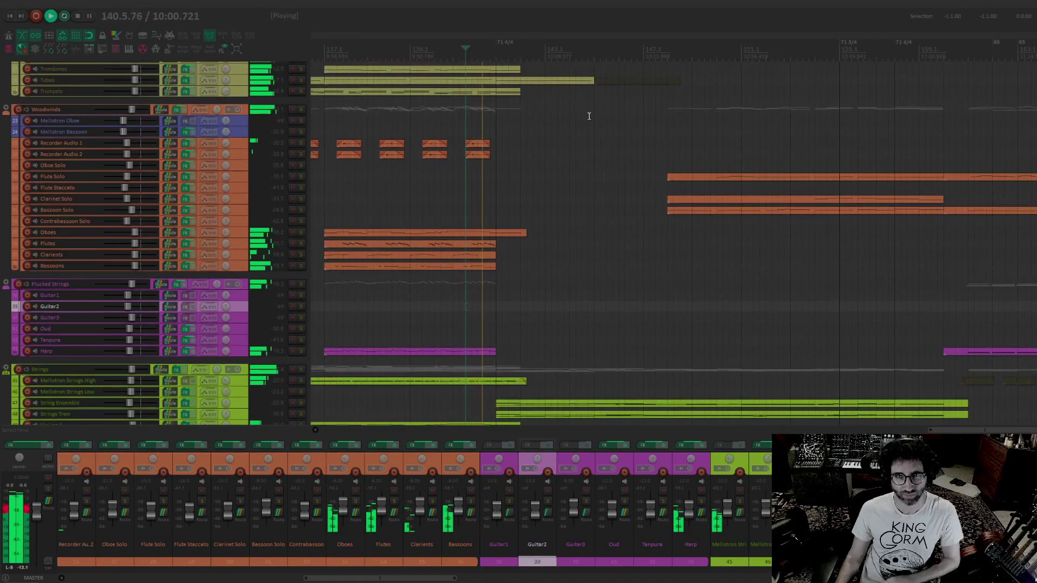
pyautogui.moveTo(588, 111); pyautogui.dragTo(536, 304)
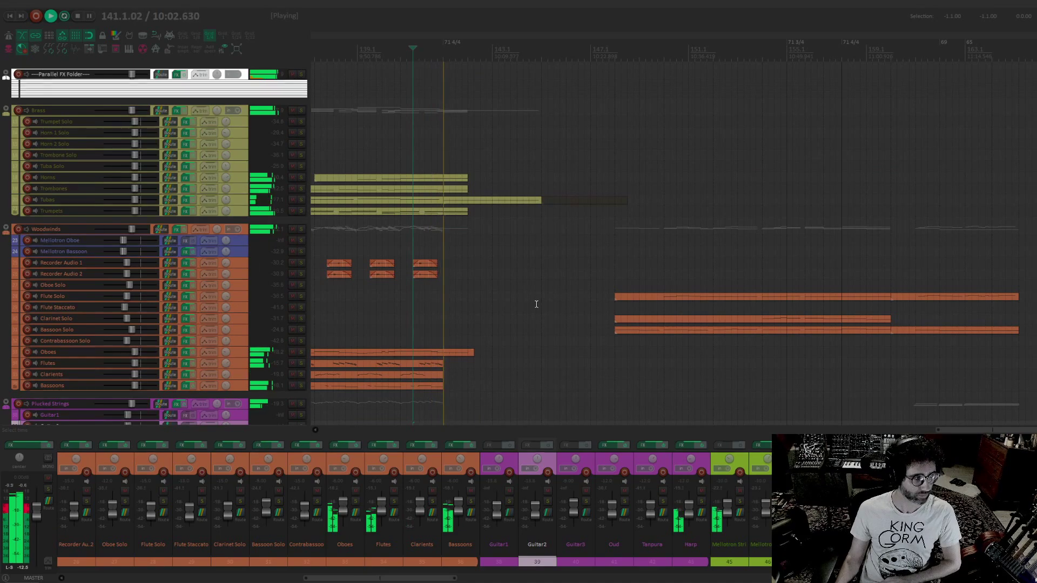
pyautogui.moveTo(536, 357); pyautogui.dragTo(433, 242)
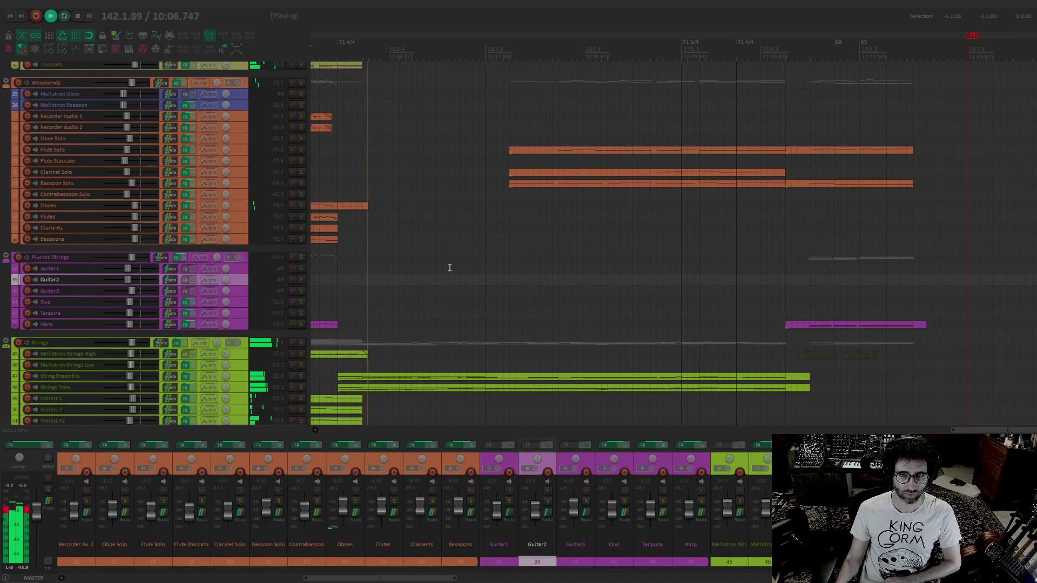
pyautogui.moveTo(463, 354); pyautogui.dragTo(445, 294)
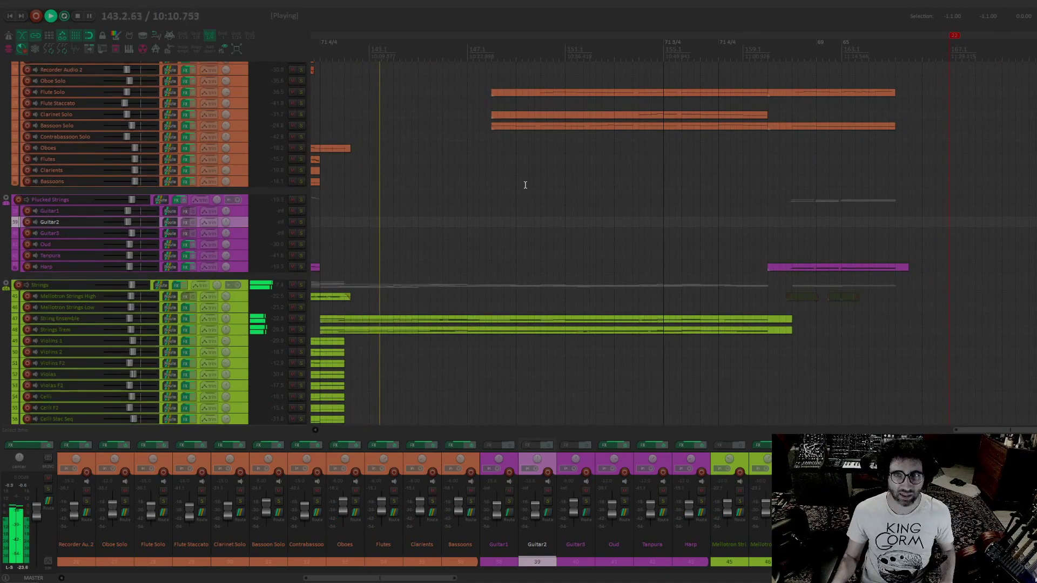
pyautogui.moveTo(486, 273); pyautogui.dragTo(532, 157)
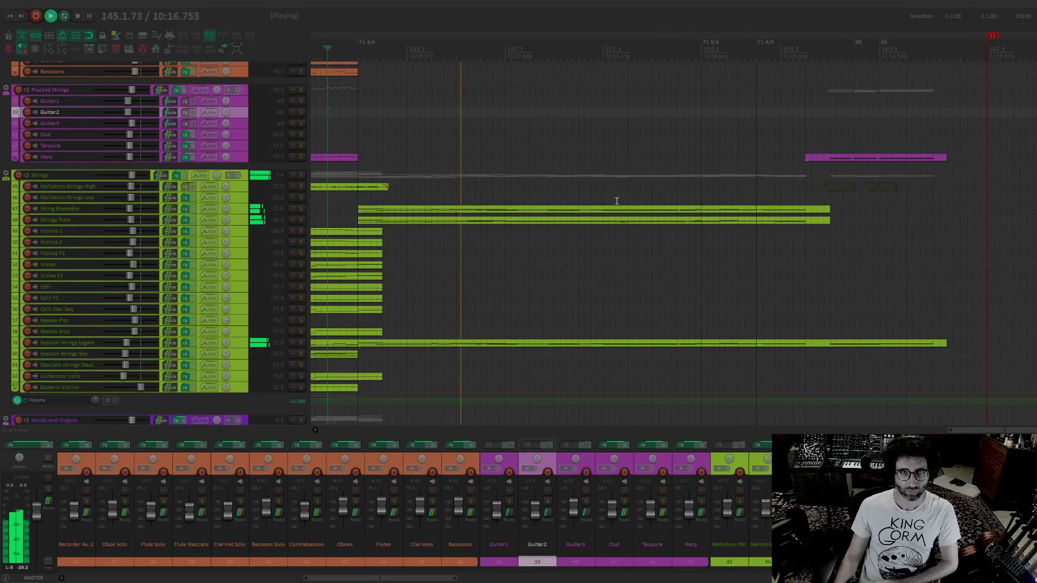
pyautogui.moveTo(616, 202); pyautogui.dragTo(562, 124)
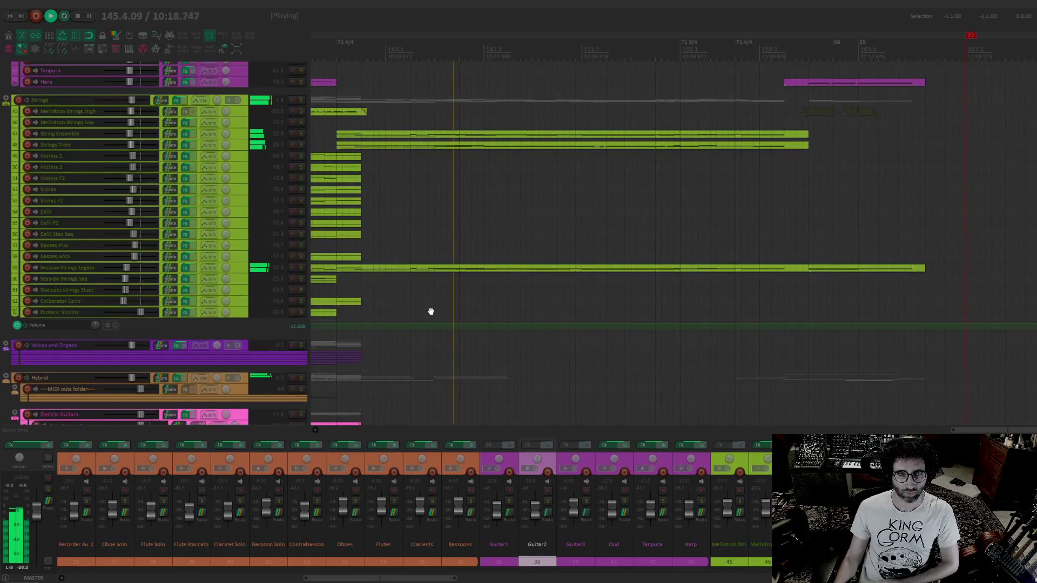
pyautogui.scroll(-15, 431, 308)
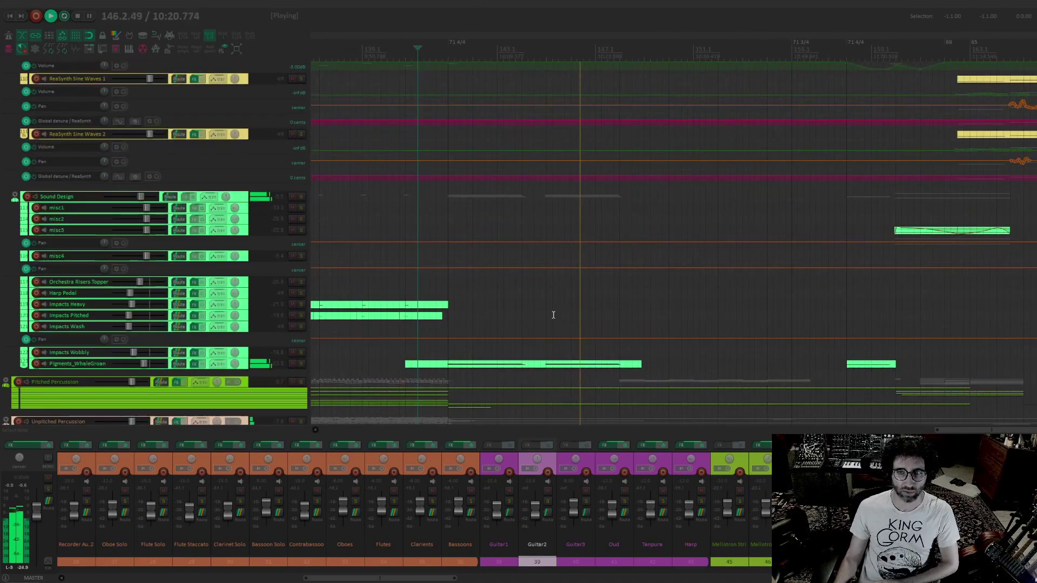
pyautogui.moveTo(582, 368); pyautogui.dragTo(566, 208)
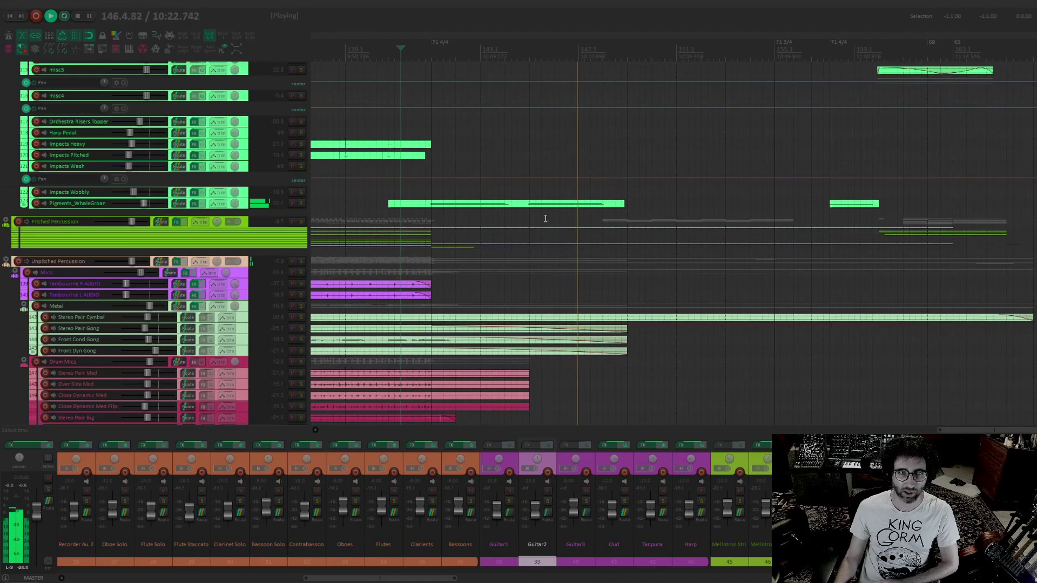
pyautogui.moveTo(717, 98); pyautogui.dragTo(551, 309)
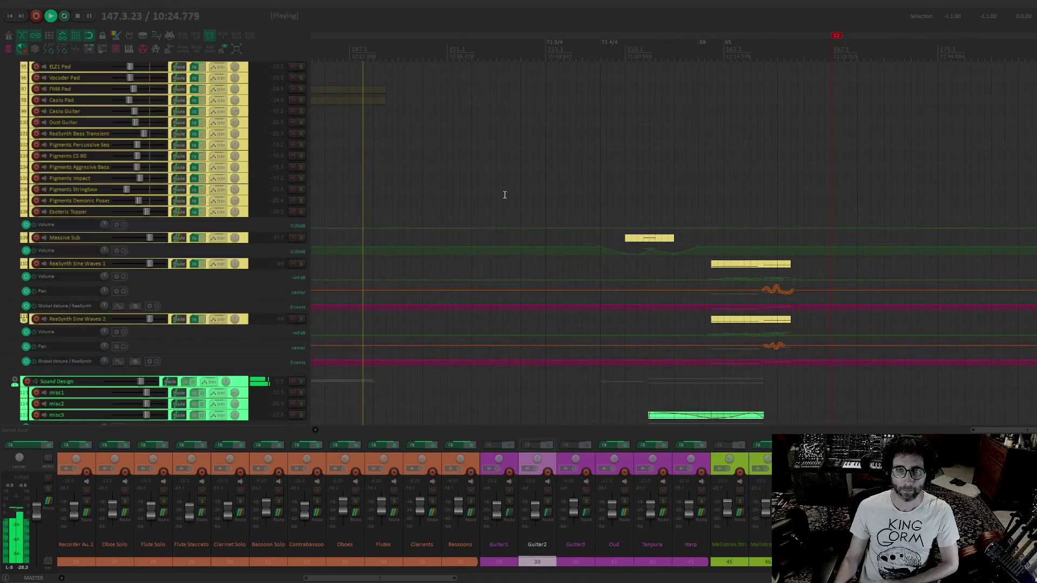
pyautogui.scroll(15, 504, 192)
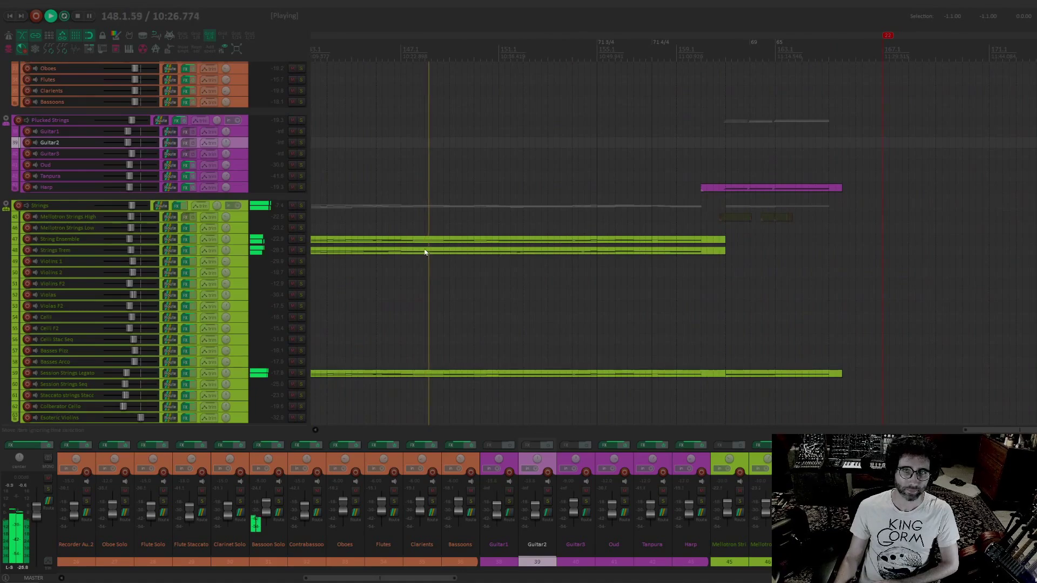
pyautogui.scroll(5, 513, 285)
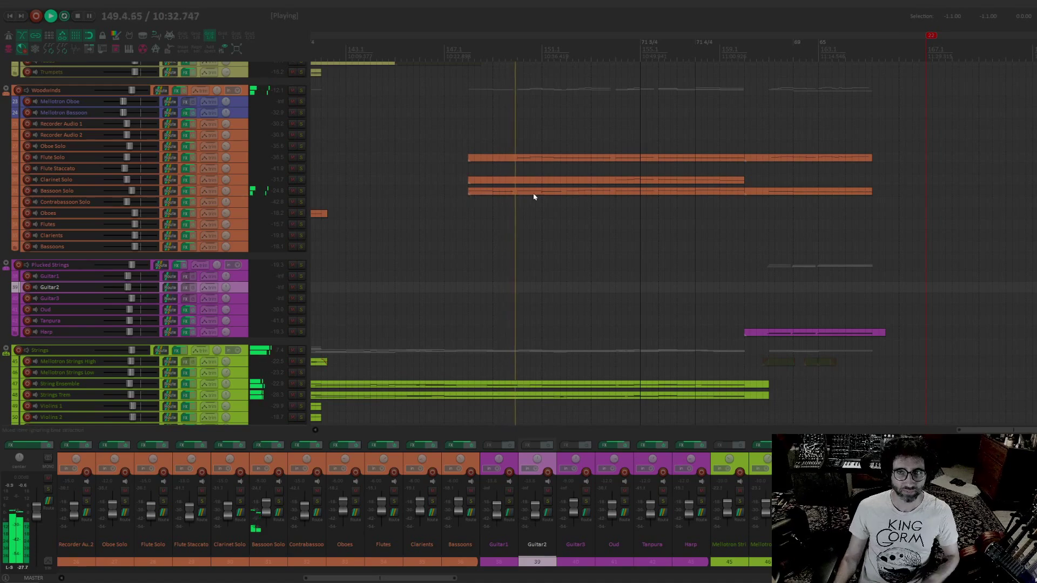
# Stop playback, arm the Oboe Solo track and record a MIDI melody onto it with pre-roll, starting from bar 147
pyautogui.click(238, 146)
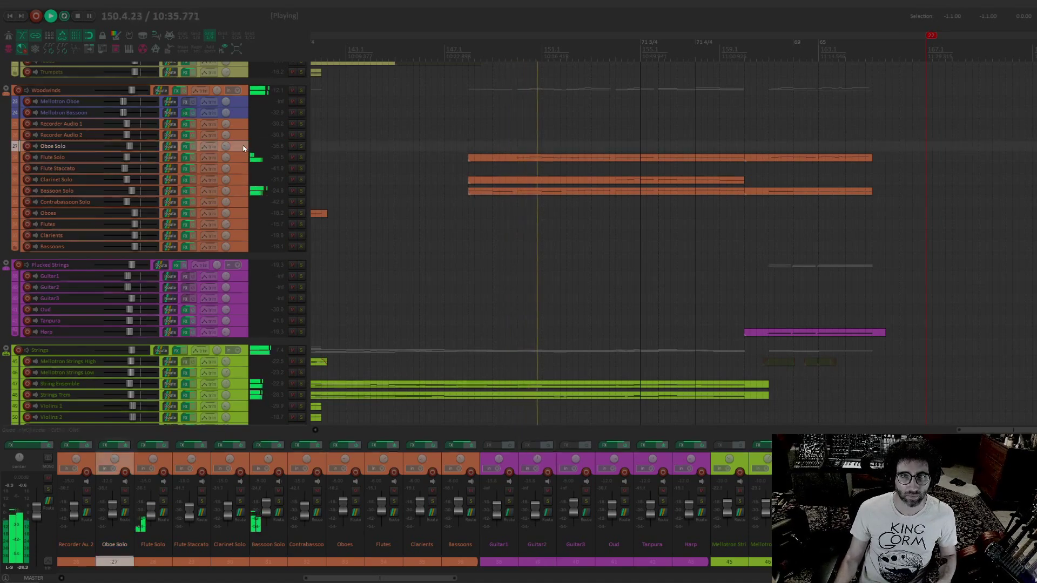
pyautogui.click(27, 146)
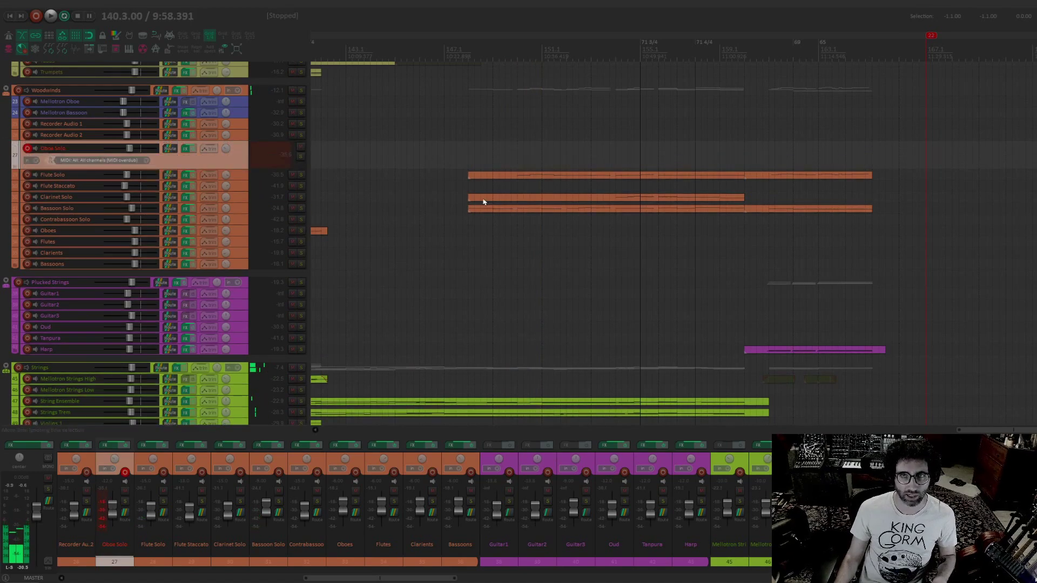
pyautogui.click(518, 147)
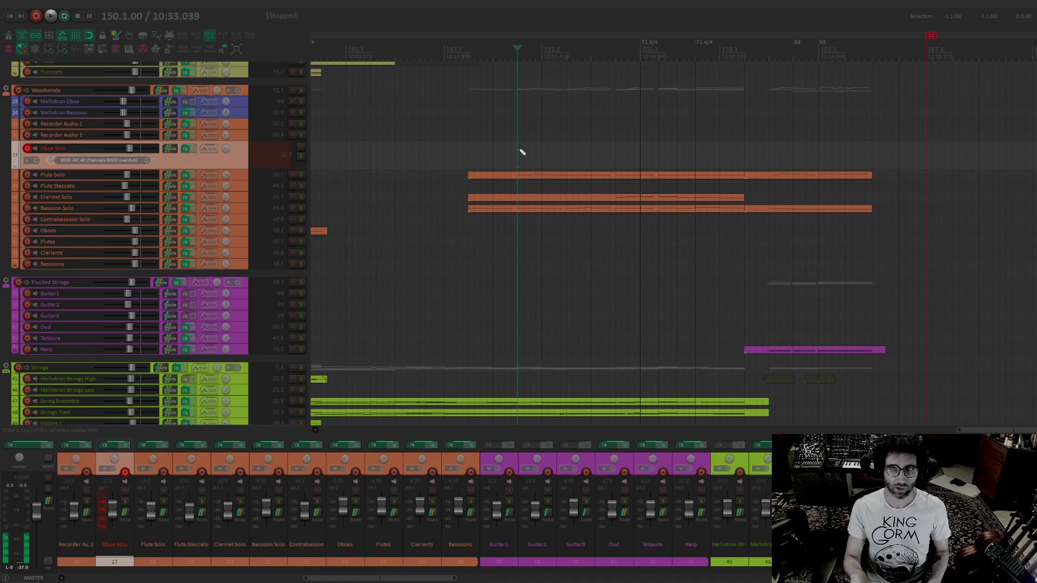
pyautogui.hotkey('ctrl', 'r')
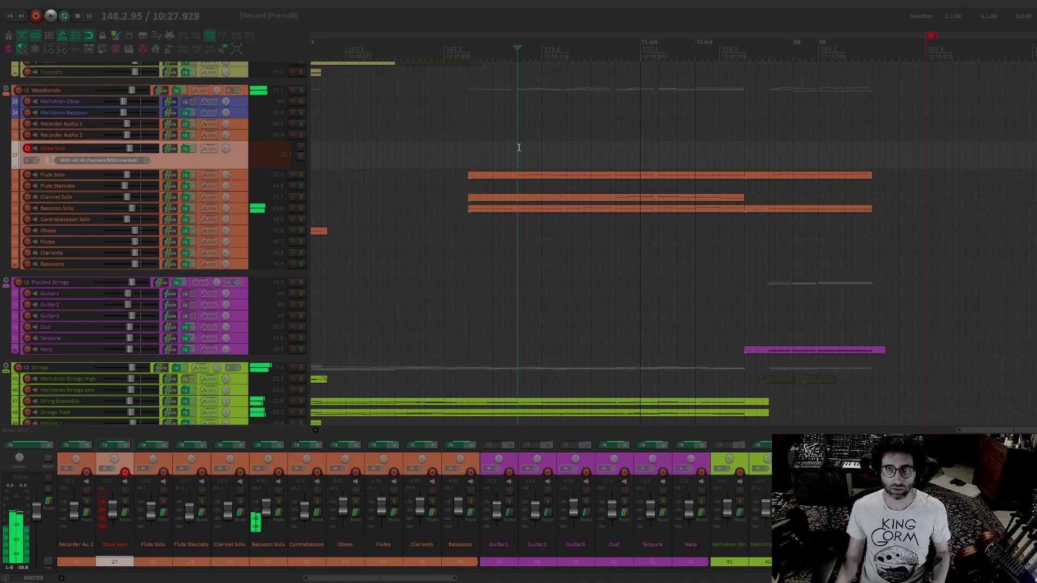
pyautogui.click(444, 151)
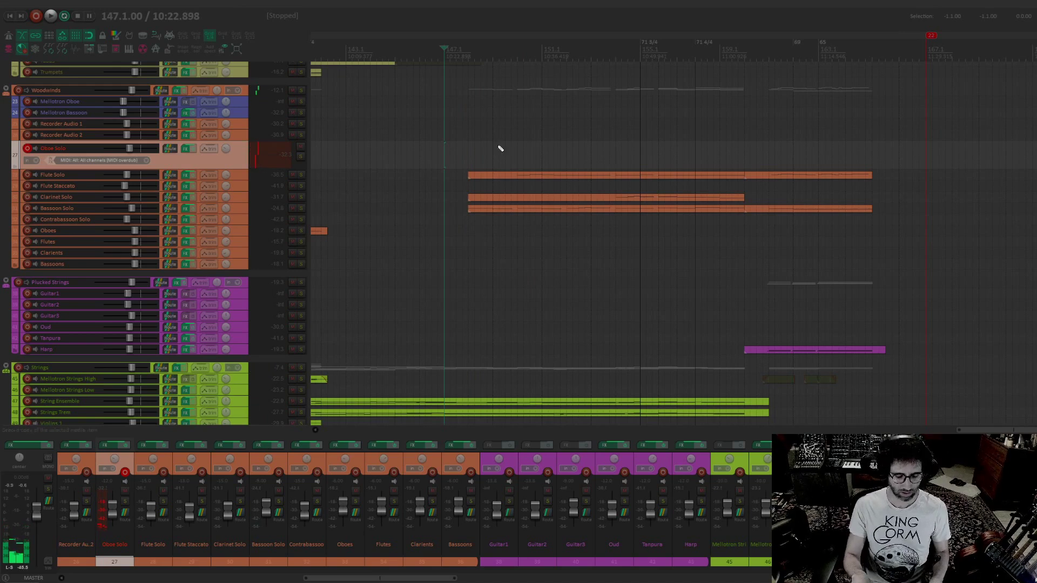
pyautogui.hotkey('ctrl', 'r')
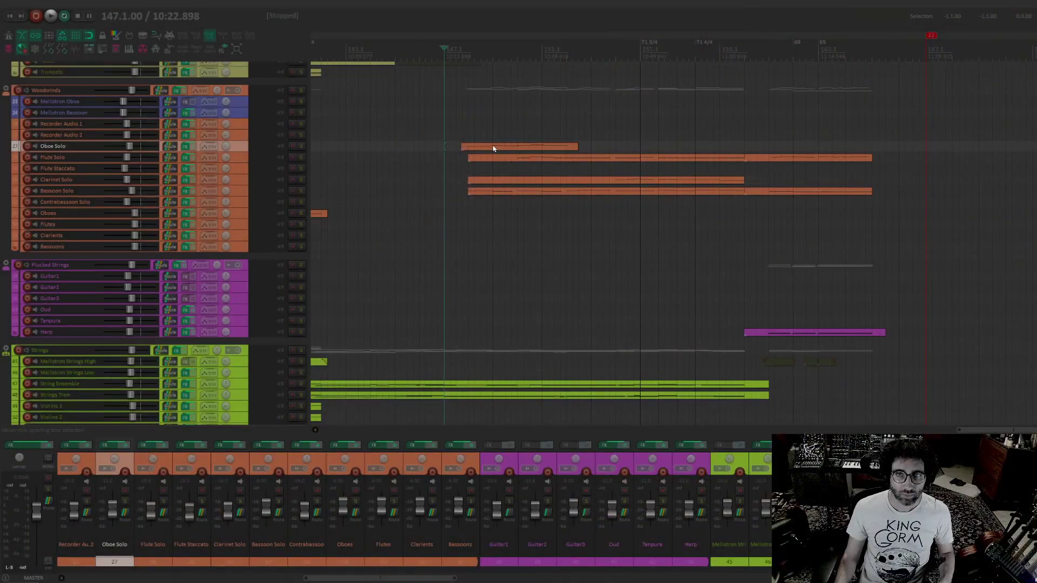
# Open the newly recorded Oboe Solo item in the MIDI editor
pyautogui.doubleClick(493, 148)
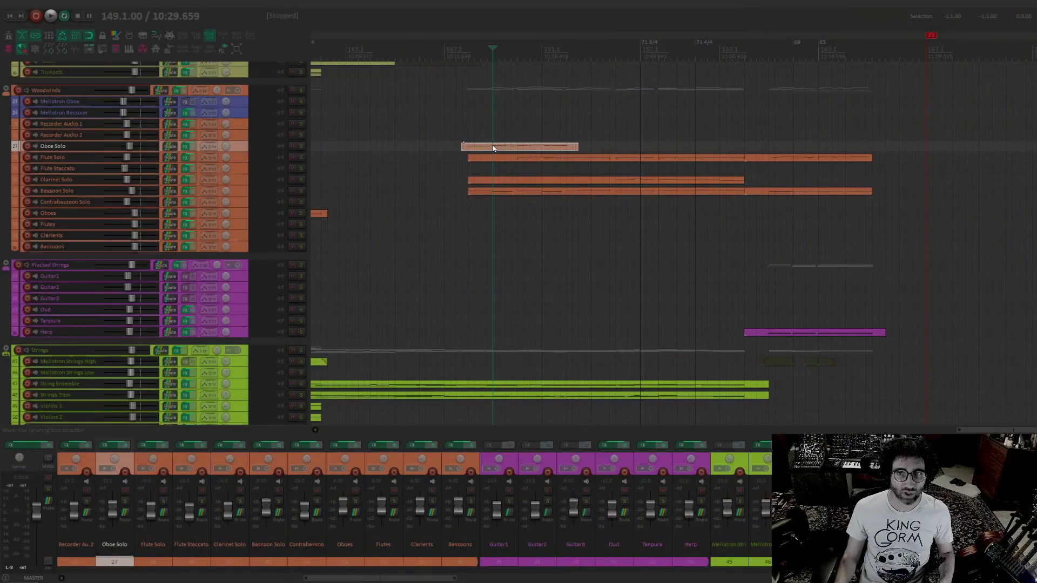
pyautogui.moveTo(41, 353); pyautogui.dragTo(135, 564)
pyautogui.moveTo(0, 343); pyautogui.dragTo(393, 359)
pyautogui.scroll(5, 297, 354)
pyautogui.moveTo(297, 353); pyautogui.dragTo(201, 251)
pyautogui.scroll(-2, 201, 251)
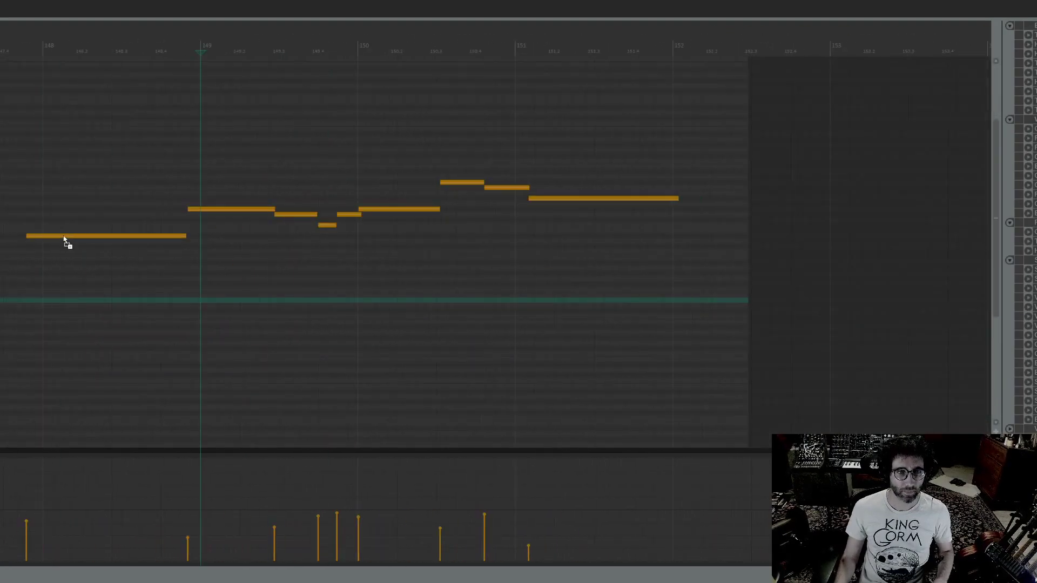
# Try quantizing all the oboe notes to the grid by position and note end at 100% strength, and undo it
pyautogui.scroll(4, 64, 238)
pyautogui.moveTo(134, 121); pyautogui.dragTo(107, 368)
pyautogui.moveTo(11, 430); pyautogui.dragTo(731, 52)
pyautogui.hotkey('ctrl', 'q')
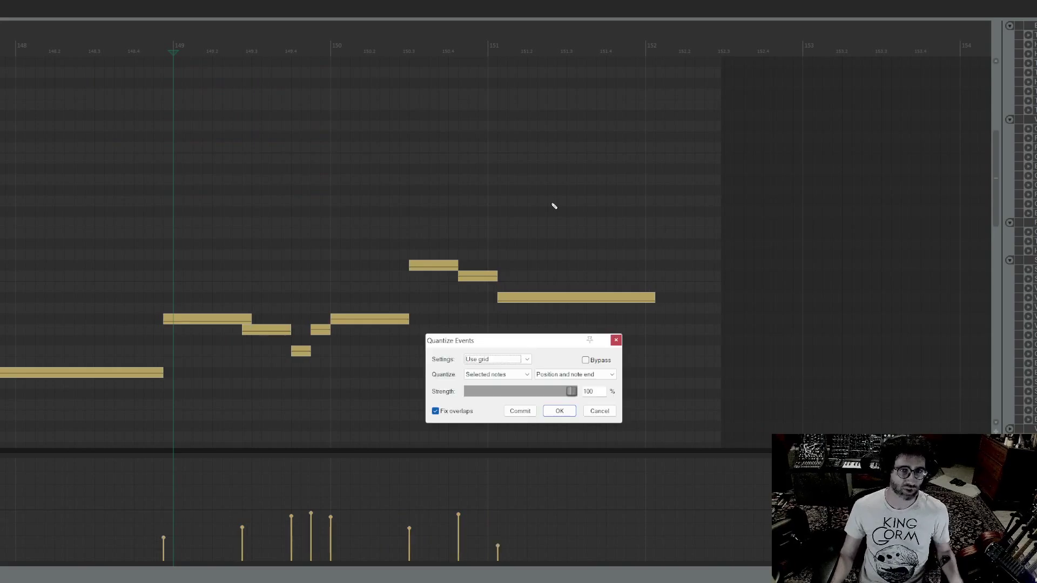
pyautogui.click(560, 412)
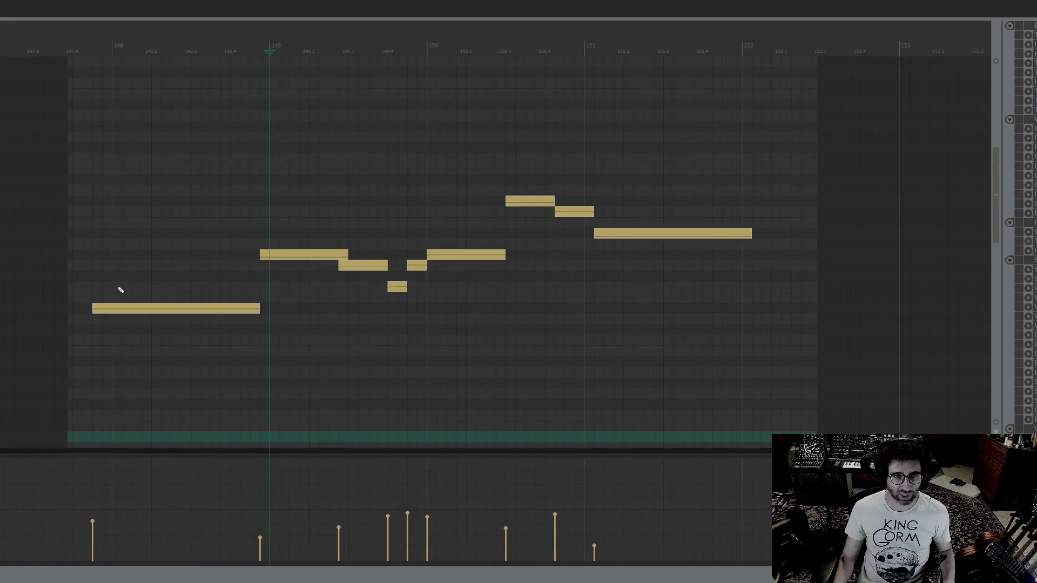
pyautogui.hotkey('ctrl', 'z')
# Set the first two notes to start just before bars 148 and 149, and start the three notes from bar 150 slightly earlier
pyautogui.moveTo(118, 317); pyautogui.dragTo(100, 312)
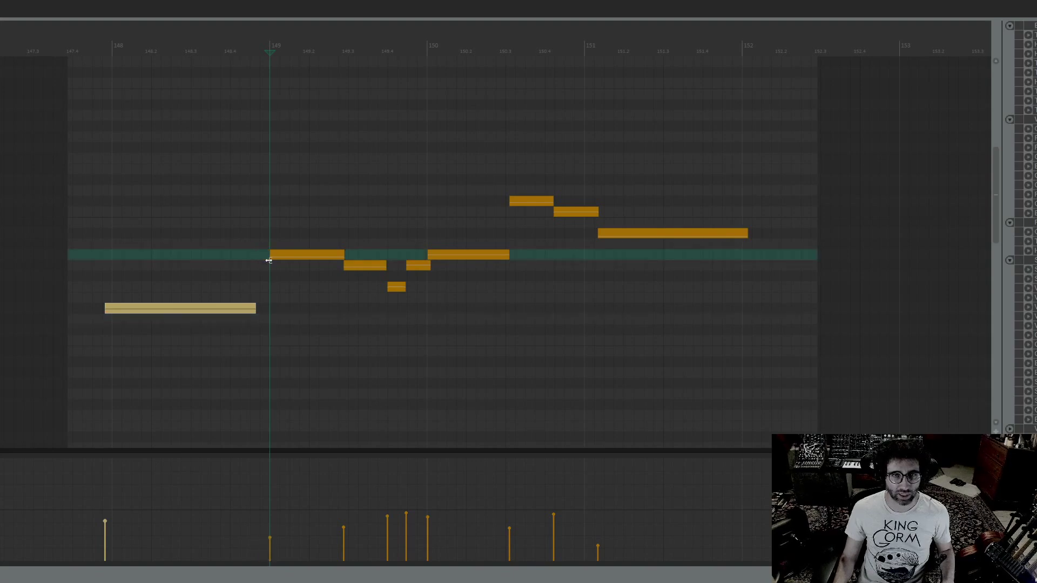
pyautogui.moveTo(269, 261); pyautogui.dragTo(262, 259)
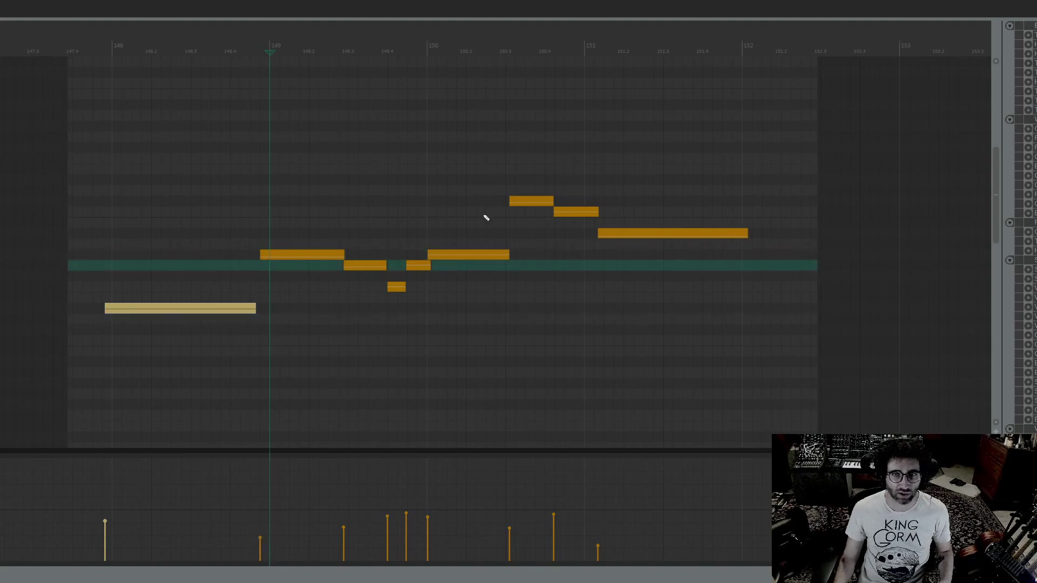
pyautogui.moveTo(471, 178); pyautogui.dragTo(555, 340)
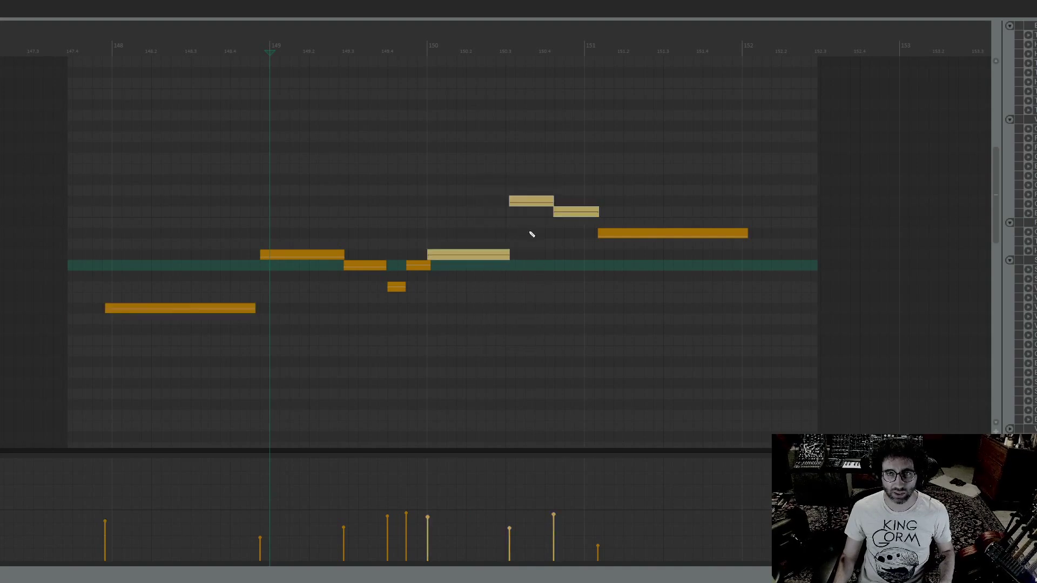
pyautogui.moveTo(510, 203); pyautogui.dragTo(507, 203)
pyautogui.moveTo(566, 147); pyautogui.dragTo(566, 198)
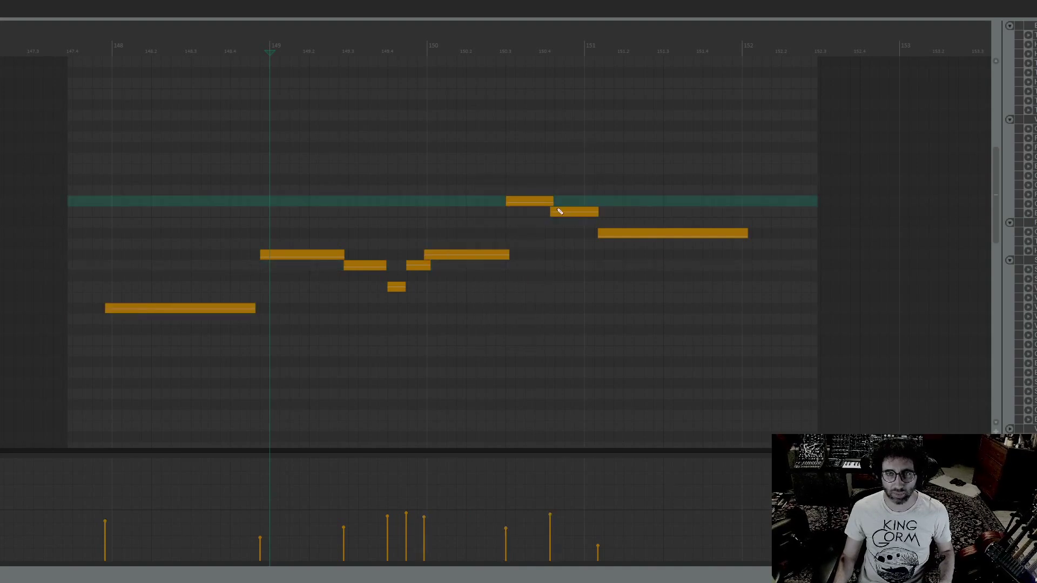
# Place the edit cursor at 147.4.25, close the MIDI editor and solo the Oboe Solo track
pyautogui.click(83, 51)
pyautogui.press('Escape')
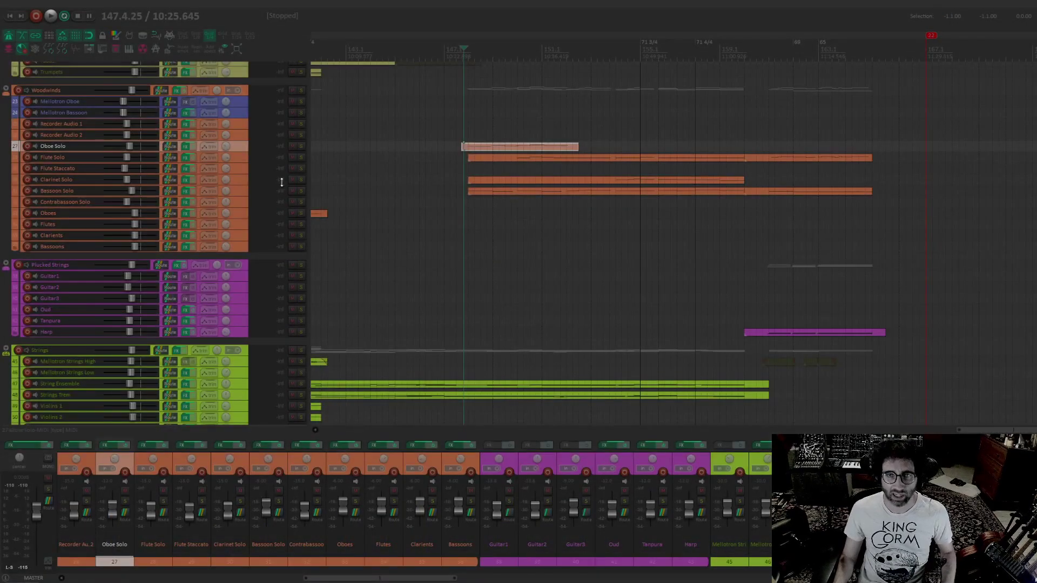
pyautogui.click(302, 146)
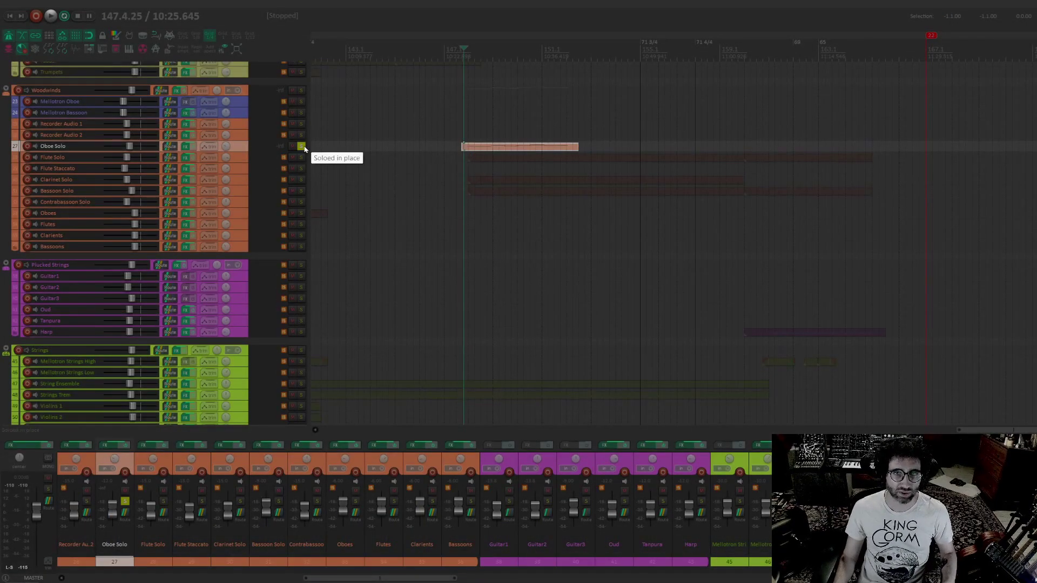
# Audition the soloed oboe line from the edit cursor, stop playback and reopen the Oboe Solo item in the MIDI editor
pyautogui.press('space')
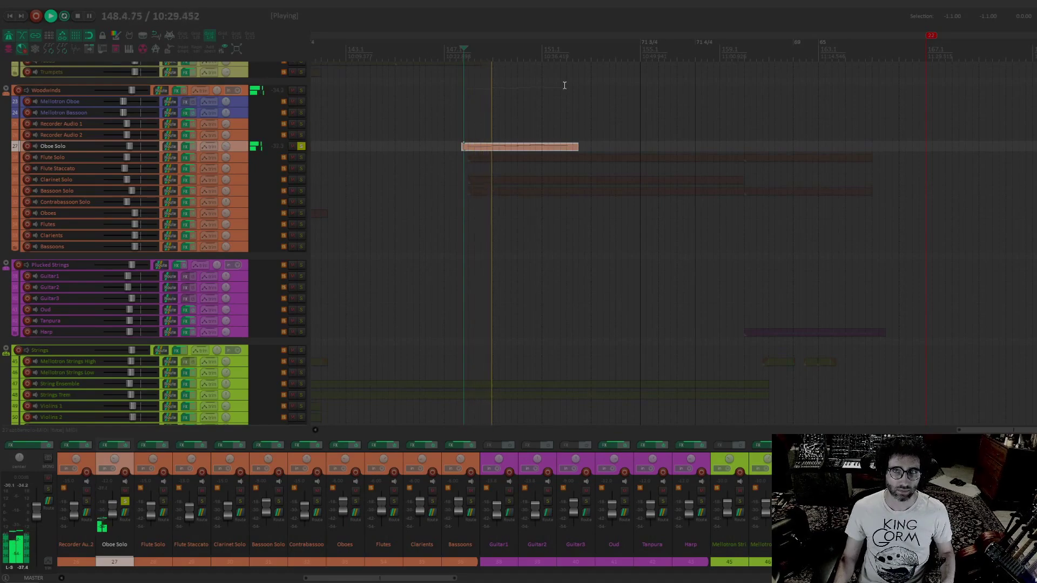
pyautogui.press('space')
pyautogui.click(491, 151)
pyautogui.doubleClick(491, 151)
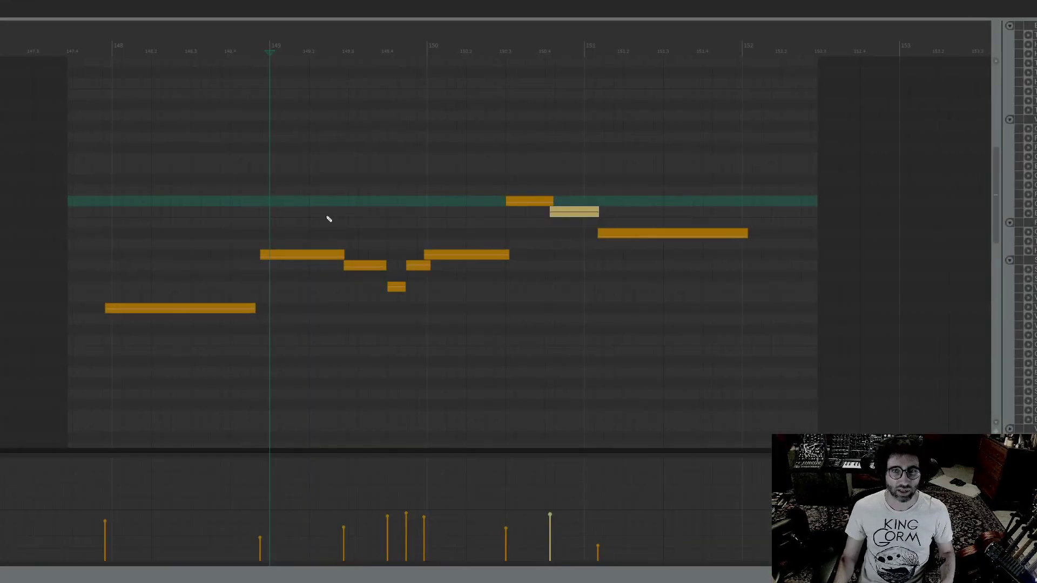
# Align the first three notes to start on 148, 149 and 149.3, extend the first to bar 149, and close the MIDI editor
pyautogui.click(261, 256)
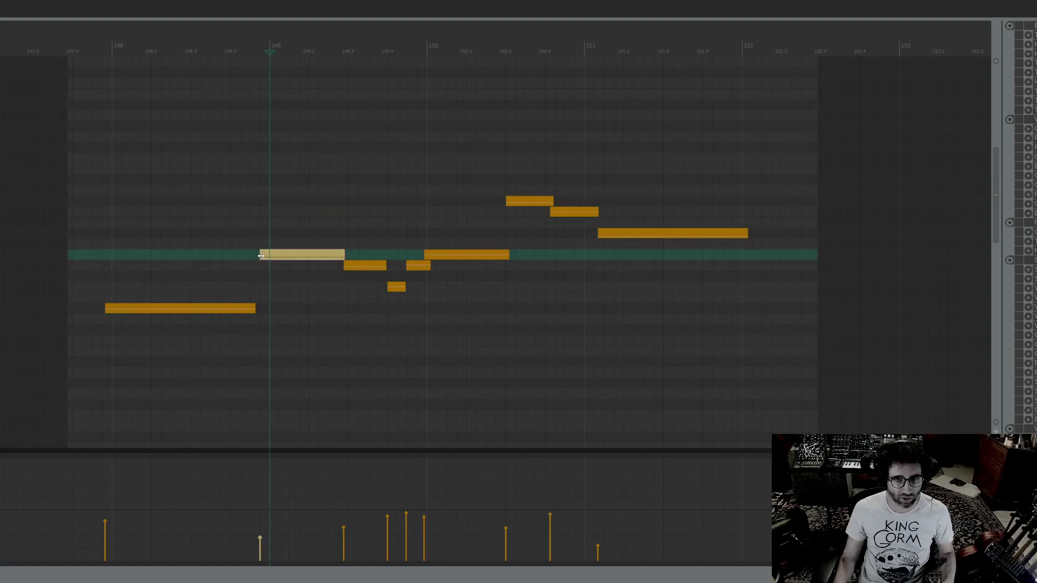
pyautogui.moveTo(257, 312); pyautogui.dragTo(262, 314)
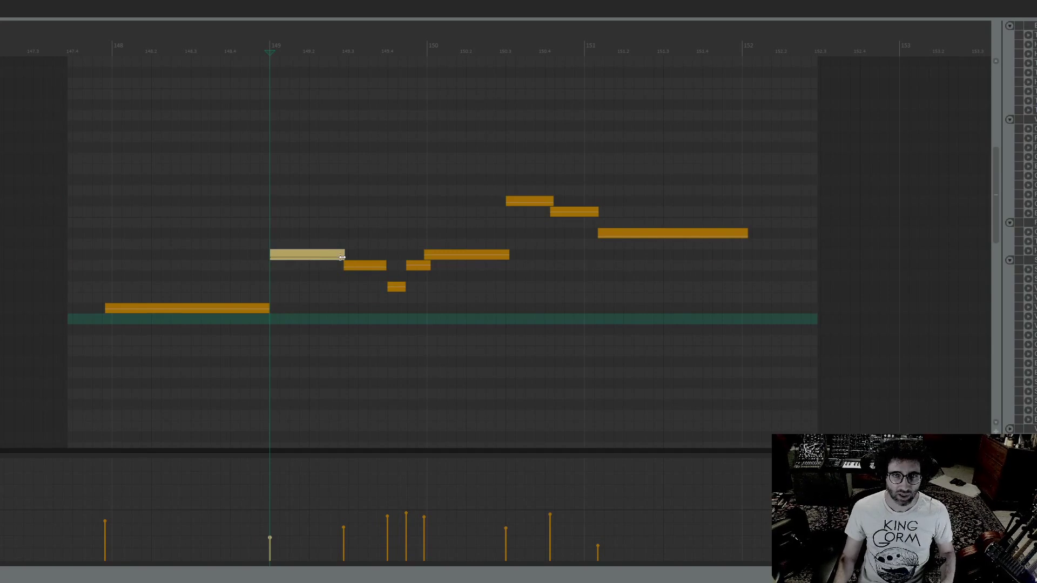
pyautogui.moveTo(342, 258); pyautogui.dragTo(333, 264)
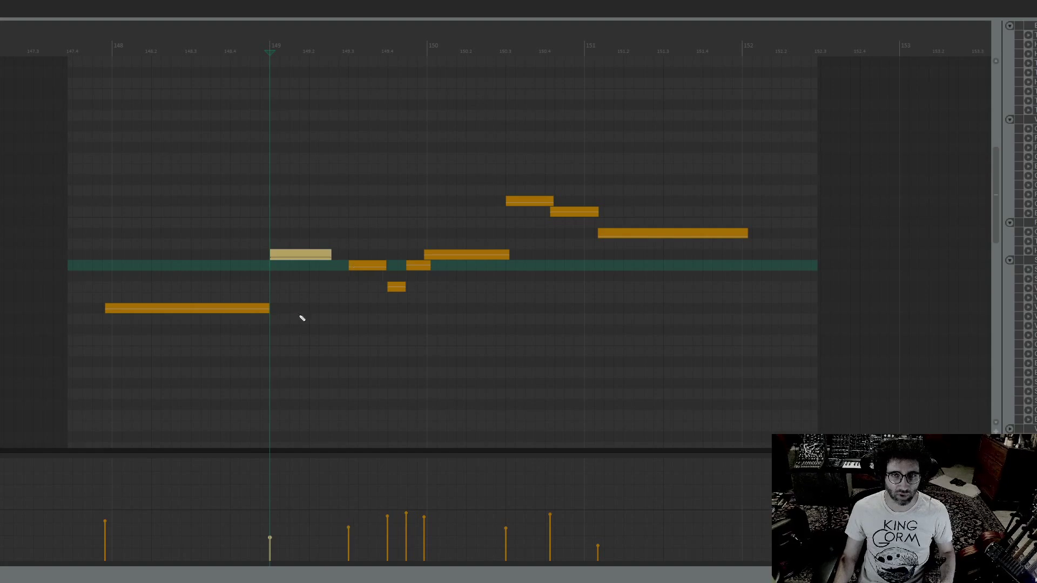
pyautogui.click(92, 39)
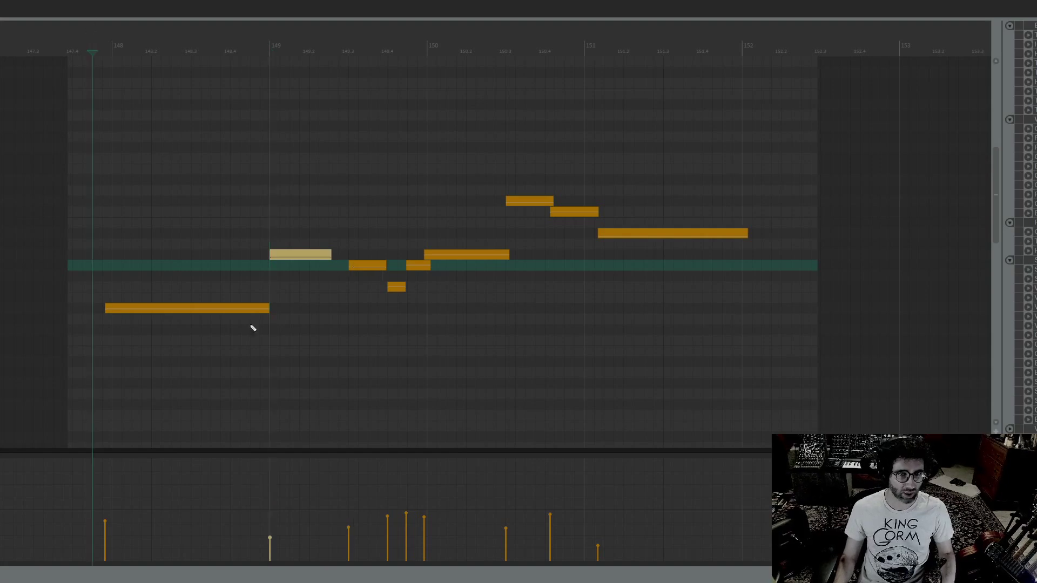
pyautogui.moveTo(107, 310); pyautogui.dragTo(114, 309)
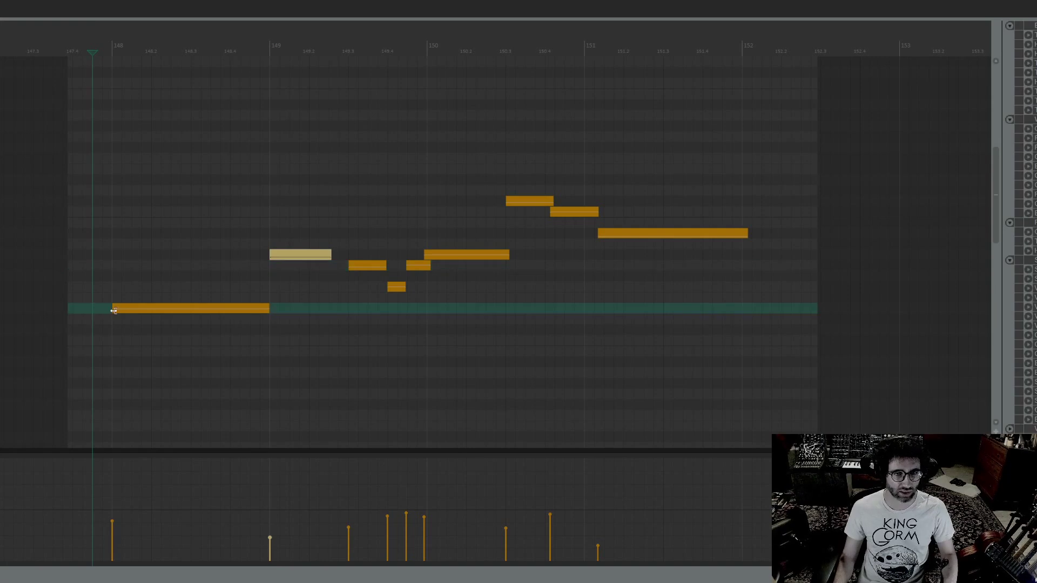
pyautogui.press('Escape')
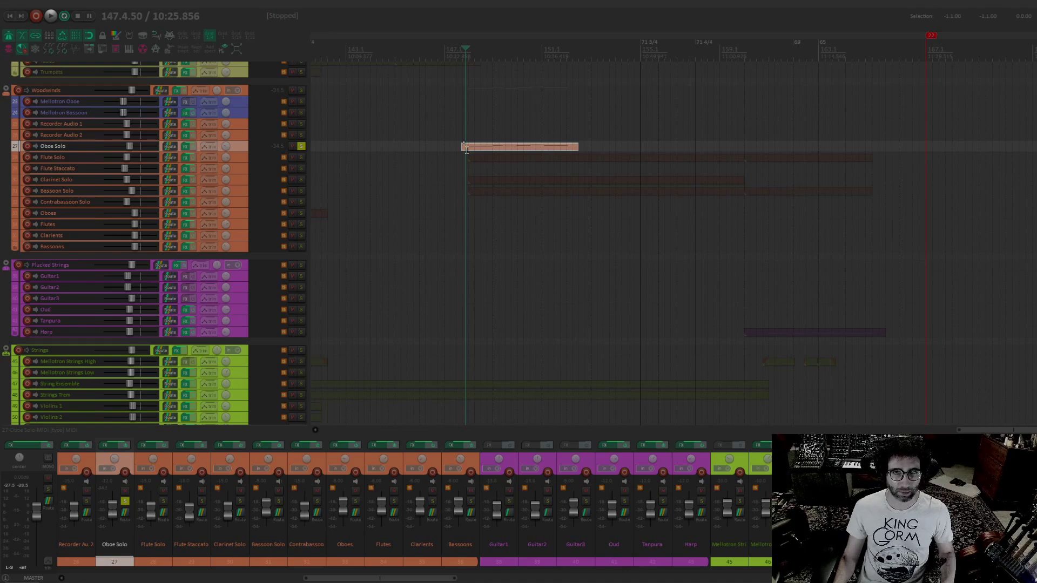
# Play the edited oboe line from 147.4.50, stop around bar 151 and open its item for note editing again
pyautogui.press('space')
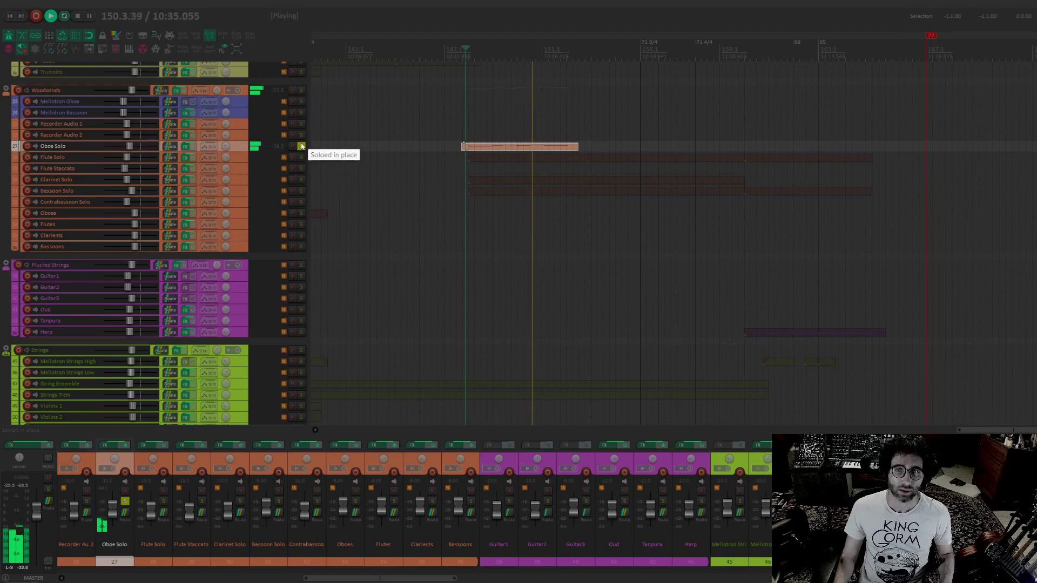
pyautogui.press('space')
pyautogui.click(538, 147)
pyautogui.doubleClick(538, 147)
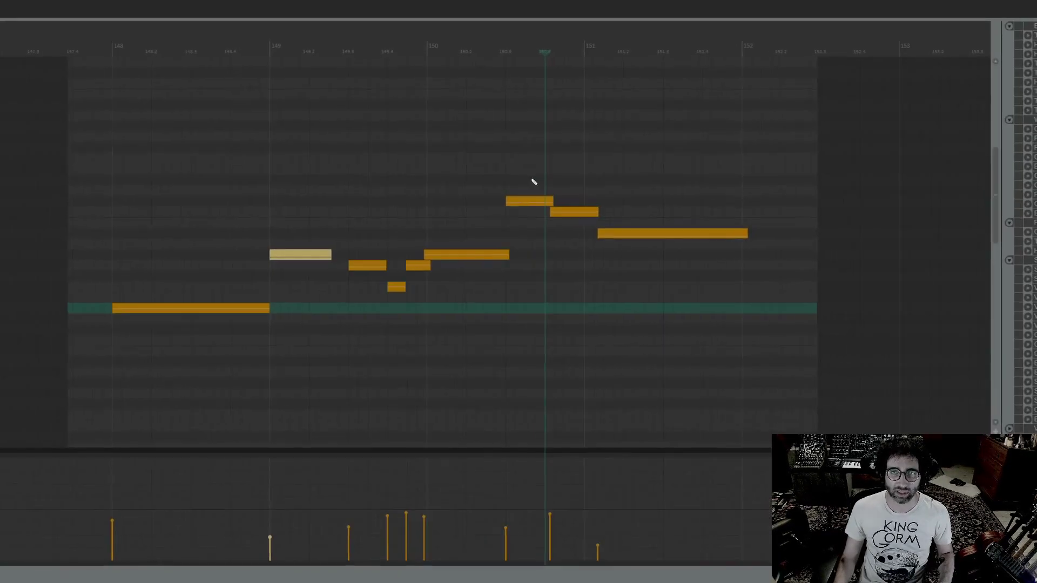
# Align the last notes to start on bar 150, 150.4 and bar 151, trimming the two highest notes so they meet their successors
pyautogui.moveTo(552, 200); pyautogui.dragTo(542, 203)
pyautogui.click(553, 208)
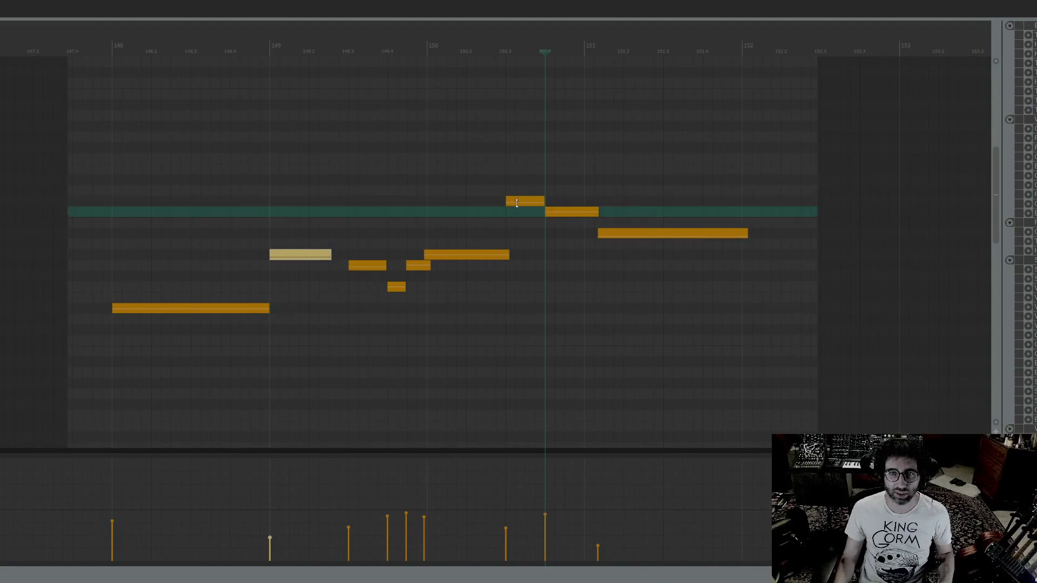
pyautogui.click(378, 214)
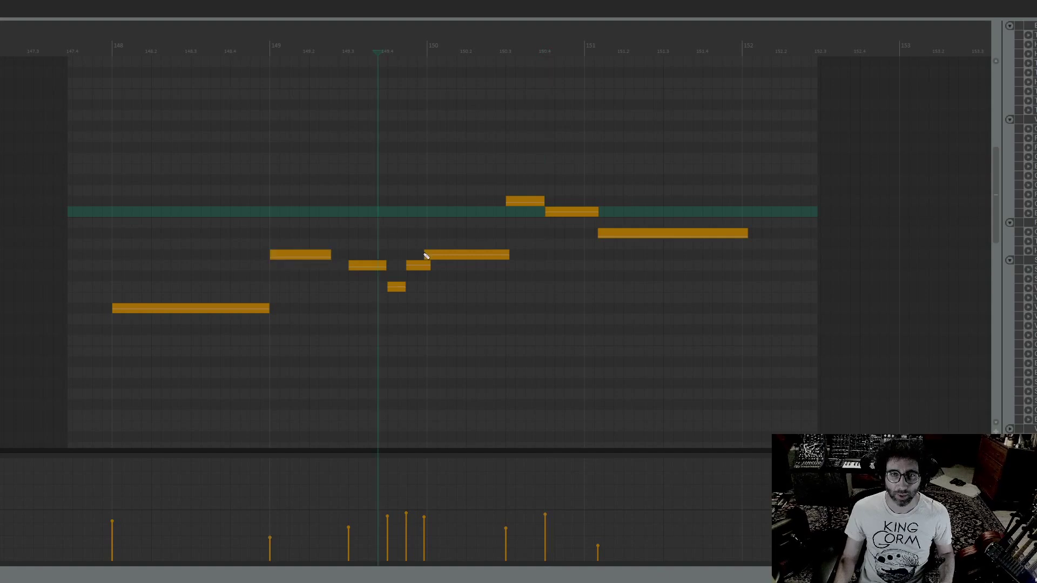
pyautogui.moveTo(426, 254); pyautogui.dragTo(429, 255)
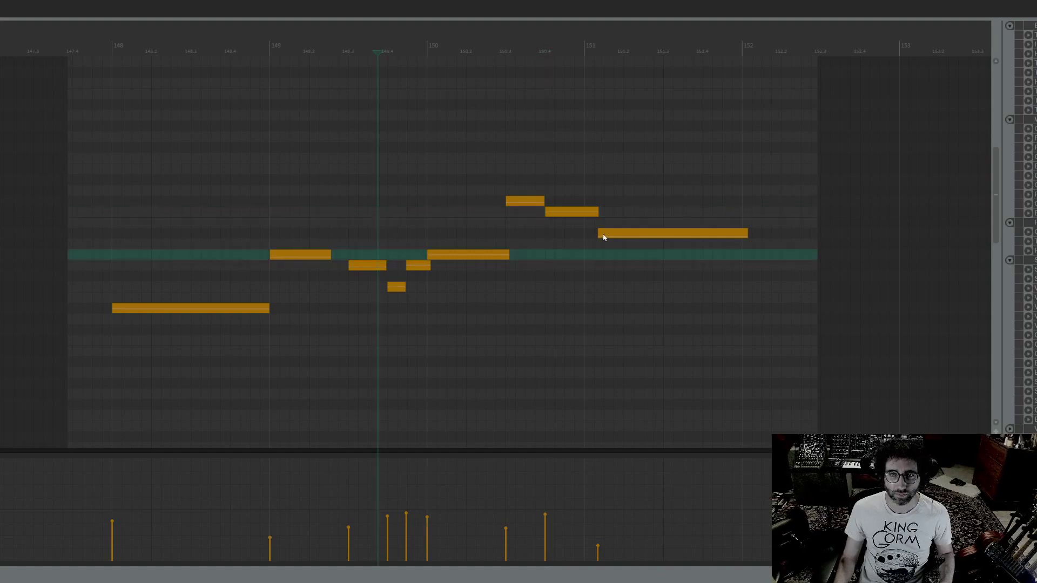
pyautogui.moveTo(599, 235); pyautogui.dragTo(584, 212)
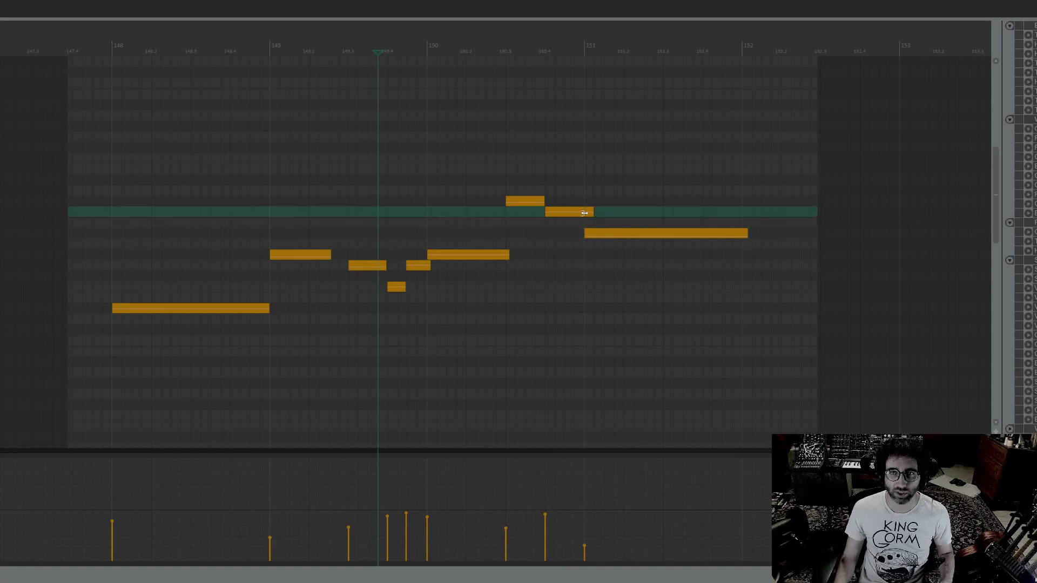
# Play the line from 147.4, shorten the final note to end just past 151.4, and close the MIDI editor
pyautogui.click(72, 280)
pyautogui.press('space')
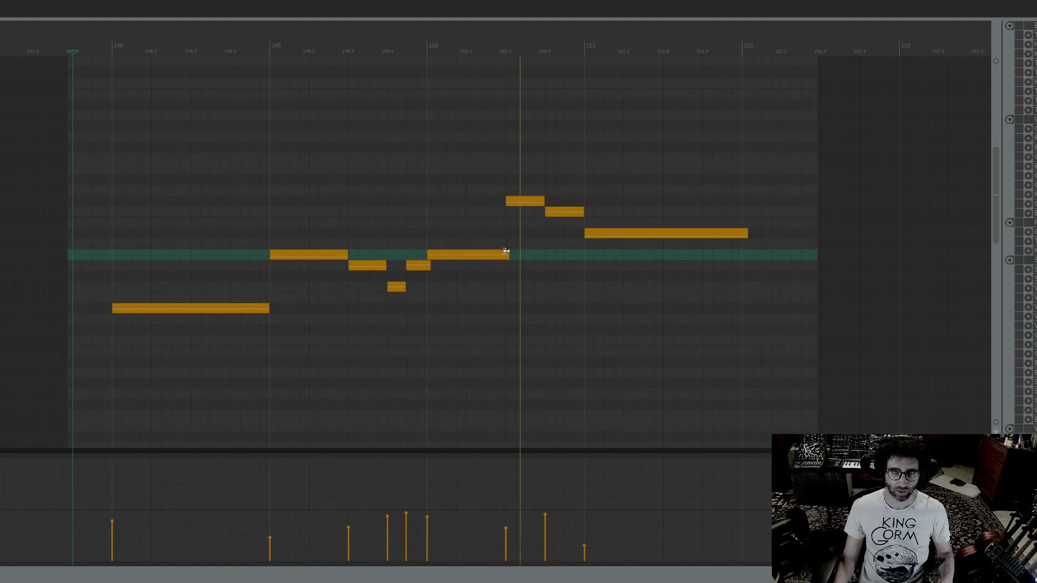
pyautogui.press('space')
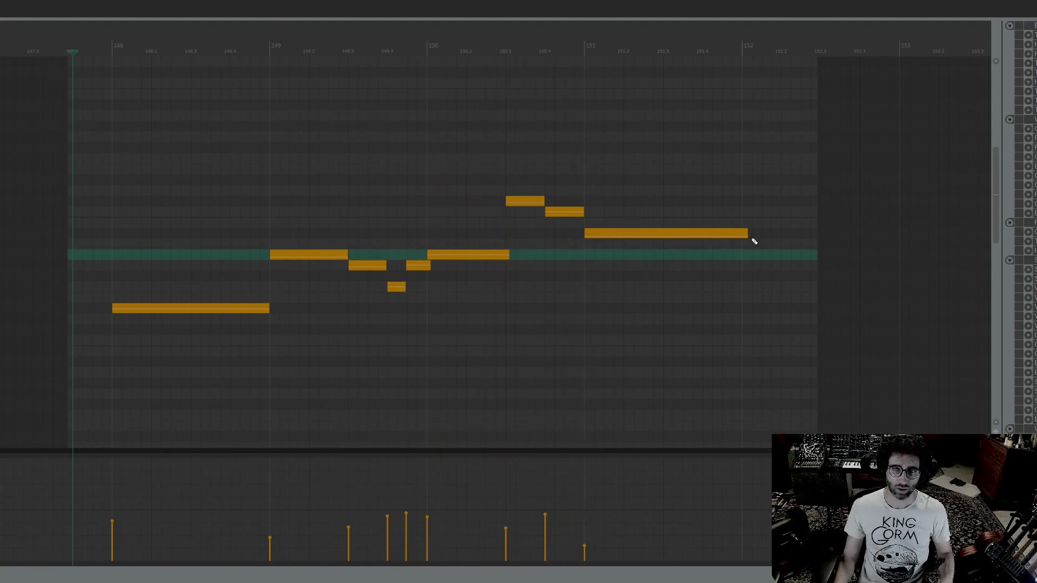
pyautogui.moveTo(748, 234); pyautogui.dragTo(709, 246)
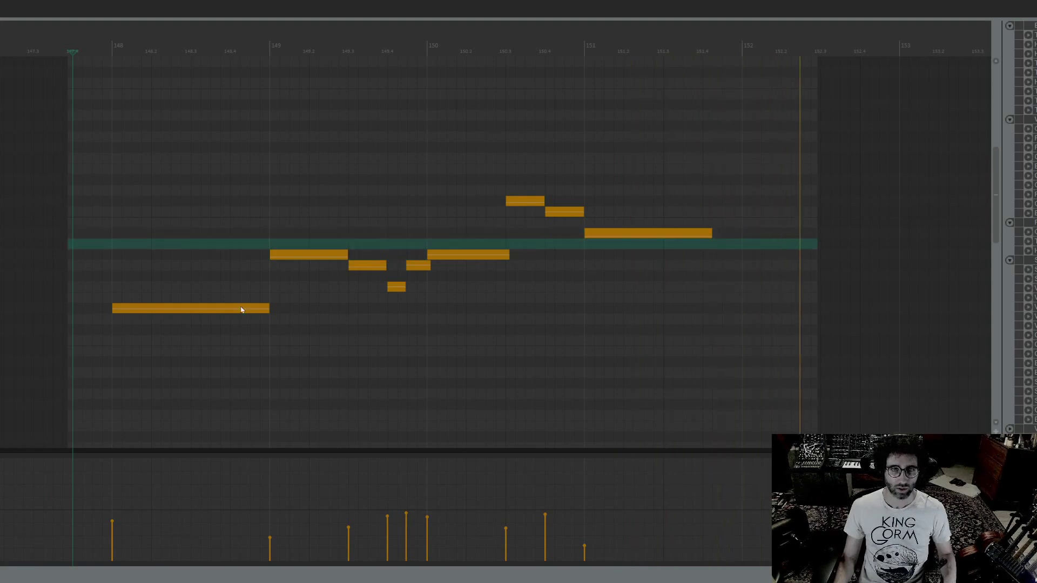
pyautogui.press('Escape')
pyautogui.press('space')
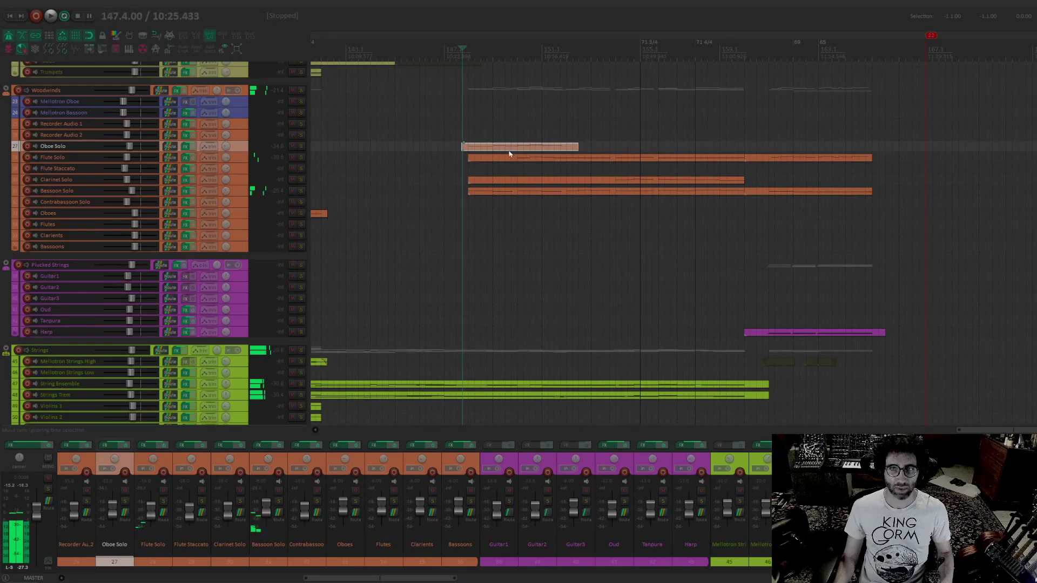
# Show the controller lane of the Oboe Solo item in the MIDI editor and lower the curve beneath all the notes
pyautogui.doubleClick(492, 149)
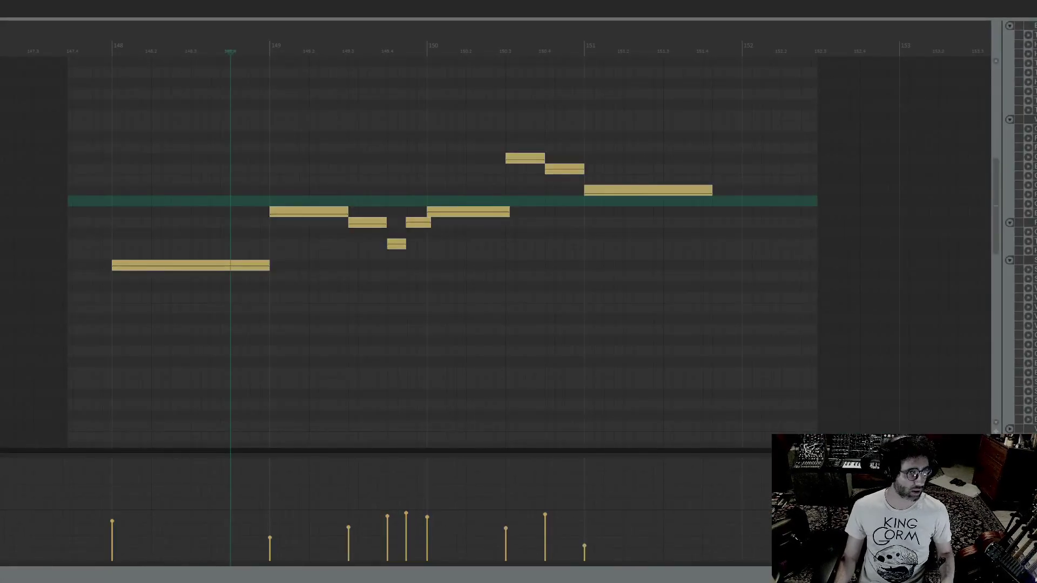
pyautogui.press('1')
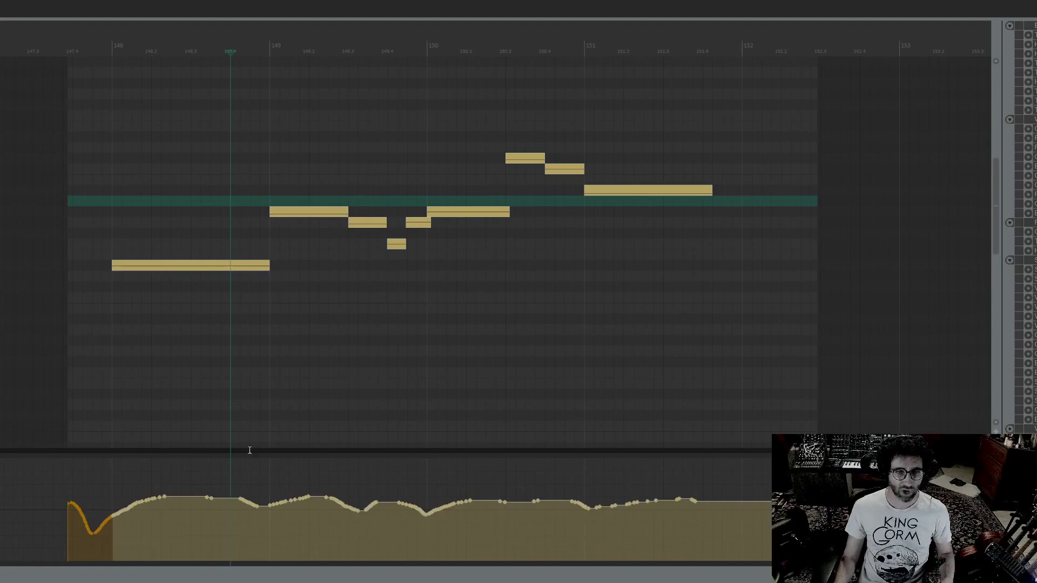
pyautogui.moveTo(800, 97); pyautogui.dragTo(22, 336)
pyautogui.moveTo(481, 502); pyautogui.dragTo(403, 527)
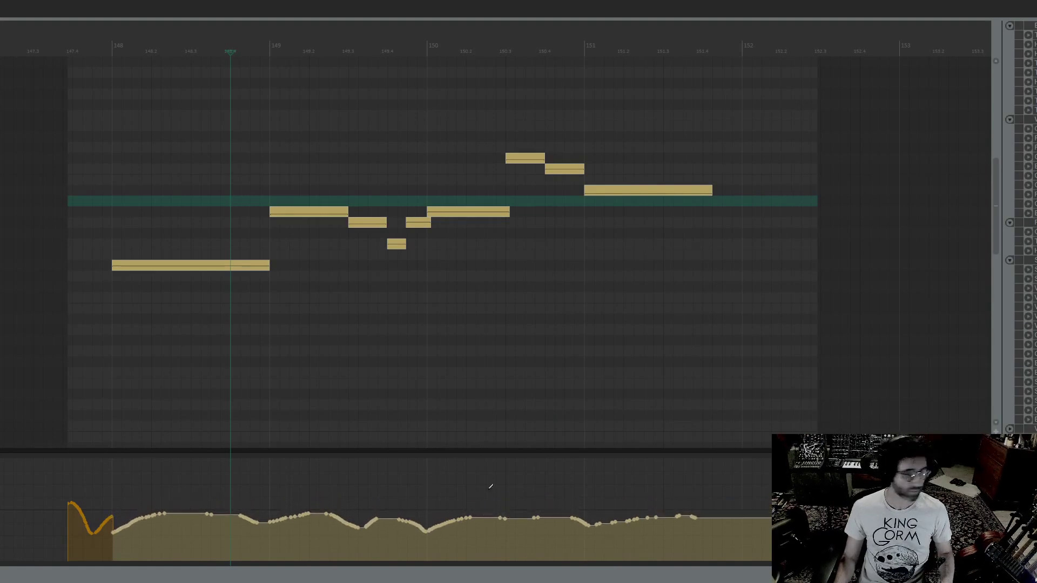
# Delete the controller points before bar 148 and start playback from just ahead of the first oboe note
pyautogui.moveTo(44, 478); pyautogui.dragTo(108, 551)
pyautogui.press('Delete')
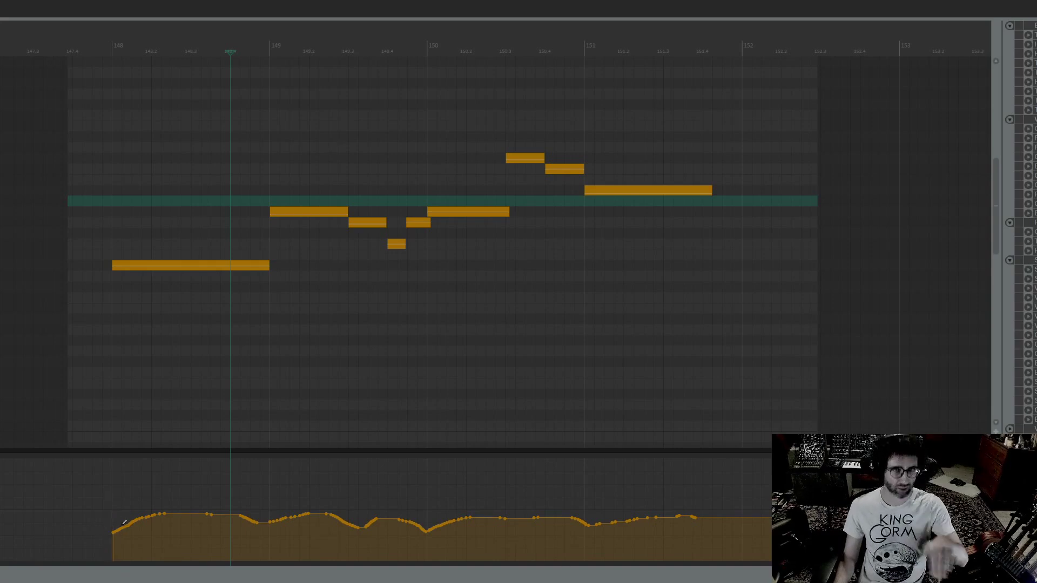
pyautogui.click(93, 36)
pyautogui.press('space')
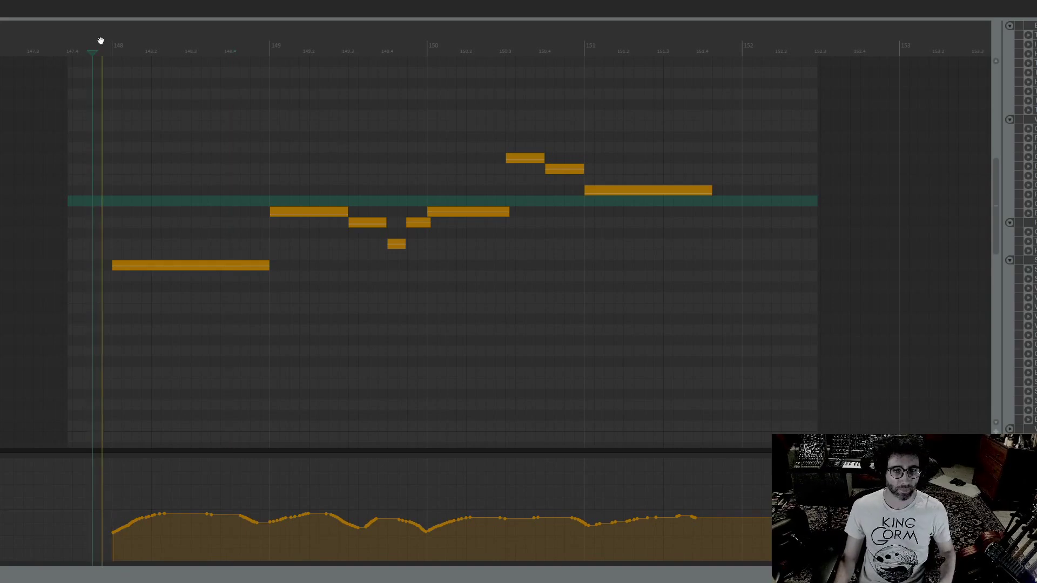
# Lower the entire remaining oboe controller curve slightly further, audition it, and close the MIDI editor
pyautogui.moveTo(176, 508); pyautogui.dragTo(778, 564)
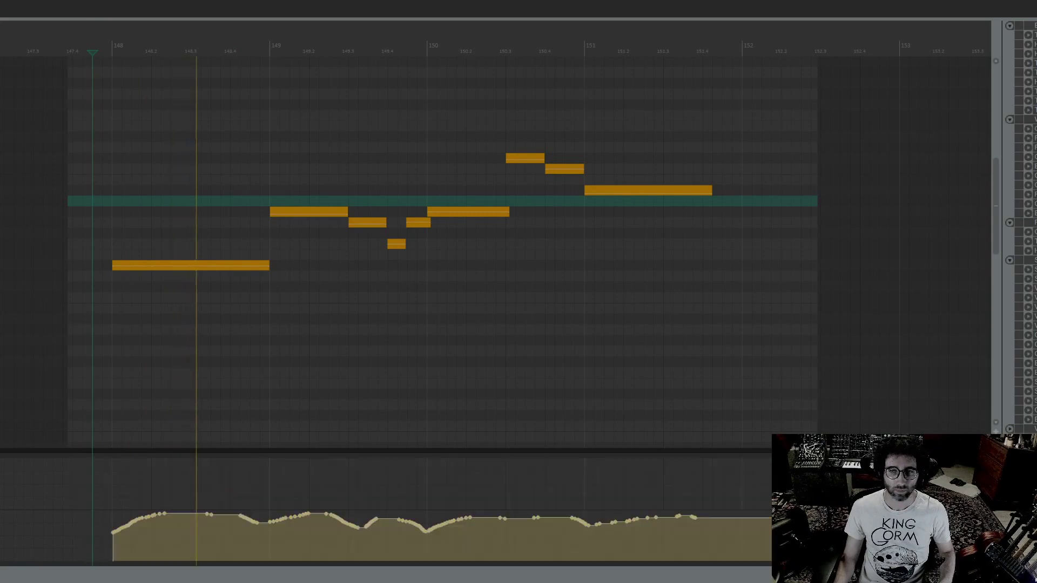
pyautogui.press('space')
pyautogui.moveTo(731, 513); pyautogui.dragTo(731, 524)
pyautogui.press('space')
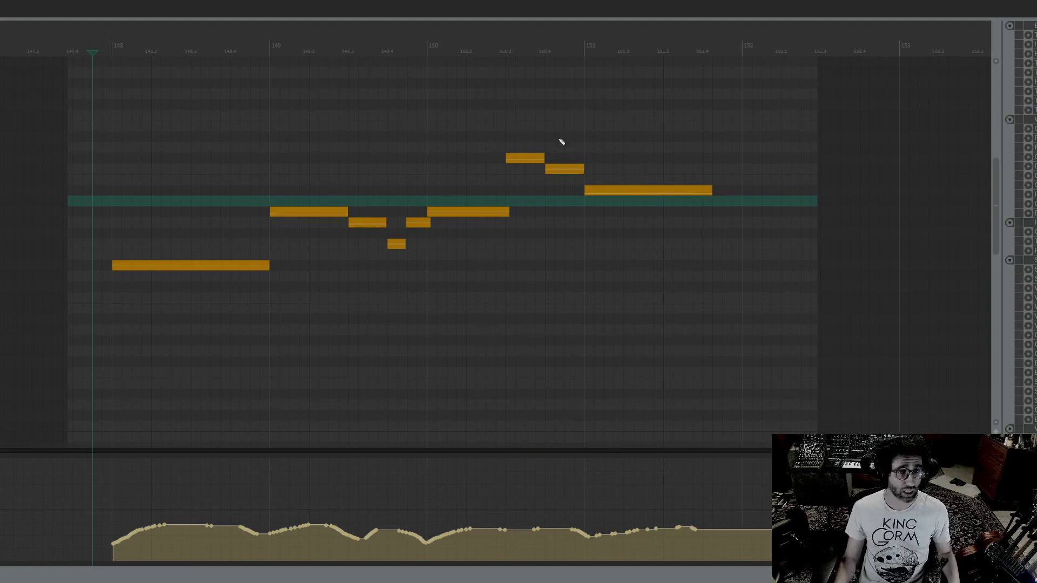
pyautogui.press('Escape')
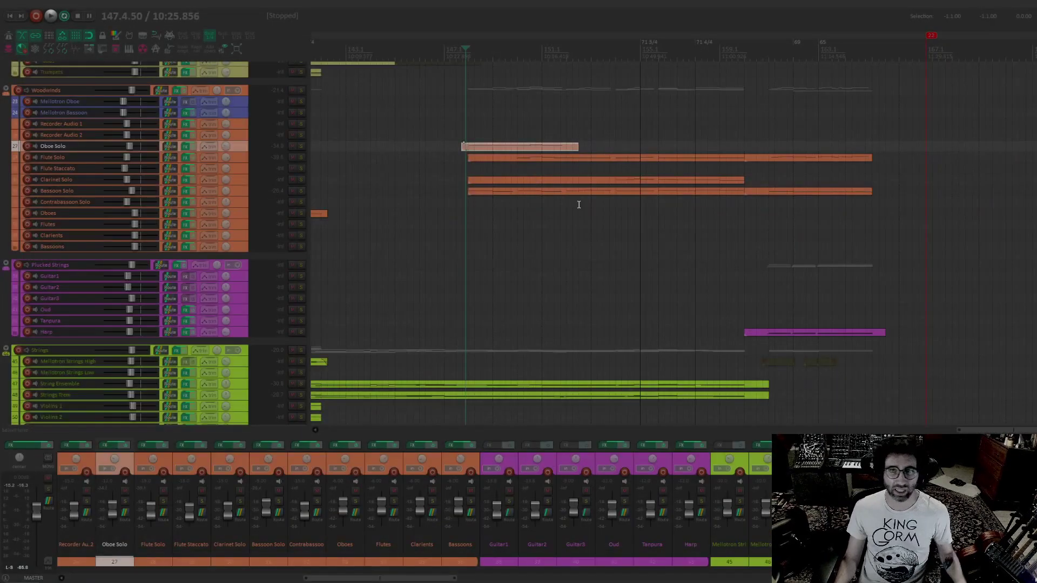
# Delete the recorded Oboe Solo item and play the arrangement from bar 155
pyautogui.press('Delete')
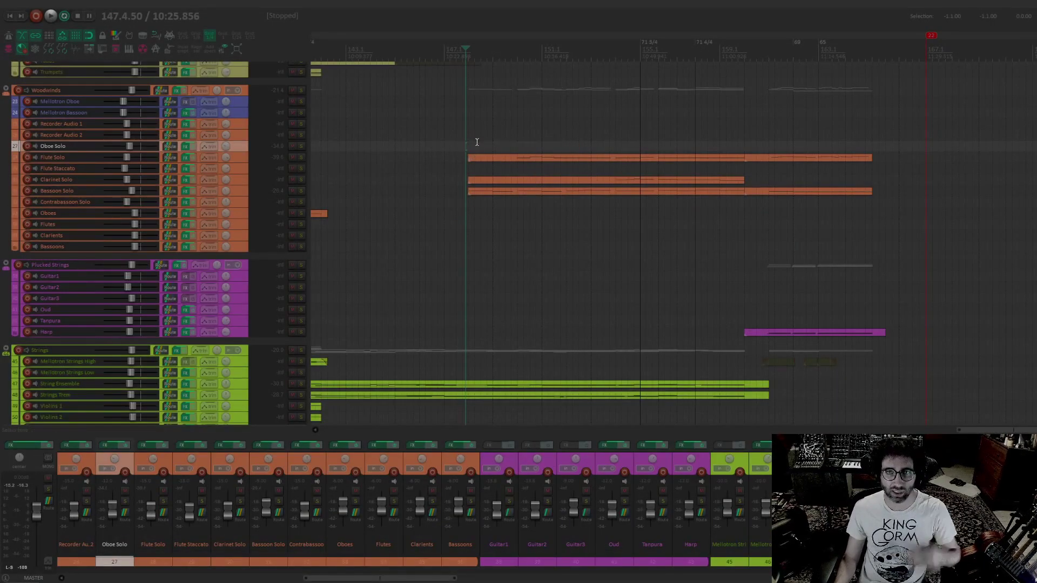
pyautogui.click(577, 132)
pyautogui.press('space')
pyautogui.click(640, 95)
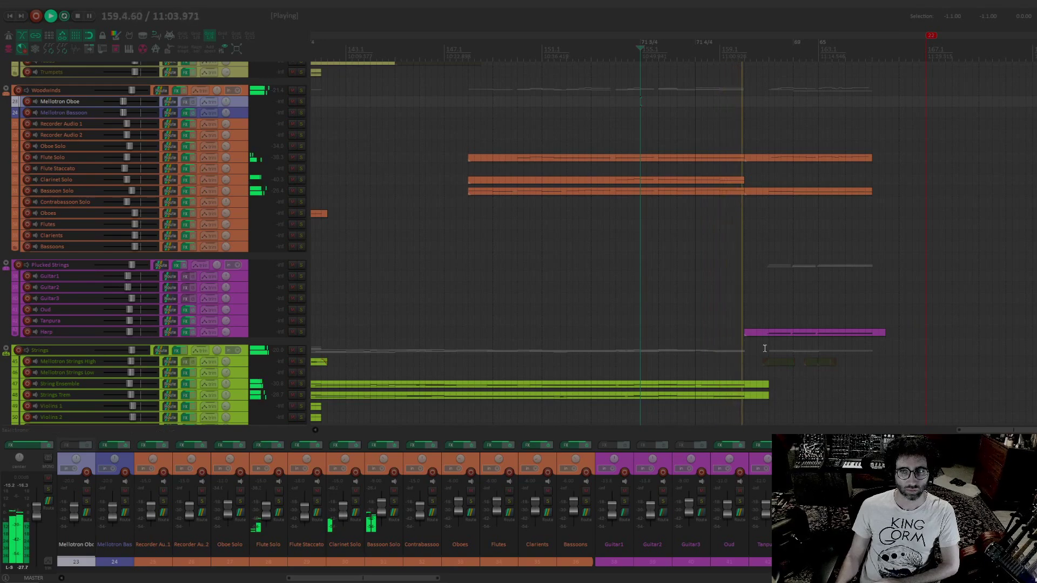
# Examine the Strings, Hybrid, Synths and Sound Design tracks during playback around bars 159 to 165
pyautogui.scroll(-5, 686, 264)
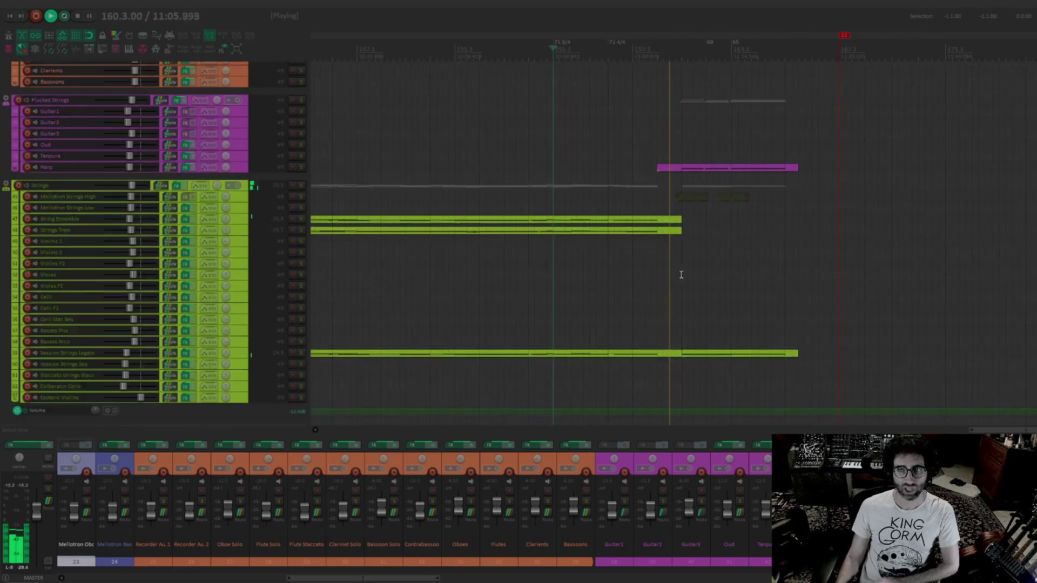
pyautogui.scroll(-3, 684, 281)
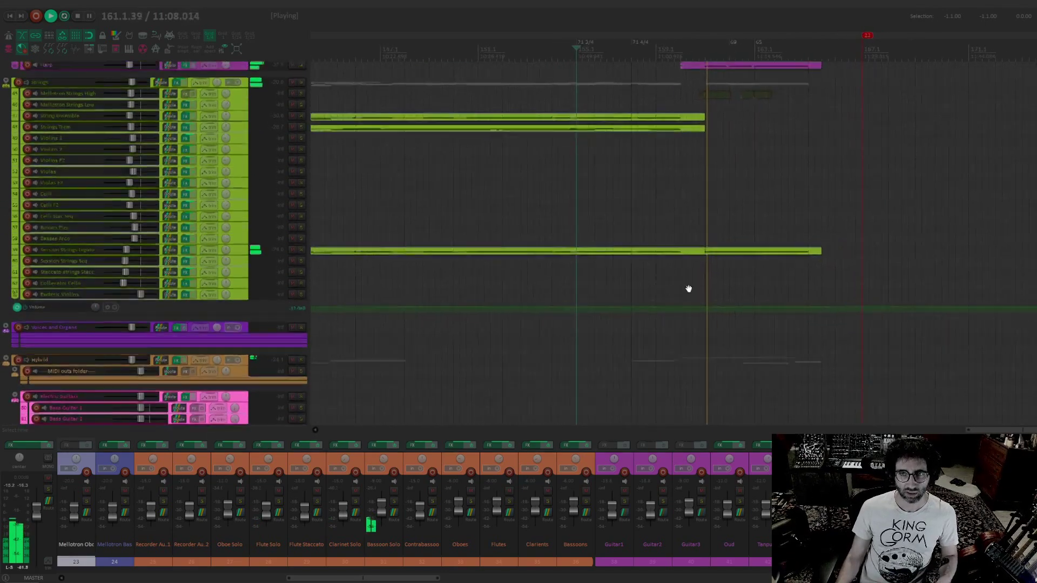
pyautogui.scroll(1, 688, 289)
pyautogui.scroll(1, 556, 210)
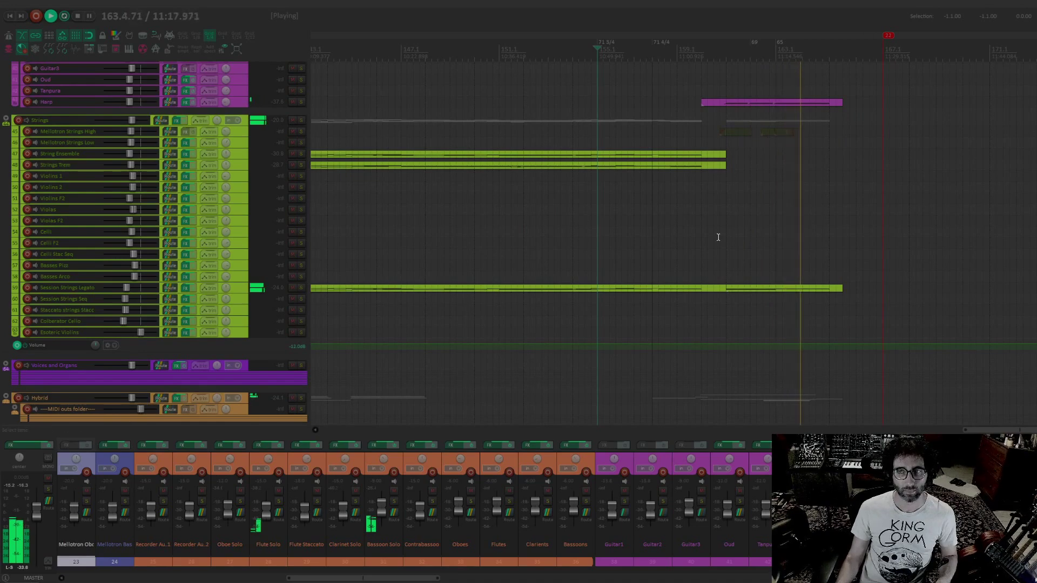
pyautogui.moveTo(678, 288); pyautogui.dragTo(773, 21)
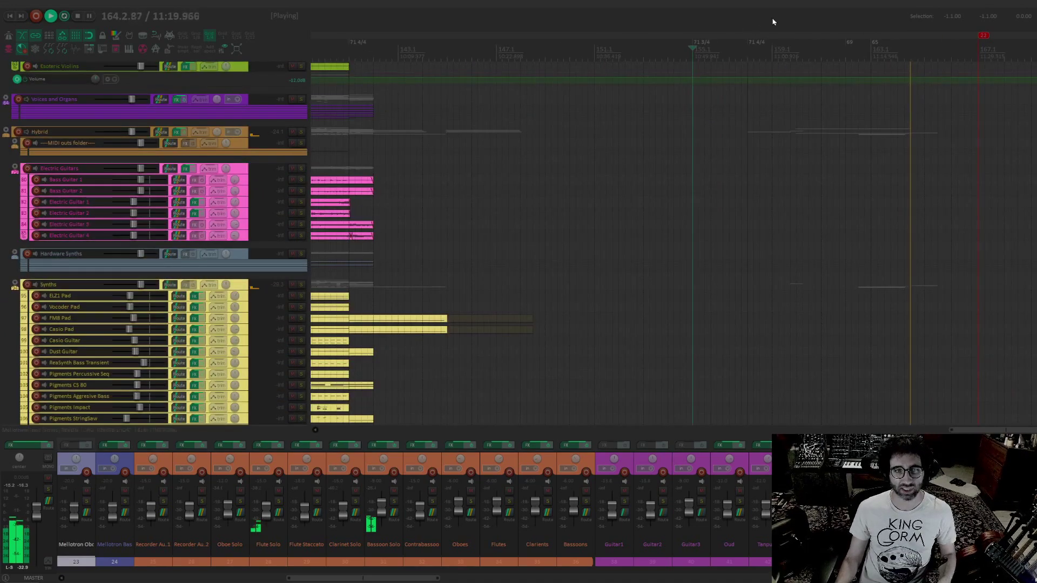
pyautogui.moveTo(720, 336); pyautogui.dragTo(629, 99)
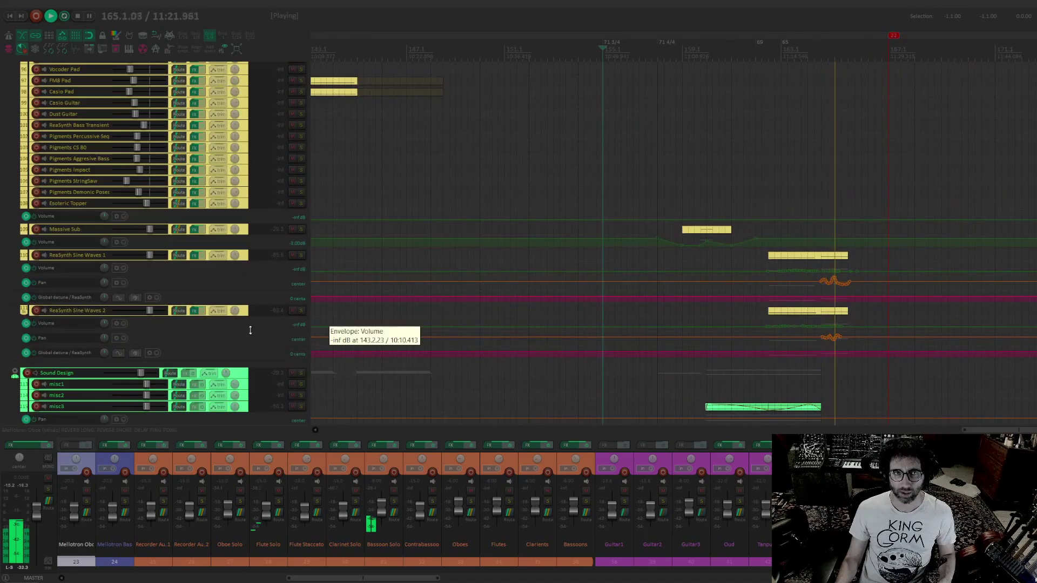
# Stop playback and place the edit cursor at 163.2.00, over the ReaSynth Sine Waves items
pyautogui.press('space')
pyautogui.moveTo(753, 179); pyautogui.dragTo(650, 99)
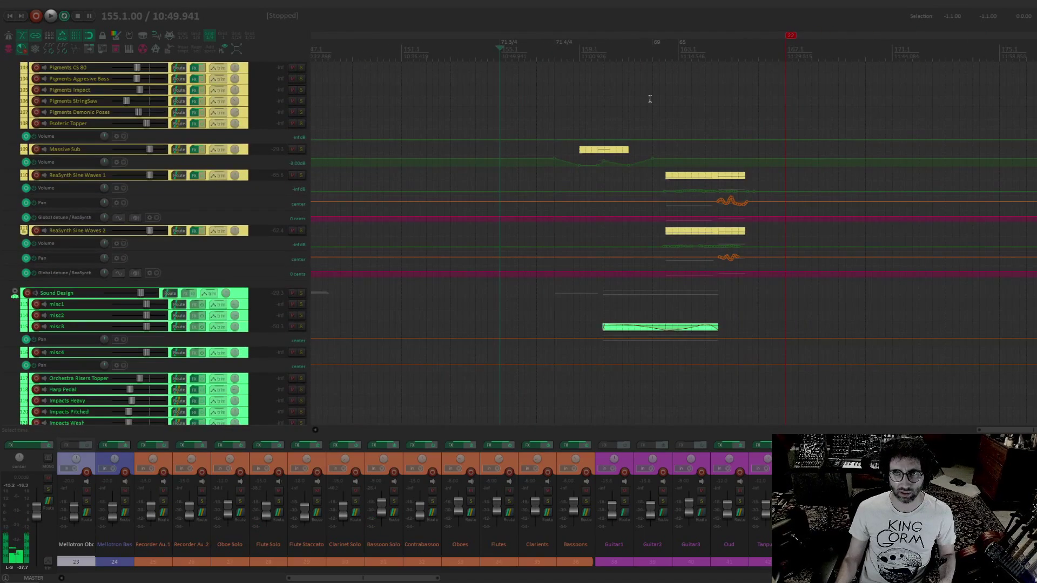
pyautogui.click(663, 47)
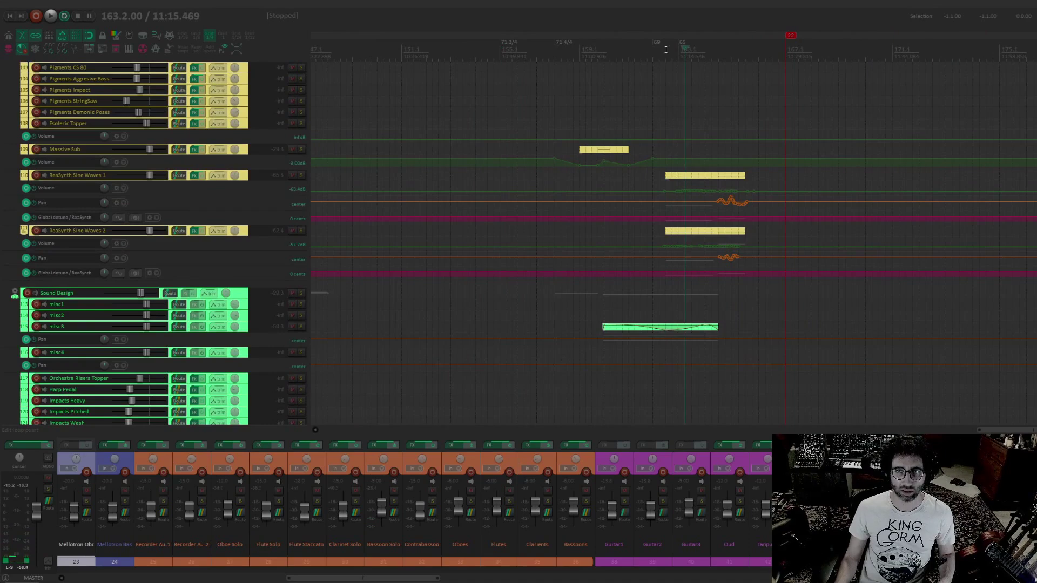
# Solo ReaSynth Sine Waves 1 and 2, audition them together from 162.3.00, and clear both solos
pyautogui.click(301, 177)
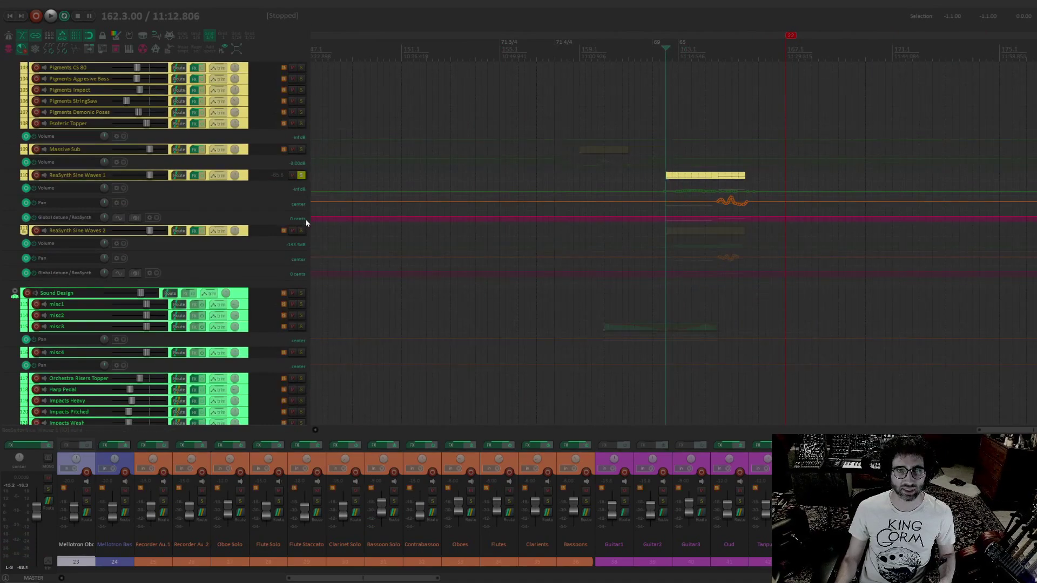
pyautogui.click(301, 230)
pyautogui.press('space')
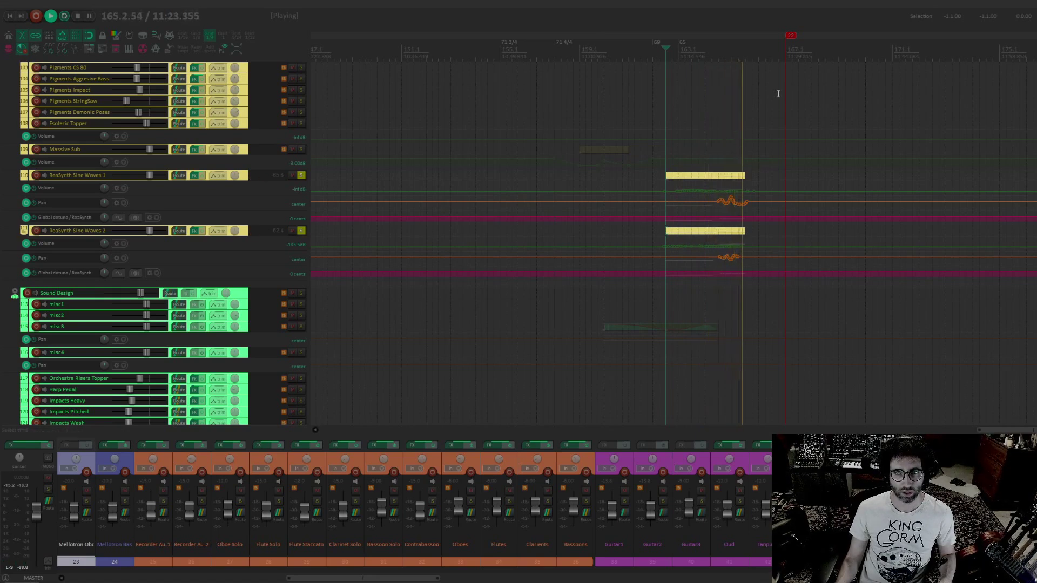
pyautogui.press('space')
pyautogui.click(302, 232)
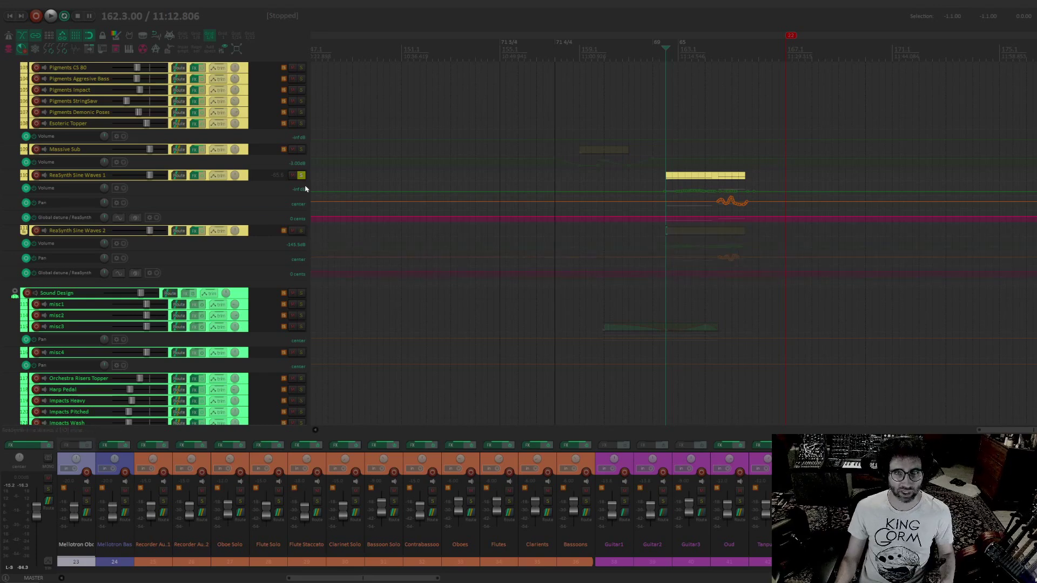
pyautogui.click(302, 176)
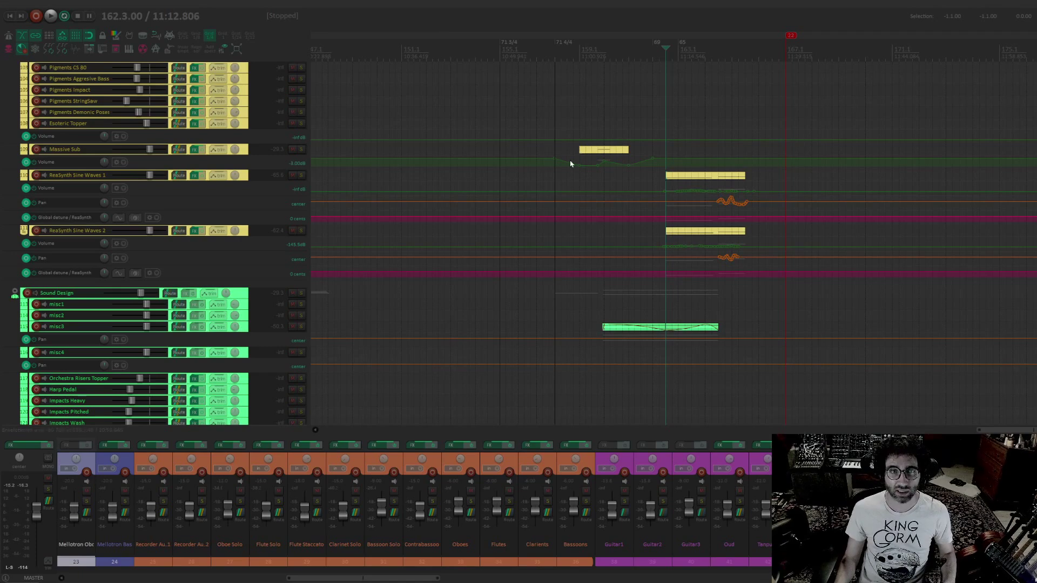
# Examine the Synths, Hardware Synths and Electric Guitars tracks across the earlier dense section between markers 17 and 22
pyautogui.scroll(-5, 576, 189)
pyautogui.moveTo(599, 117); pyautogui.dragTo(677, 165)
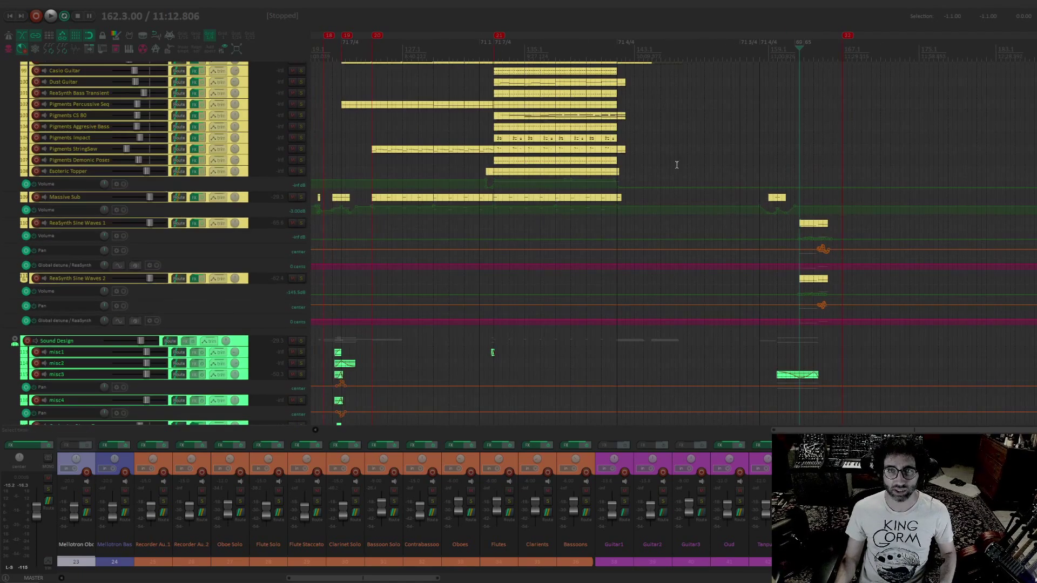
pyautogui.moveTo(526, 220); pyautogui.dragTo(593, 264)
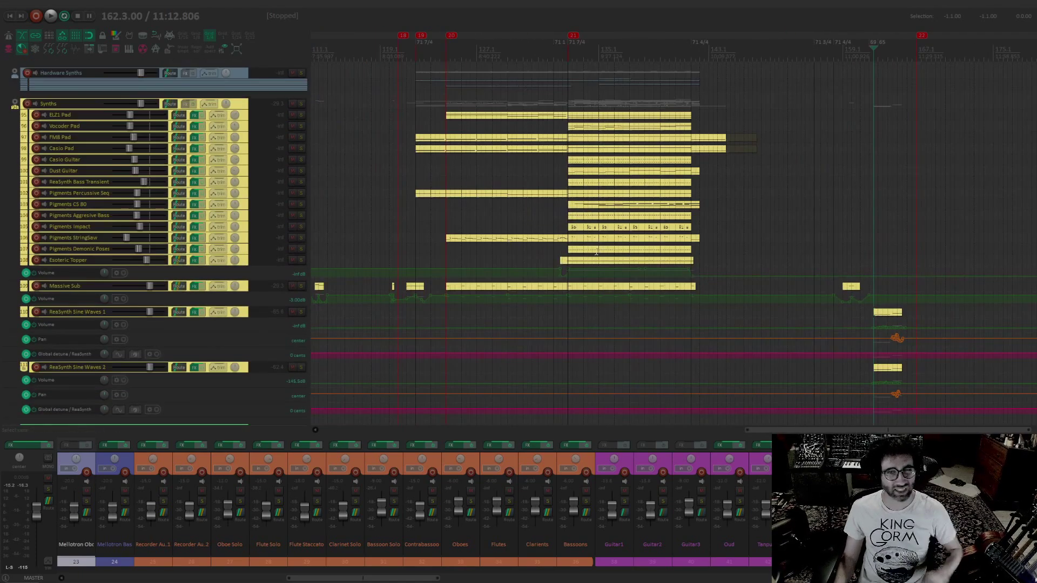
pyautogui.moveTo(419, 265); pyautogui.dragTo(521, 288)
pyautogui.moveTo(636, 154); pyautogui.dragTo(711, 273)
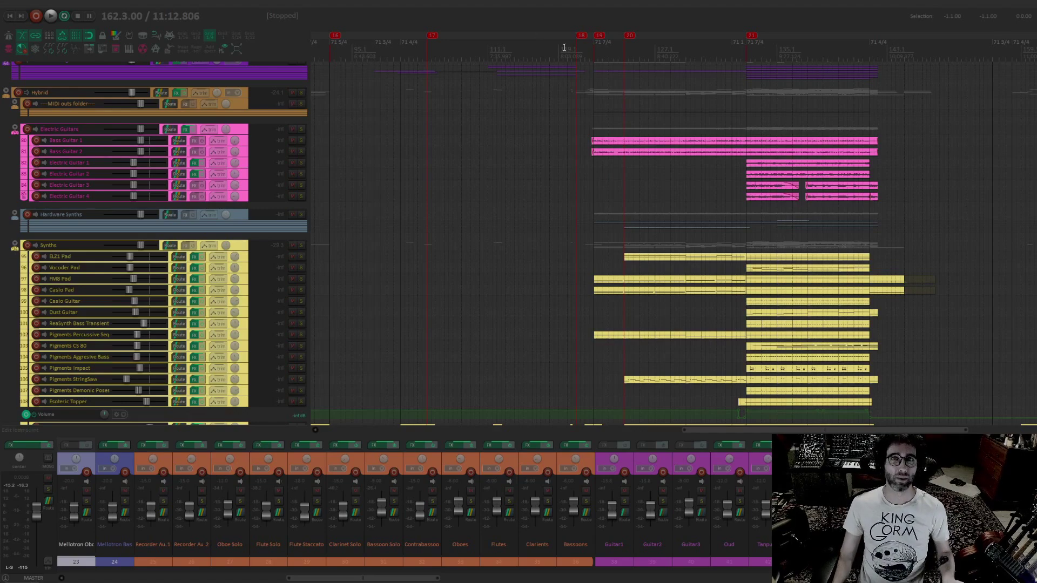
pyautogui.moveTo(471, 175); pyautogui.dragTo(524, 116)
pyautogui.moveTo(547, 169); pyautogui.dragTo(473, 82)
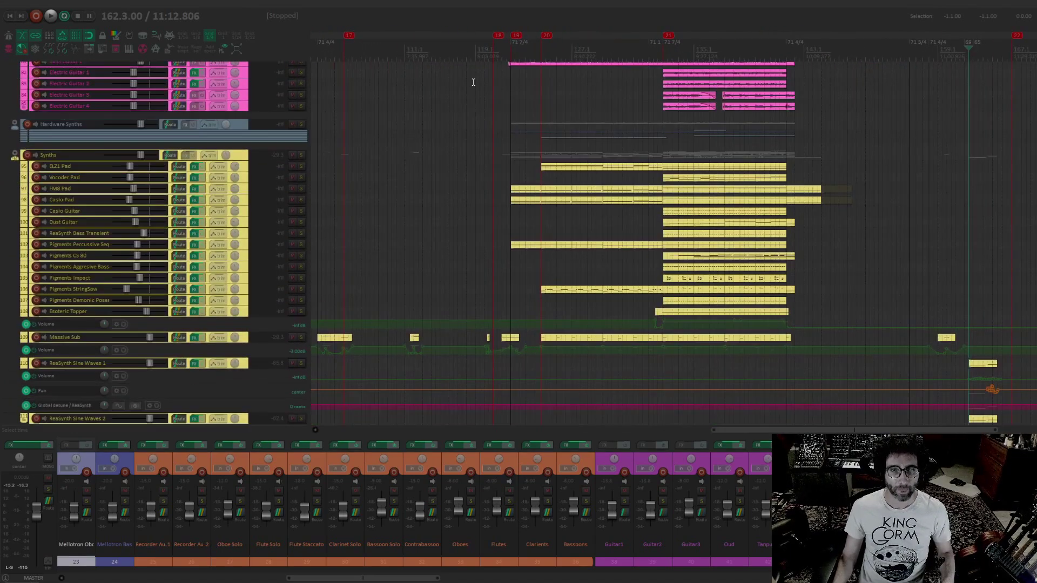
pyautogui.moveTo(489, 162); pyautogui.dragTo(516, 204)
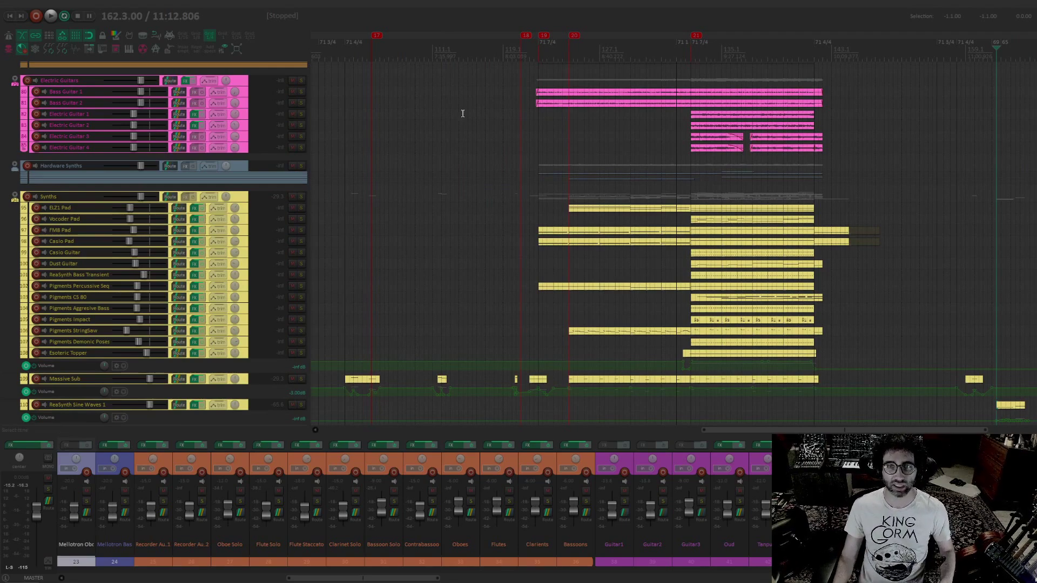
pyautogui.moveTo(572, 215); pyautogui.dragTo(521, 145)
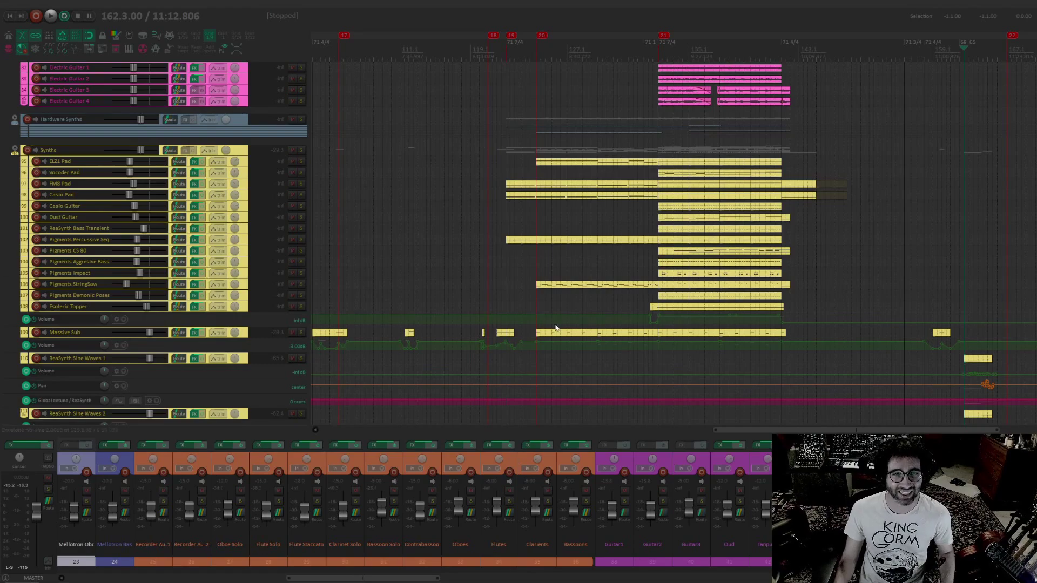
pyautogui.scroll(-5, 556, 328)
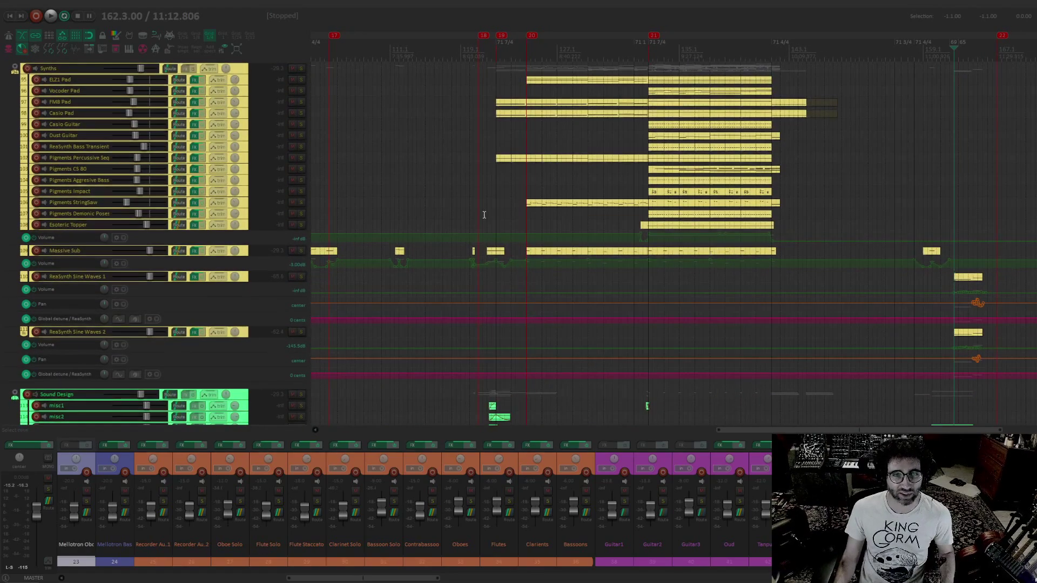
pyautogui.moveTo(482, 125); pyautogui.dragTo(454, 175)
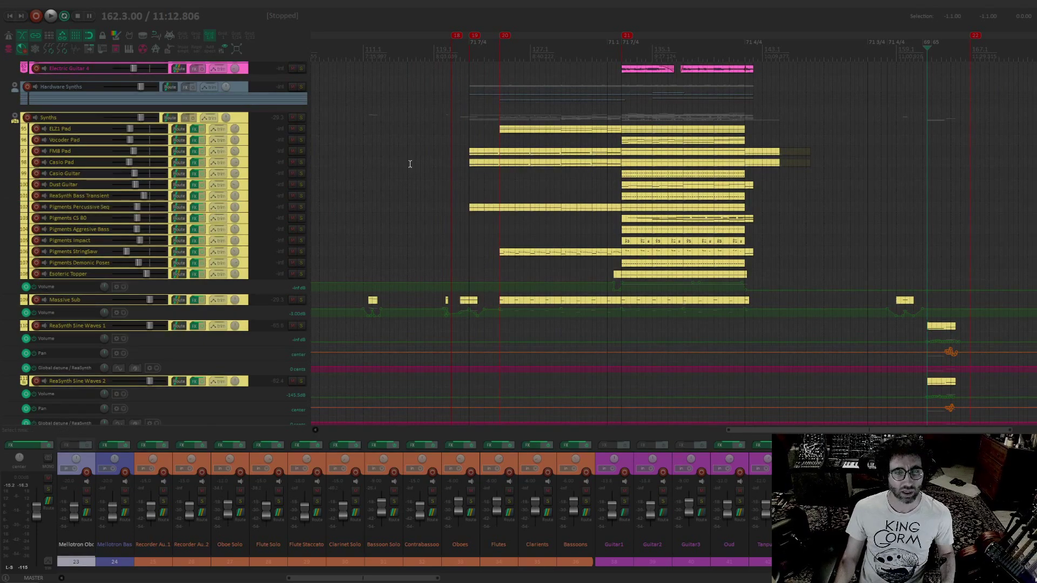
pyautogui.moveTo(554, 205); pyautogui.dragTo(573, 295)
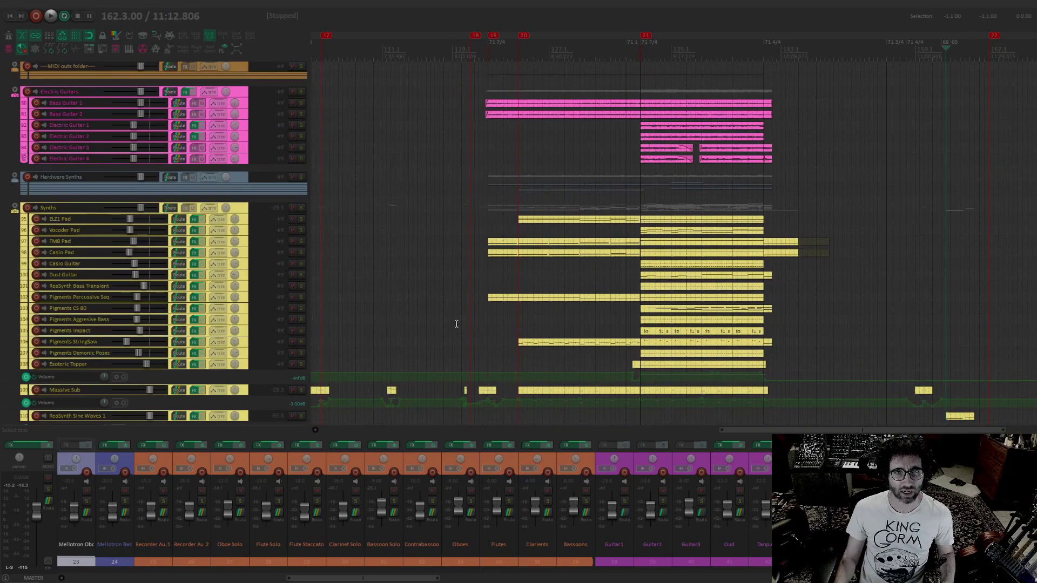
# Expand the Hardware Synths folder to show its tracks, and briefly open and re-collapse the MIDI outs folder
pyautogui.moveTo(456, 324); pyautogui.dragTo(469, 344)
pyautogui.click(16, 197)
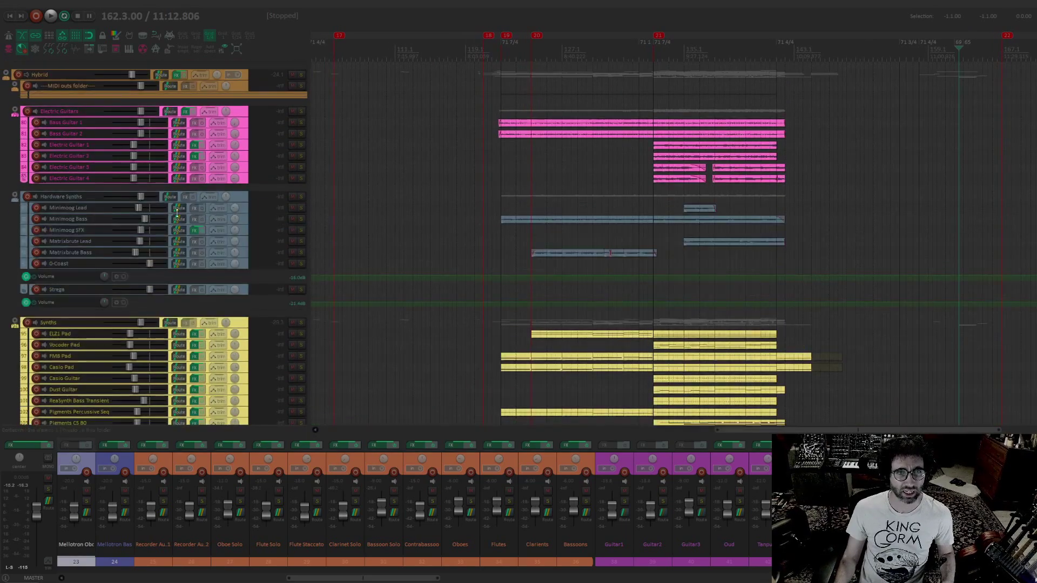
pyautogui.scroll(3, 32, 178)
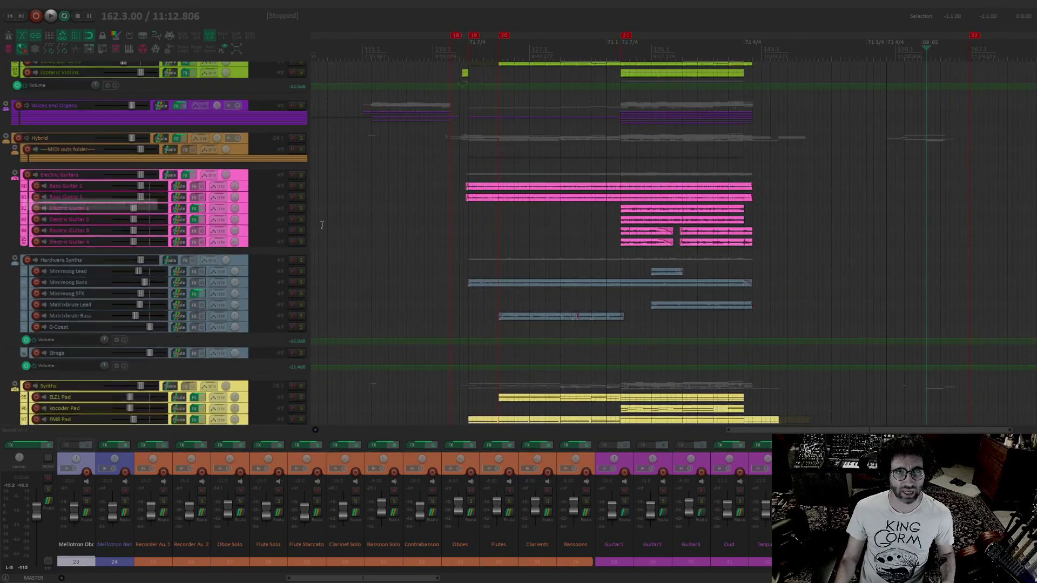
pyautogui.click(15, 150)
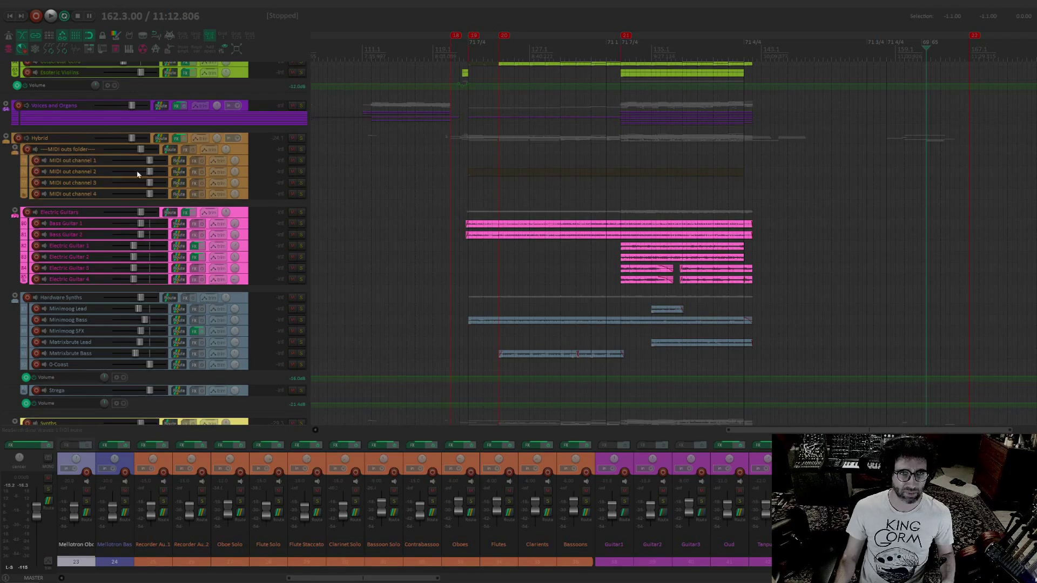
pyautogui.click(16, 148)
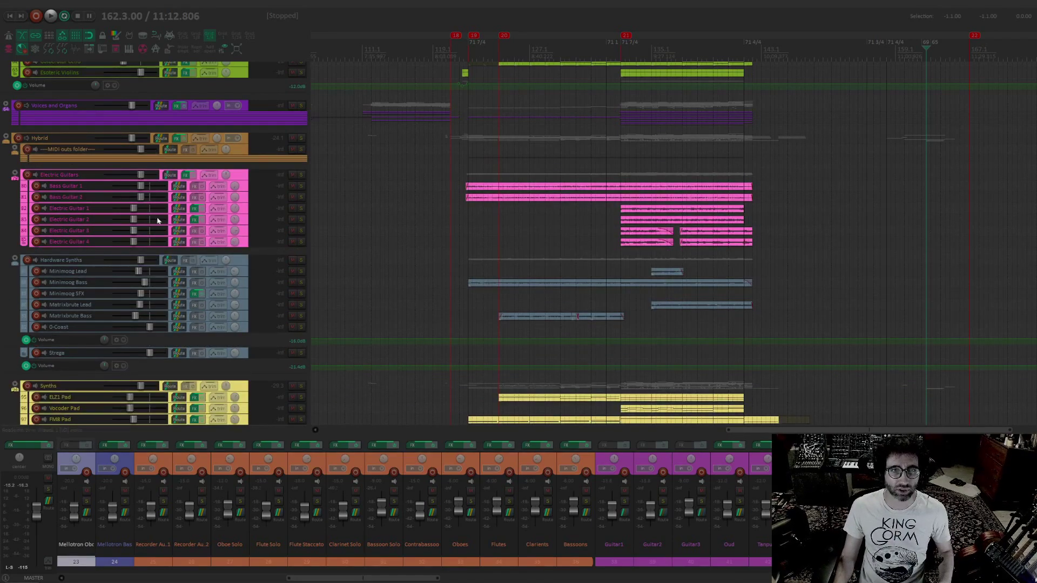
# Solo the Minimoog Bass track and start playback just ahead of its audio item, near marker 19
pyautogui.scroll(-1, 402, 298)
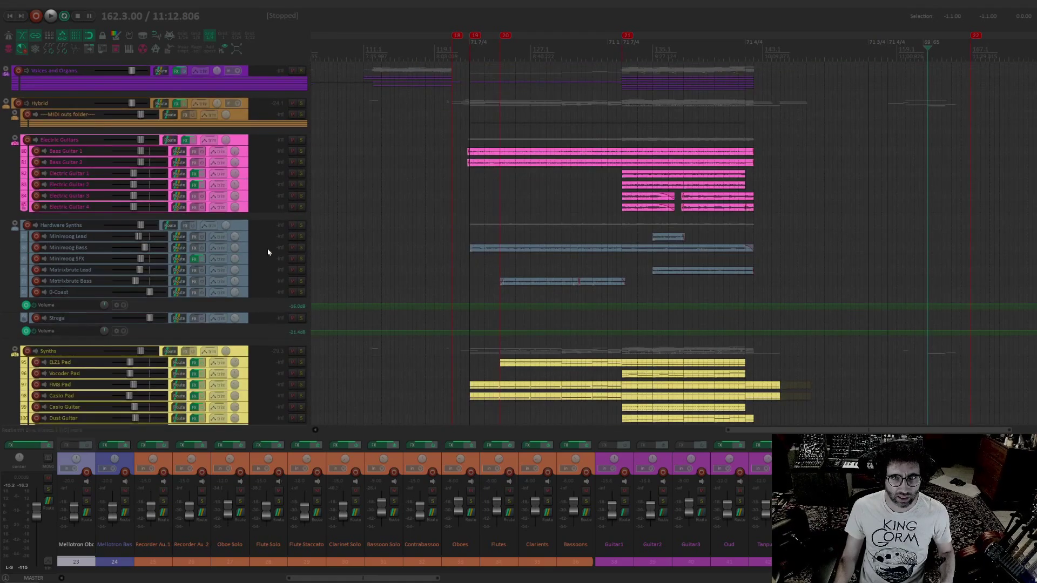
pyautogui.click(300, 248)
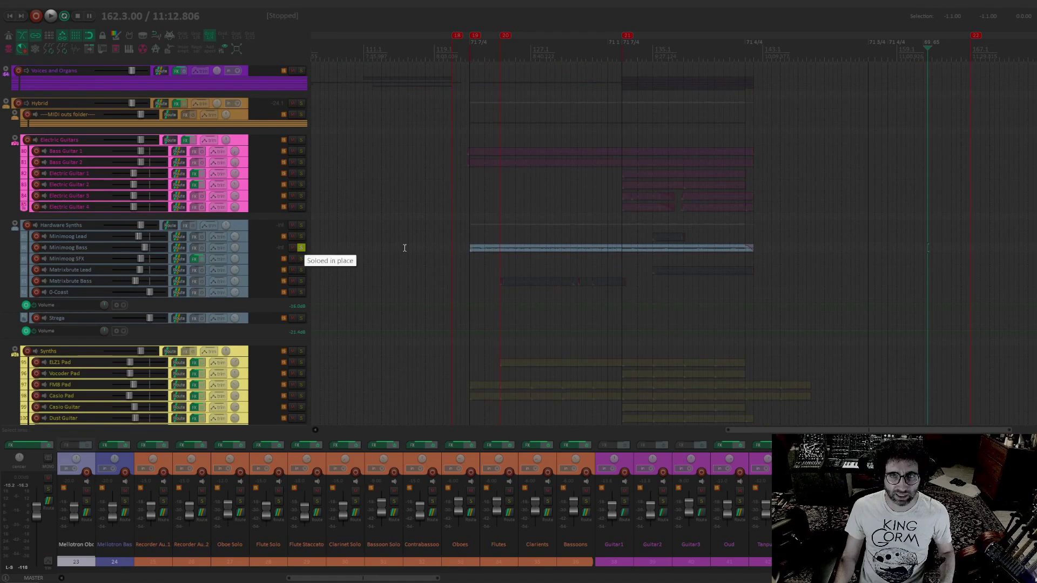
pyautogui.click(465, 234)
pyautogui.press('space')
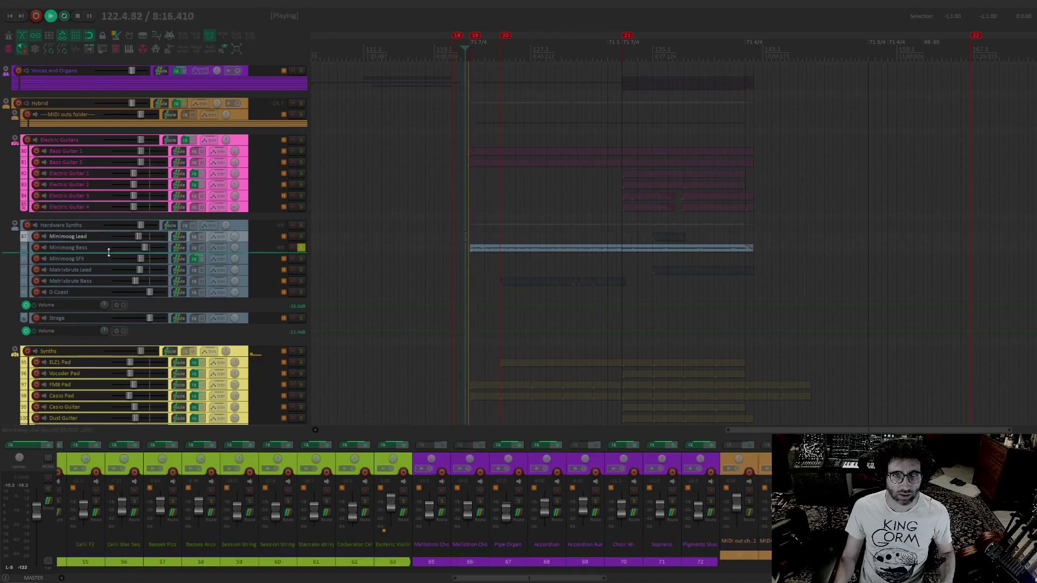
# Enlarge the Minimoog Bass track's height and zoom in on its waveform during playback
pyautogui.moveTo(108, 252); pyautogui.dragTo(103, 337)
pyautogui.scroll(3, 495, 297)
pyautogui.moveTo(454, 261); pyautogui.dragTo(389, 180)
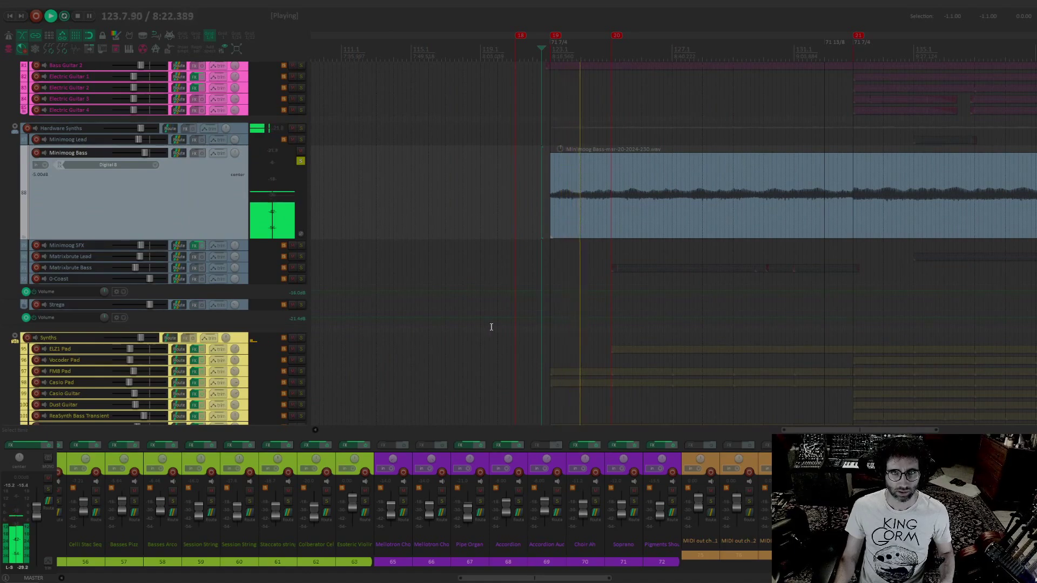
# Solo the Pigments Percussive Seq track alongside Minimoog Bass while playback continues
pyautogui.moveTo(492, 326); pyautogui.dragTo(472, 285)
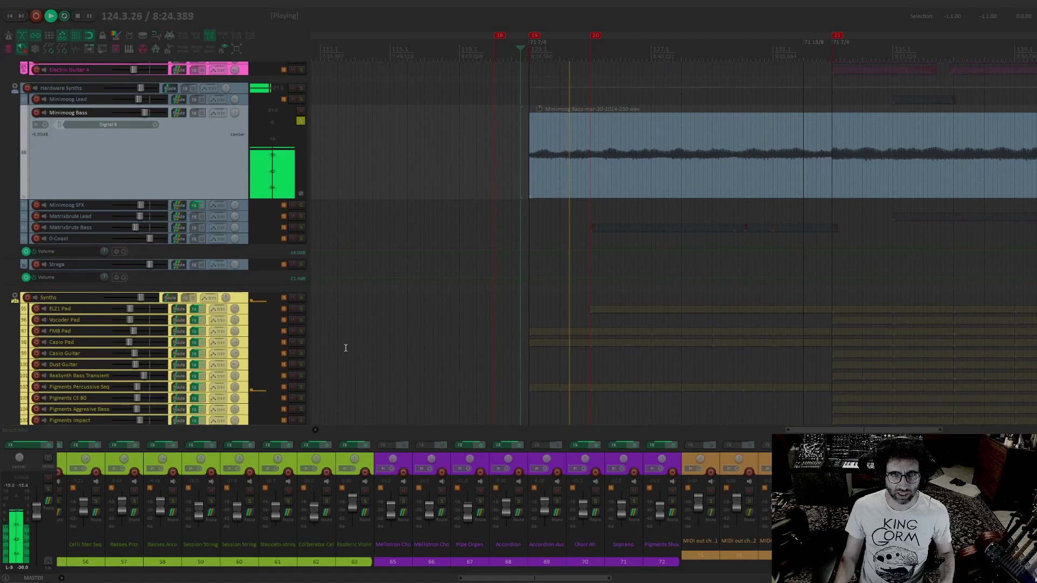
pyautogui.moveTo(463, 342); pyautogui.dragTo(461, 279)
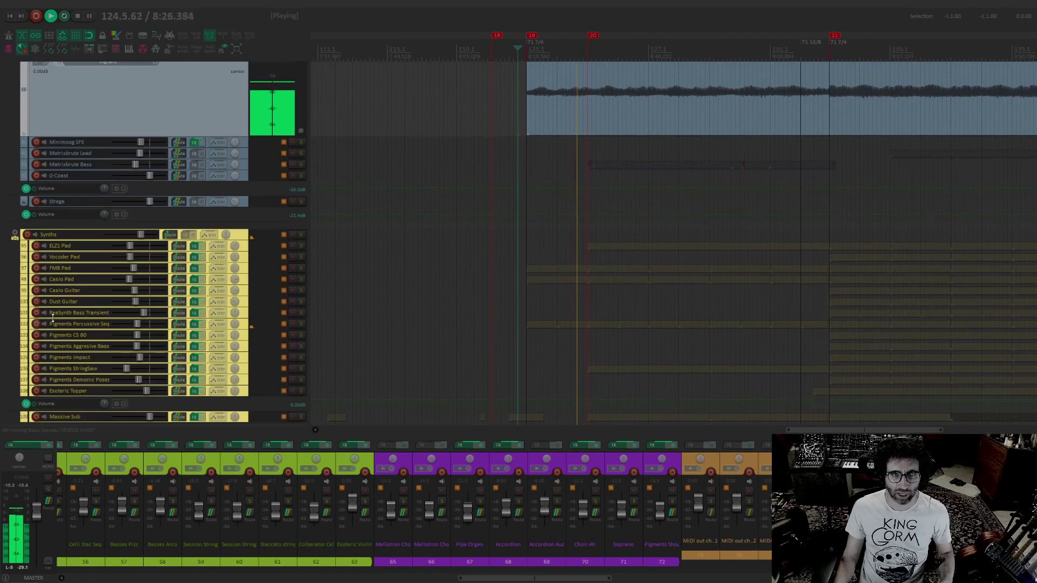
pyautogui.click(301, 324)
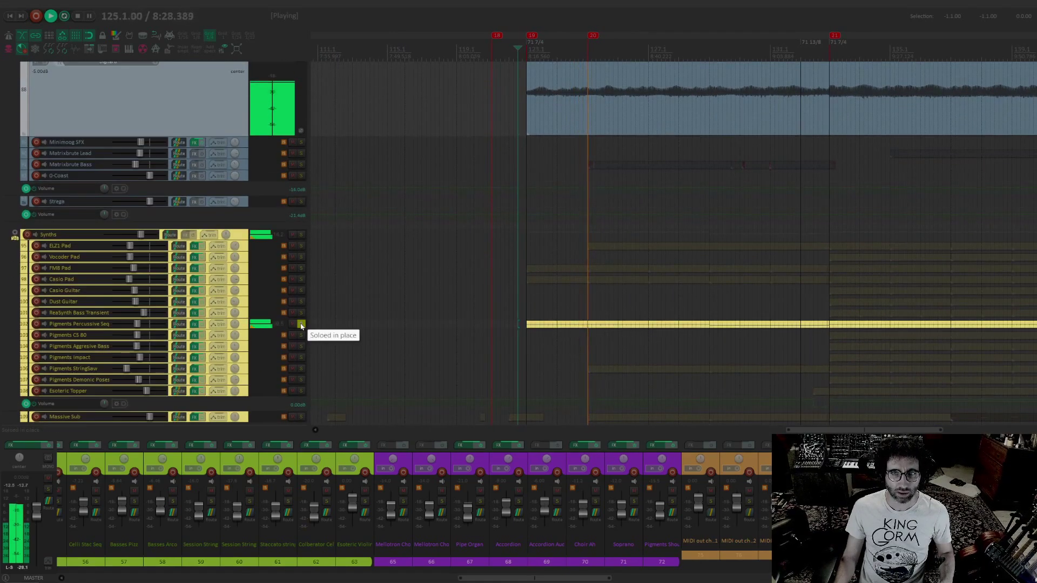
# Toggle the Minimoog Bass solo off and back on to compare it with Pigments Percussive Seq
pyautogui.scroll(3, 393, 246)
pyautogui.click(302, 166)
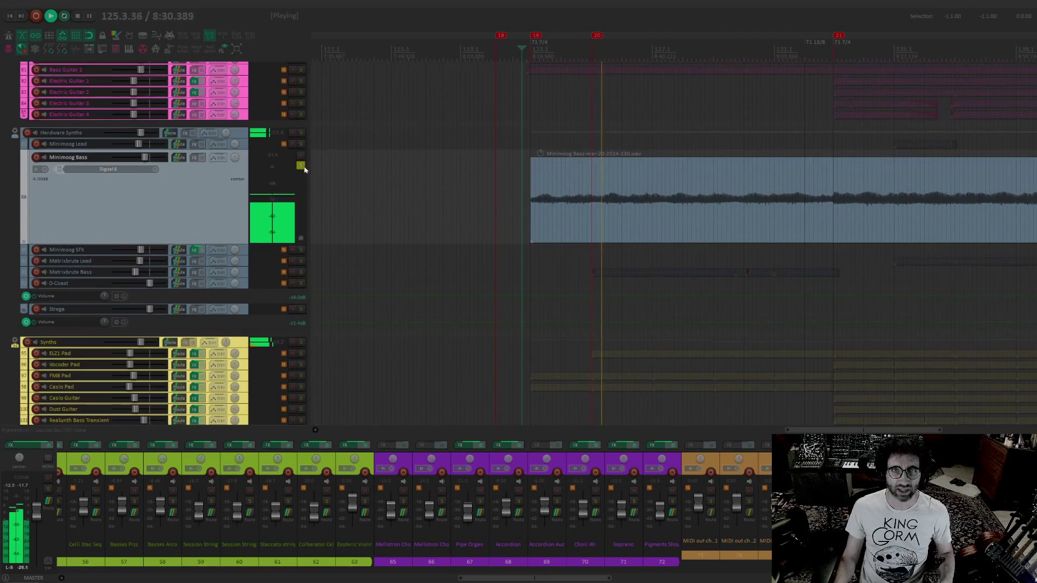
pyautogui.click(301, 166)
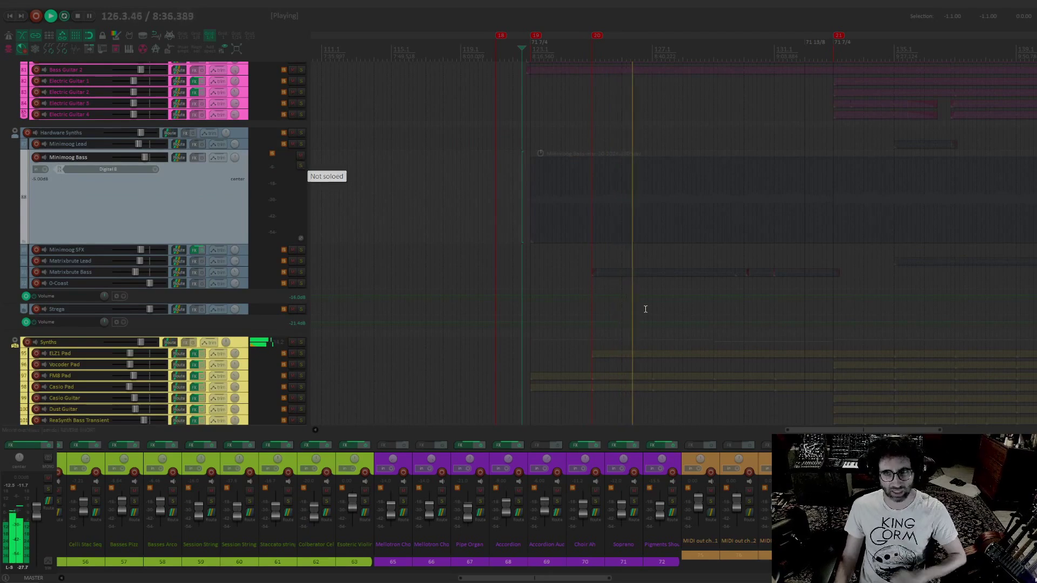
pyautogui.moveTo(645, 309)
pyautogui.mouseDown()
pyautogui.moveTo(627, 197)
pyautogui.moveTo(645, 300)
pyautogui.mouseUp()
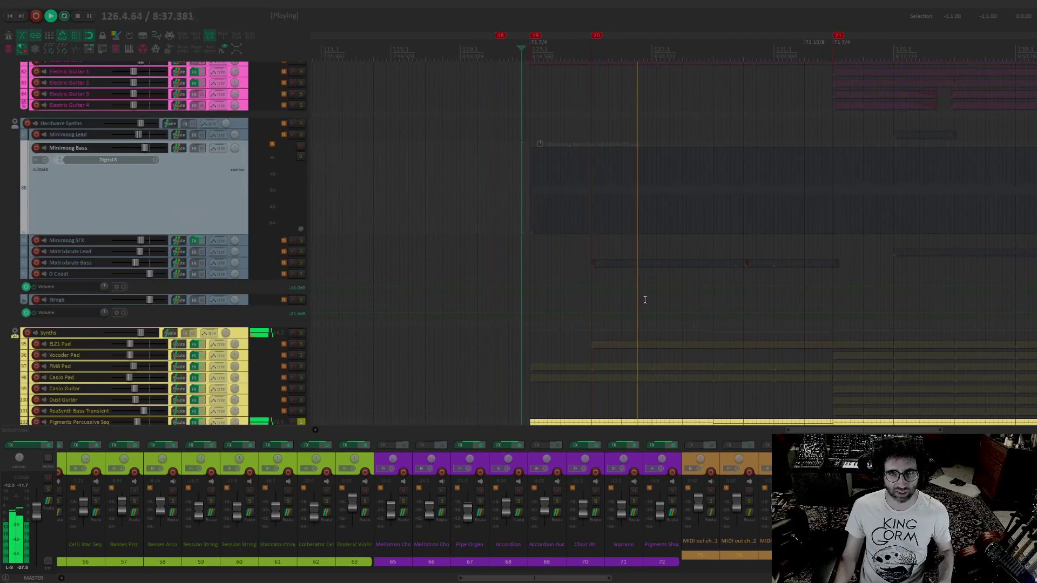
pyautogui.click(301, 157)
# Add the whole Drums folder to the soloed tracks during playback
pyautogui.scroll(-5, 454, 212)
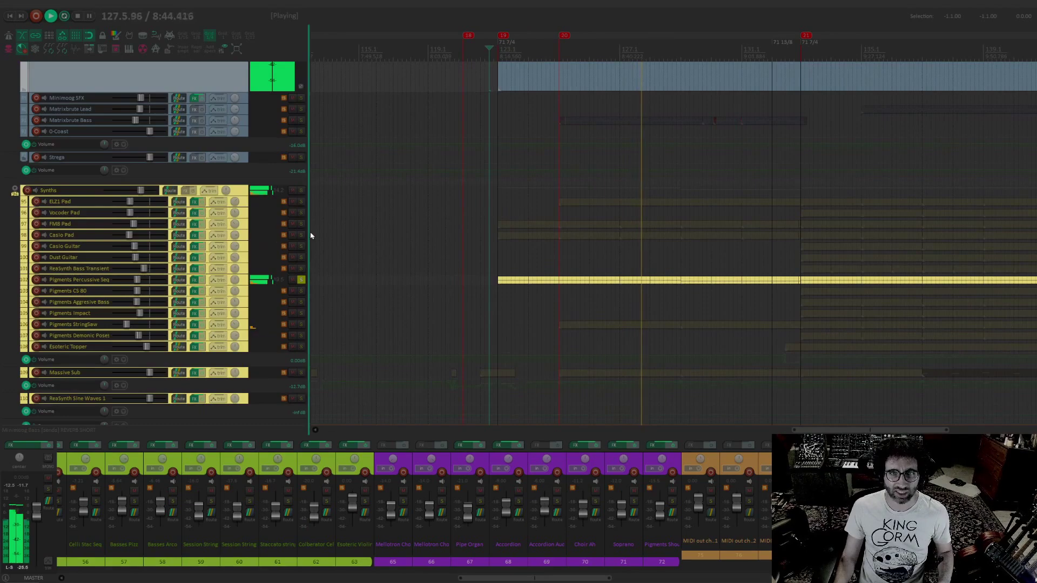
pyautogui.scroll(-2, 414, 275)
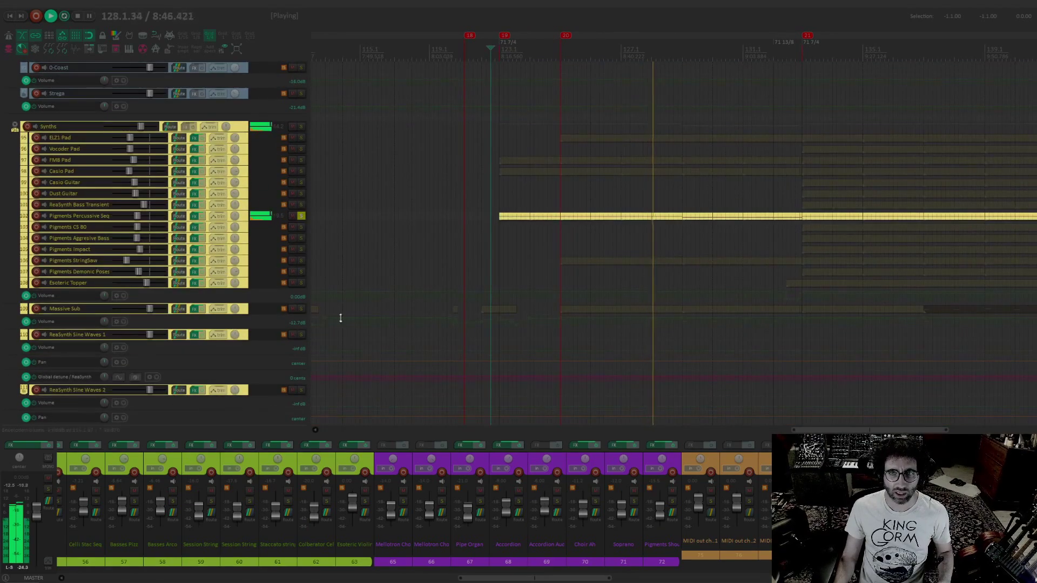
pyautogui.scroll(-7, 464, 142)
pyautogui.scroll(-10, 464, 143)
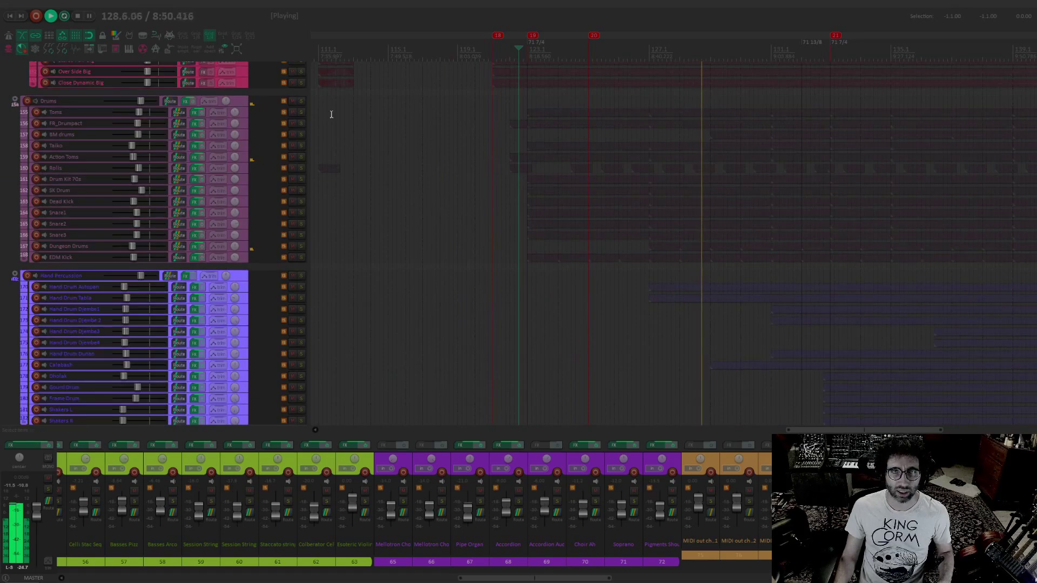
pyautogui.click(301, 102)
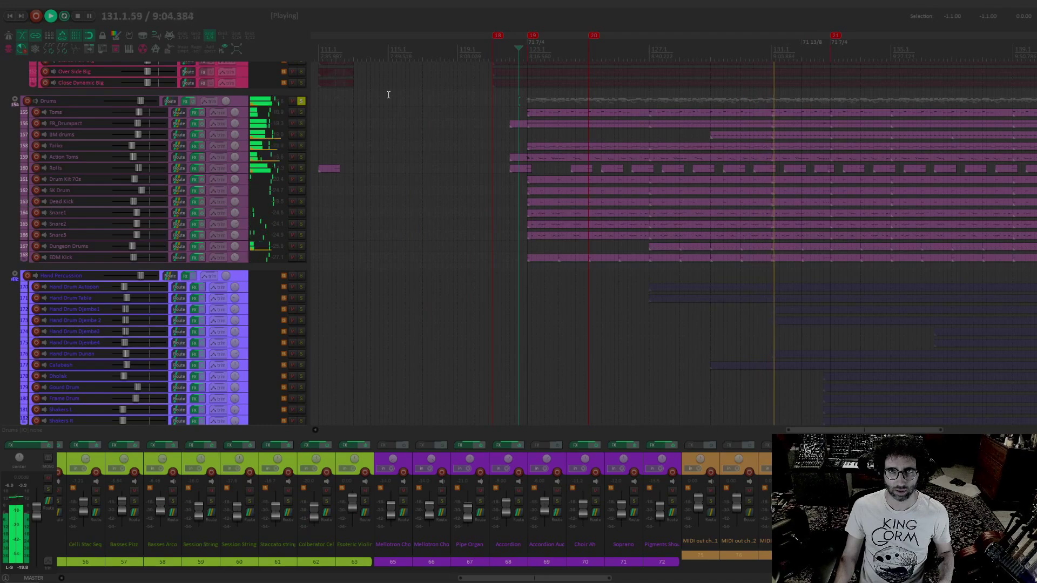
# Solo the Pigments StringSaw track in the Synths folder together with the already soloed parts
pyautogui.scroll(5, 392, 162)
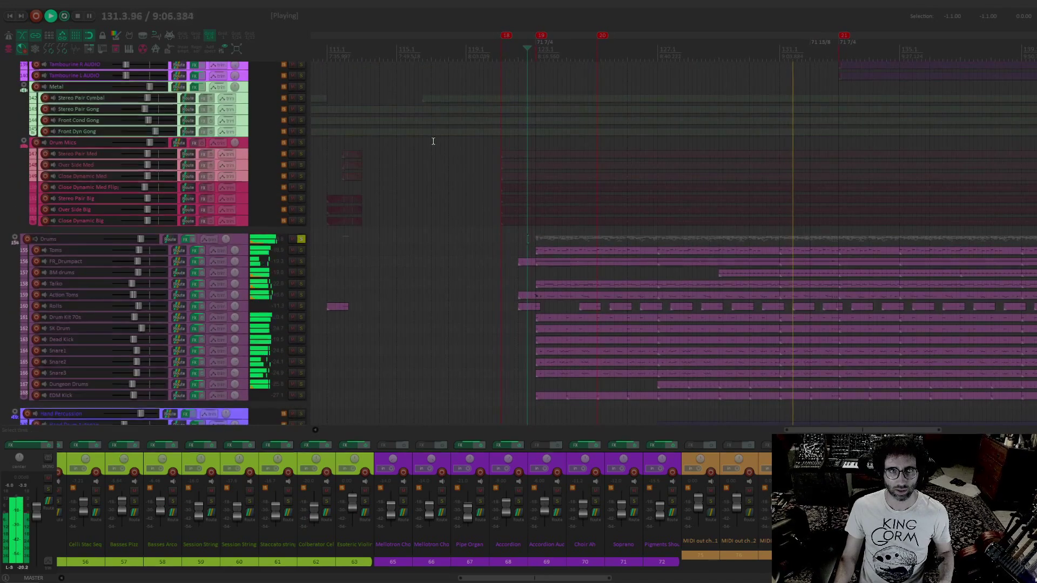
pyautogui.scroll(10, 364, 125)
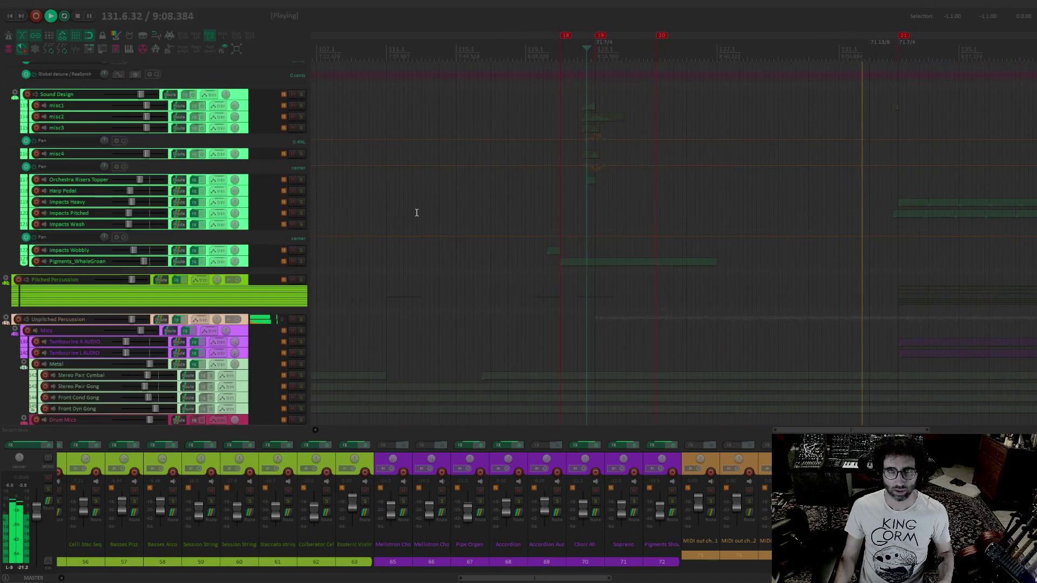
pyautogui.scroll(14, 424, 164)
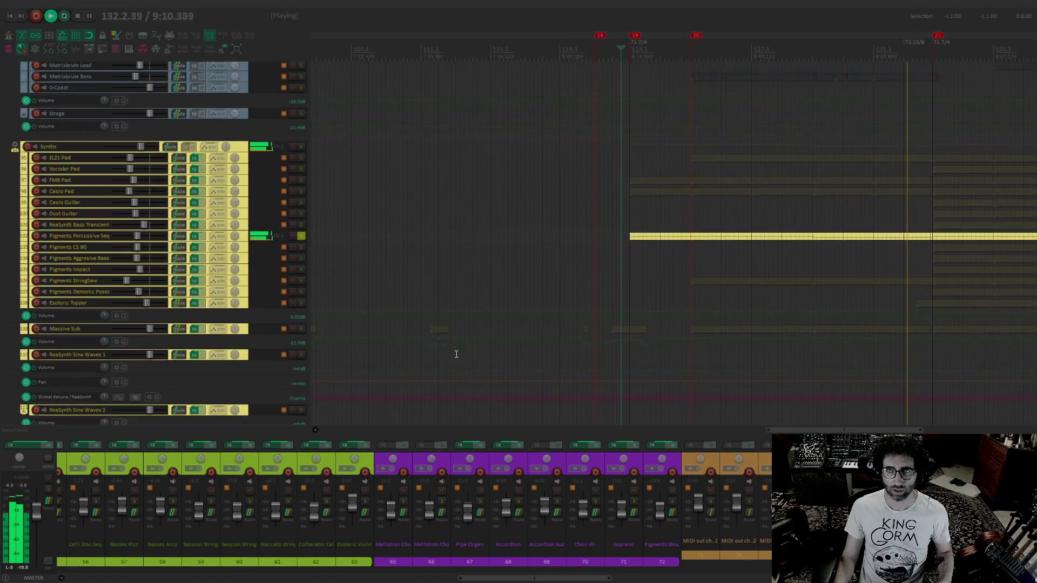
pyautogui.click(301, 285)
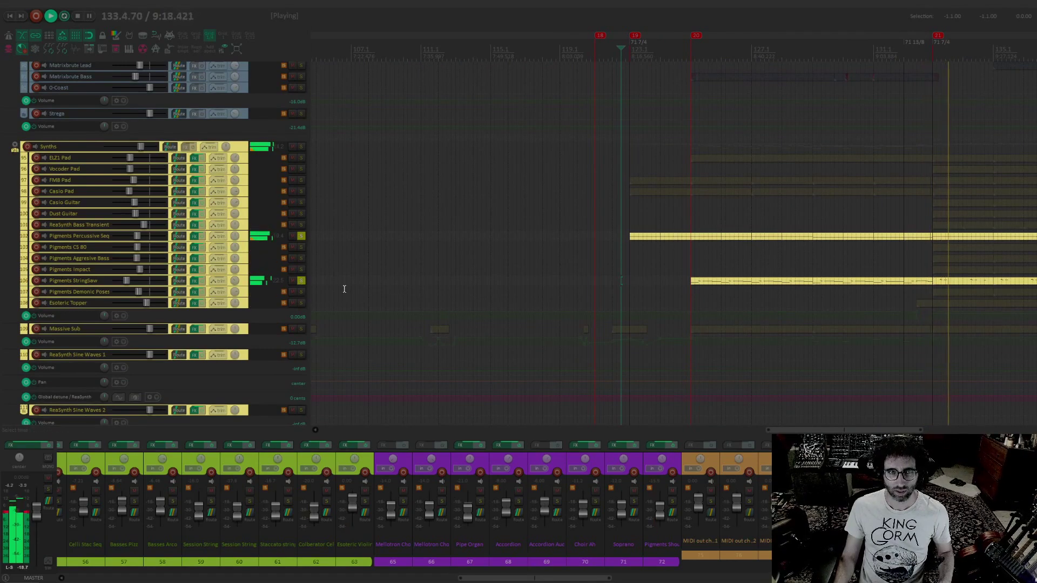
# Add the Esoteric Topper and Matrixbrute Lead tracks to the soloed parts during playback and select Matrixbrute Lead
pyautogui.click(301, 303)
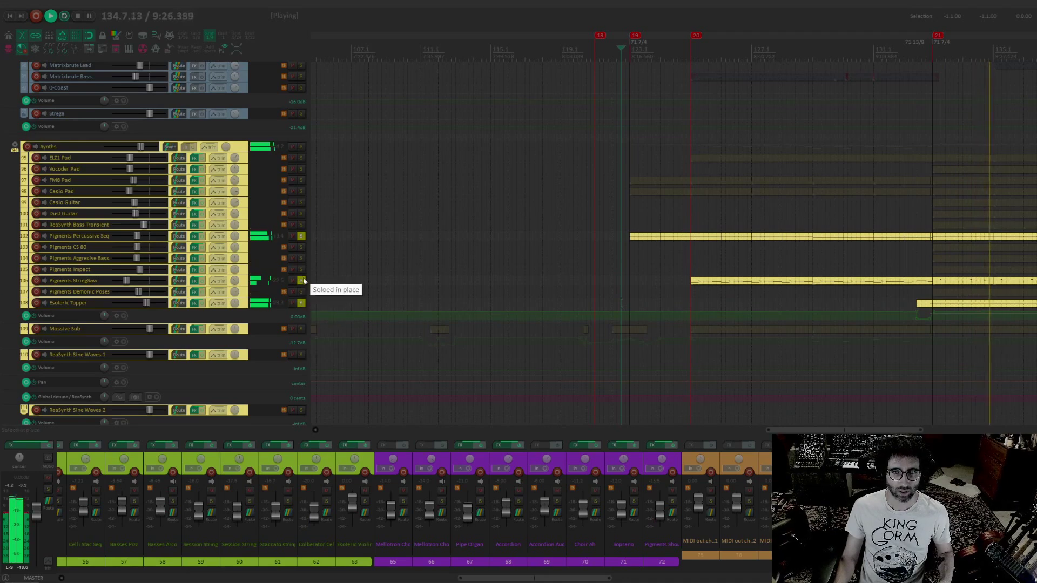
pyautogui.scroll(5, 416, 338)
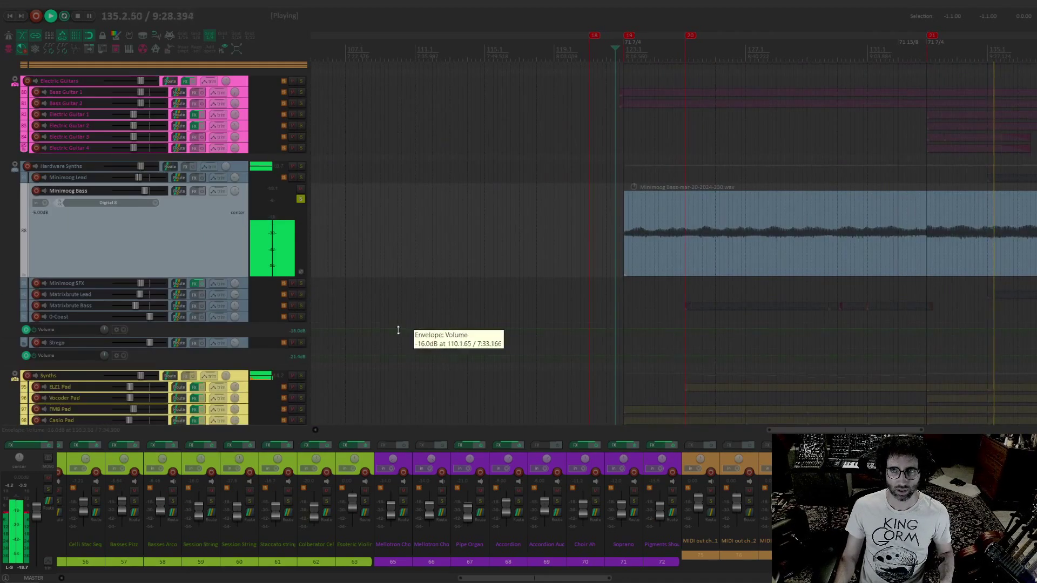
pyautogui.click(300, 297)
pyautogui.moveTo(706, 308); pyautogui.dragTo(506, 306)
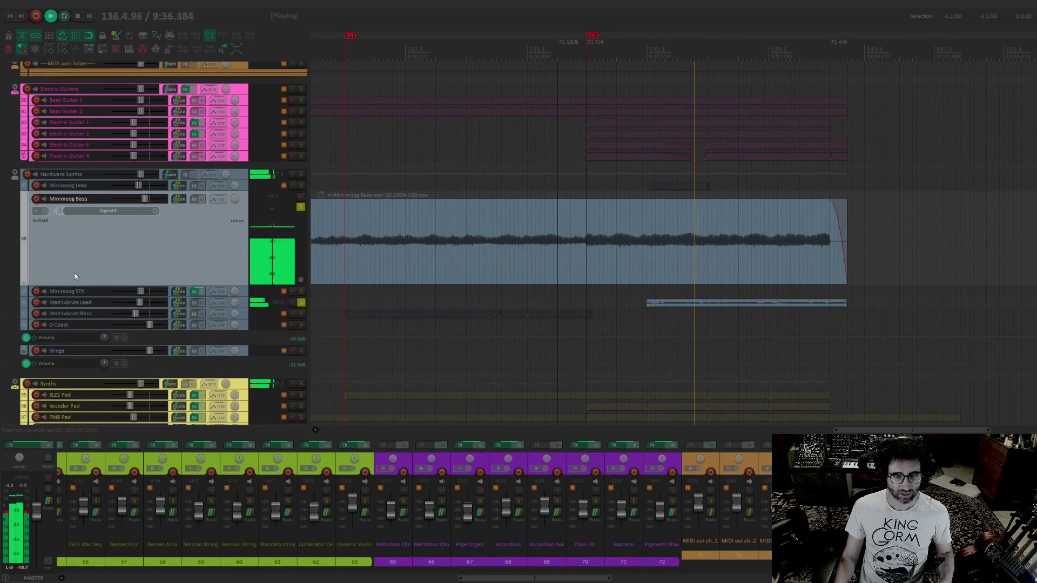
pyautogui.click(71, 304)
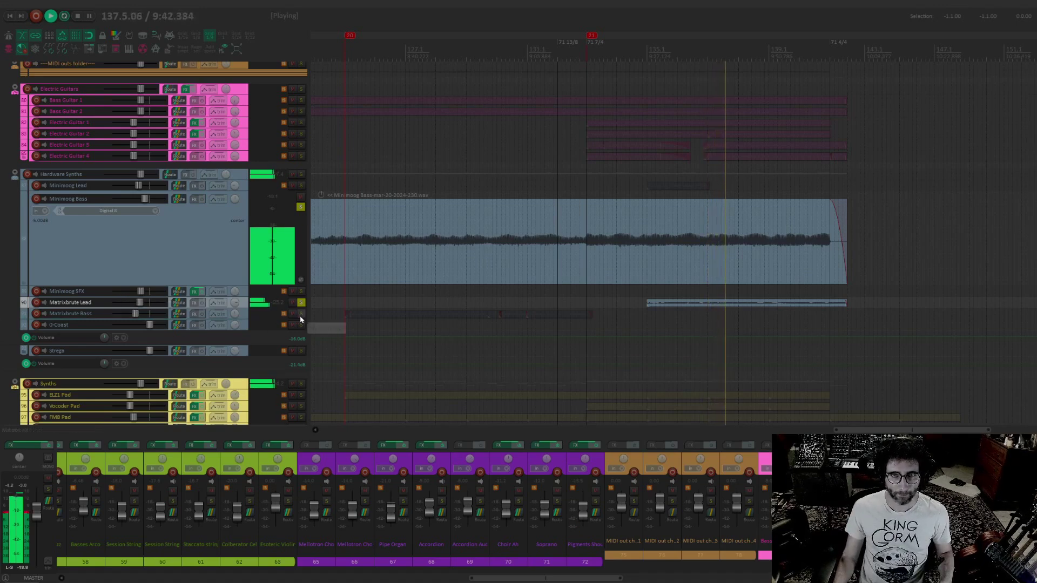
# Solo the Voices and Organs folder with the other soloed parts and replay from just before marker 21
pyautogui.scroll(3, 685, 222)
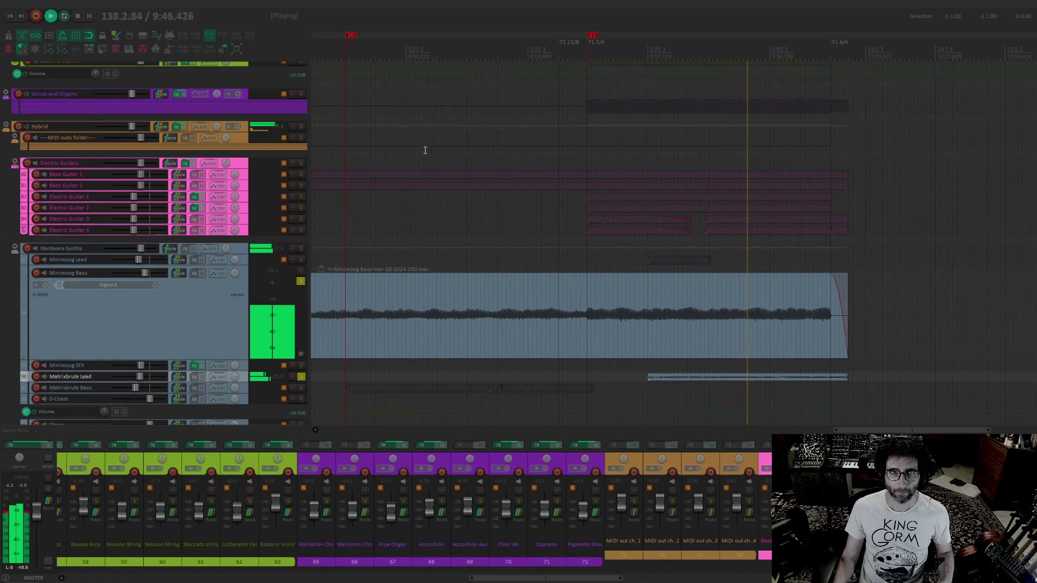
pyautogui.click(301, 94)
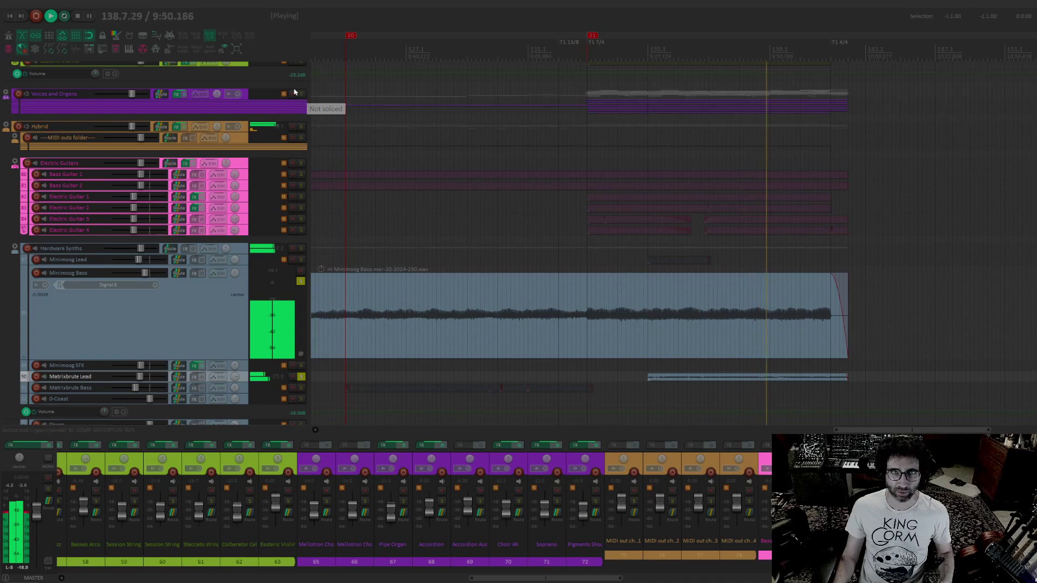
pyautogui.click(581, 52)
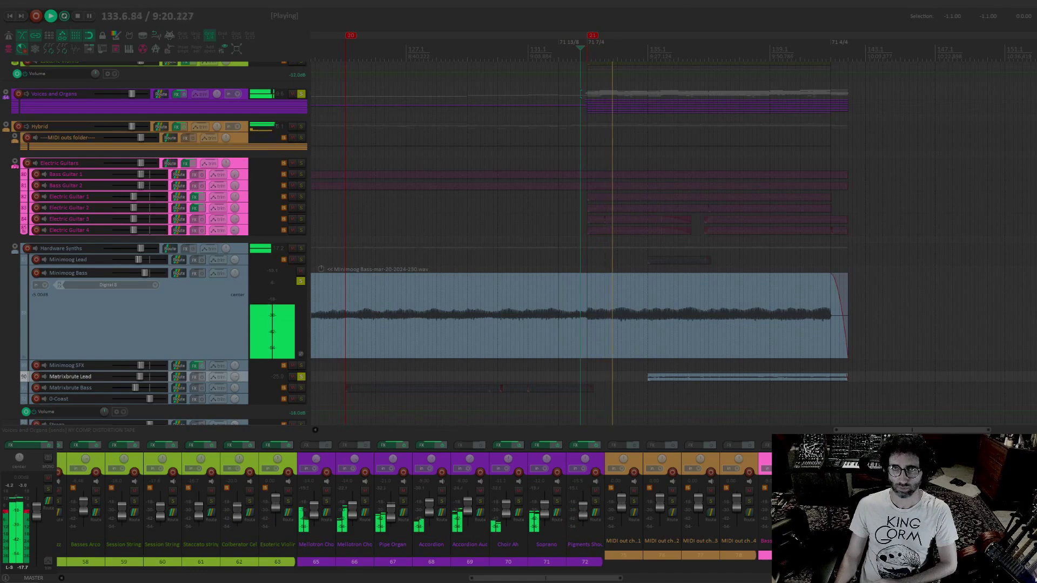
# Expand the Voices and Organs folder, select its Pigments Shouts track and stop playback
pyautogui.click(6, 94)
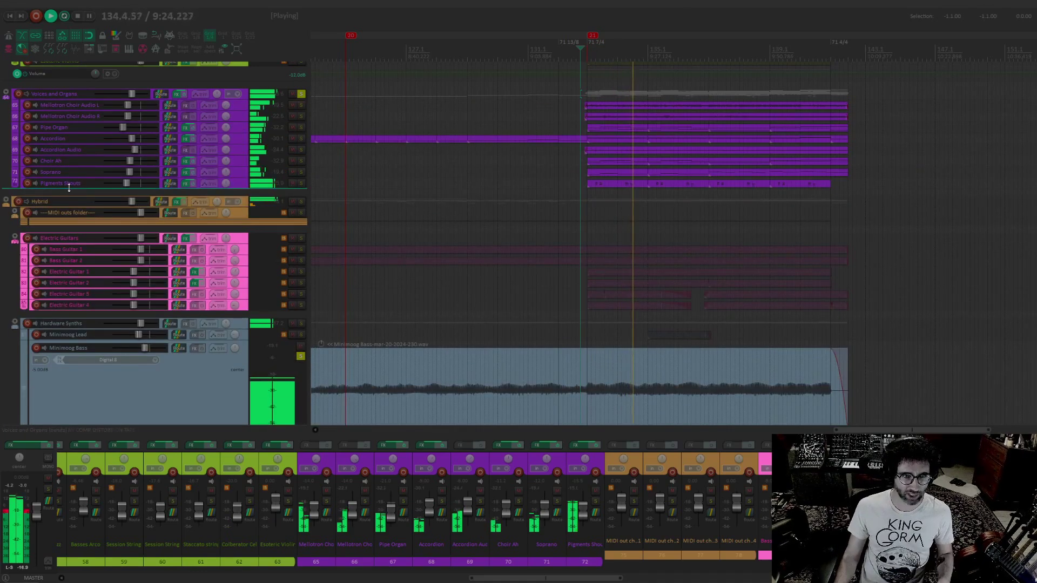
pyautogui.click(132, 194)
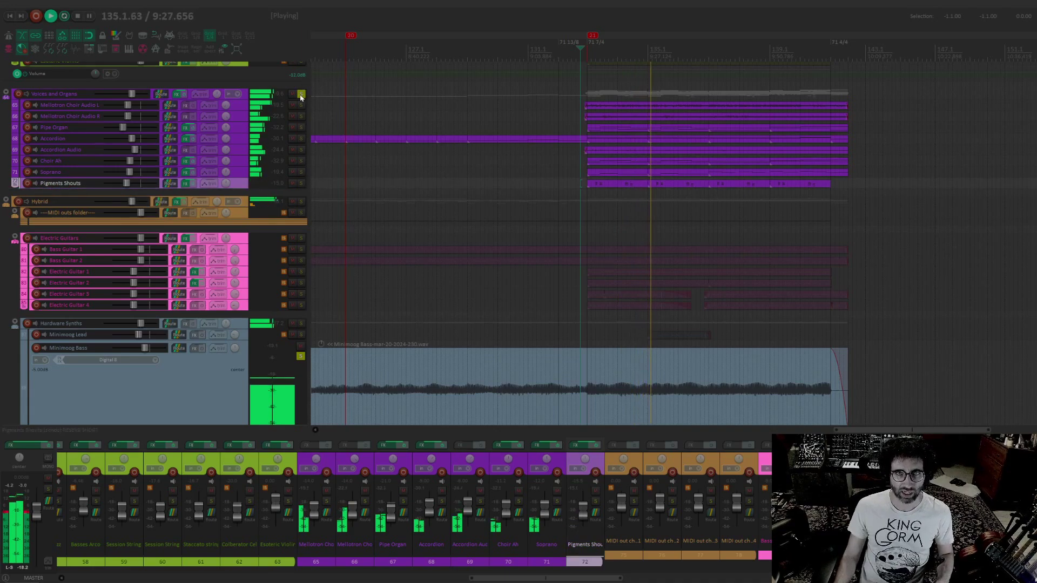
pyautogui.press('space')
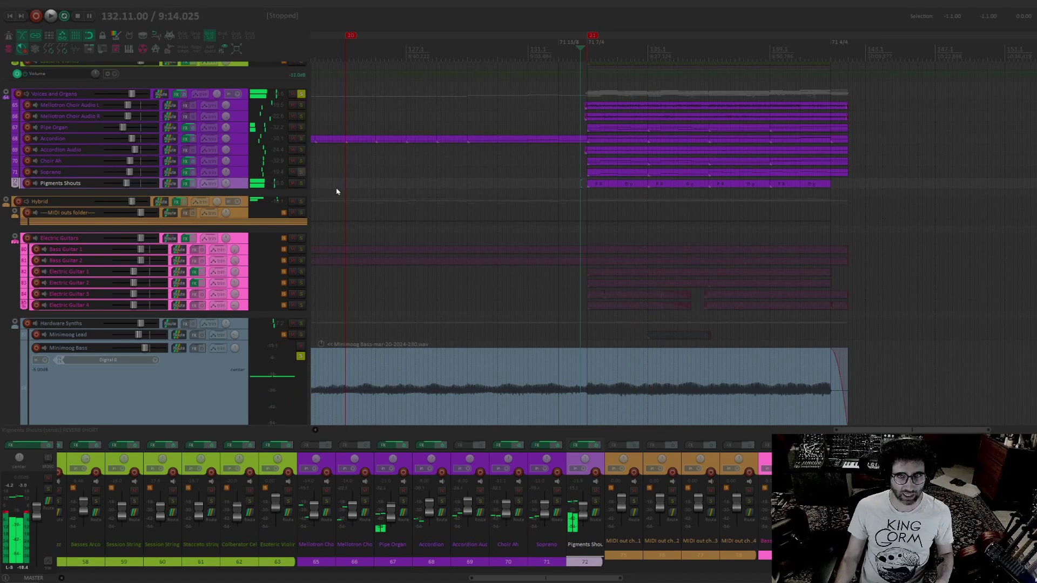
# Solo the Pigments Shouts track and switch its record arming on and back off
pyautogui.click(300, 183)
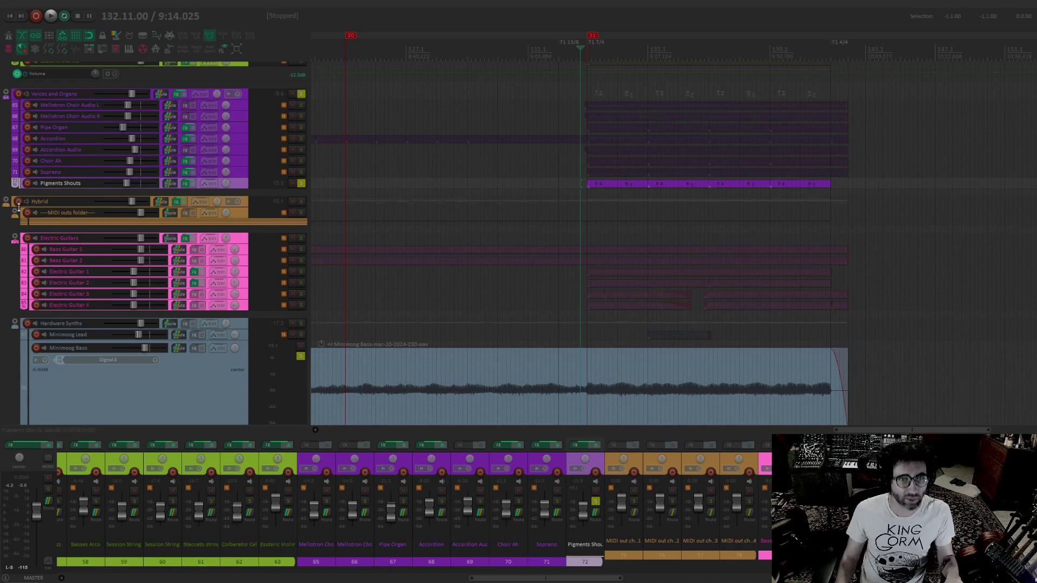
pyautogui.click(27, 184)
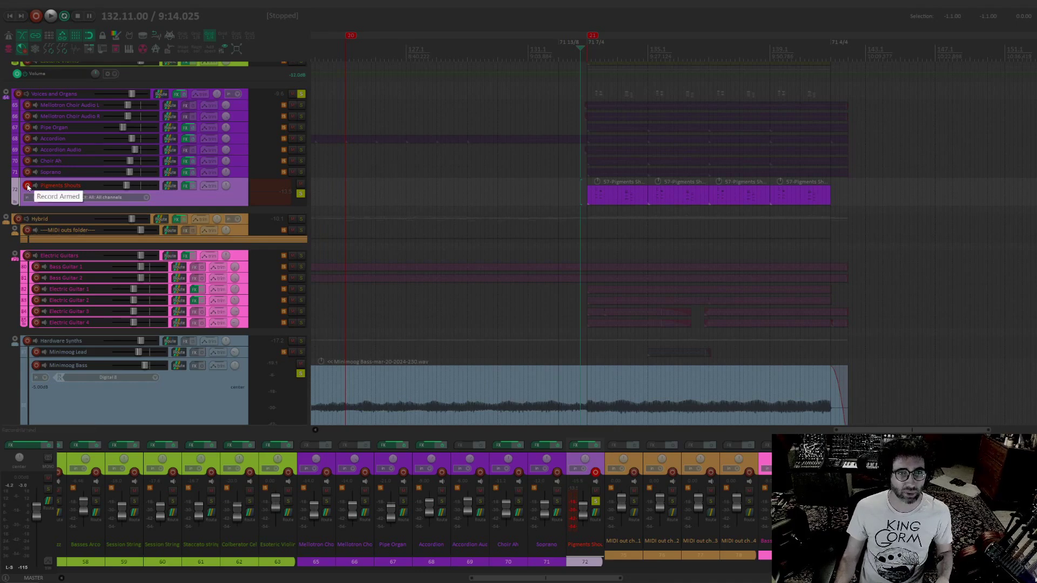
pyautogui.click(27, 186)
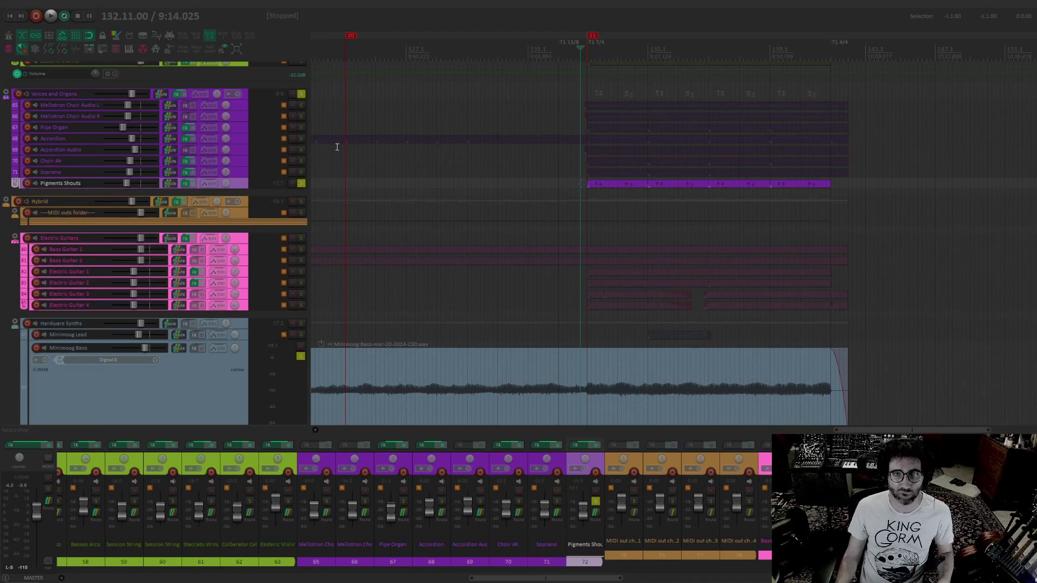
# Clear all track solos and play the full mix from just before marker 21
pyautogui.click(304, 185)
pyautogui.press('space')
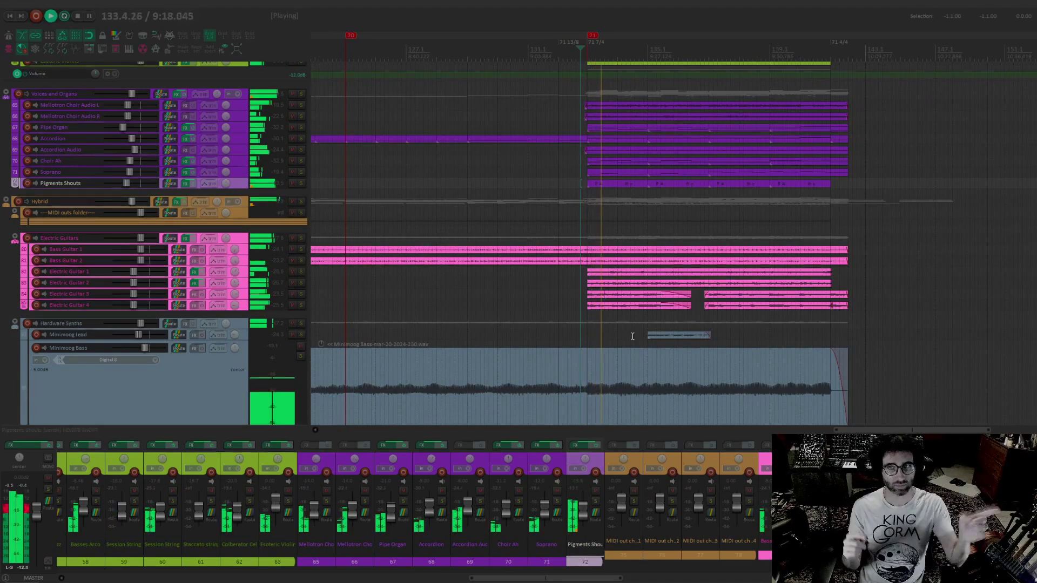
# Audition the Accordion Audio track alone around marker 21, placing the edit cursor at bar 133.3, and clear its solo
pyautogui.scroll(3, 472, 290)
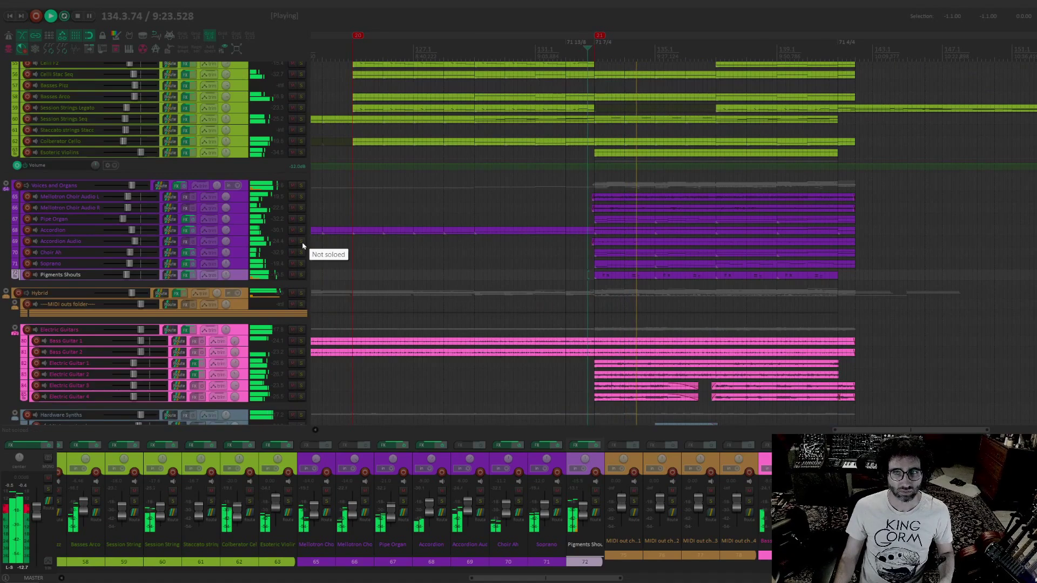
pyautogui.click(301, 242)
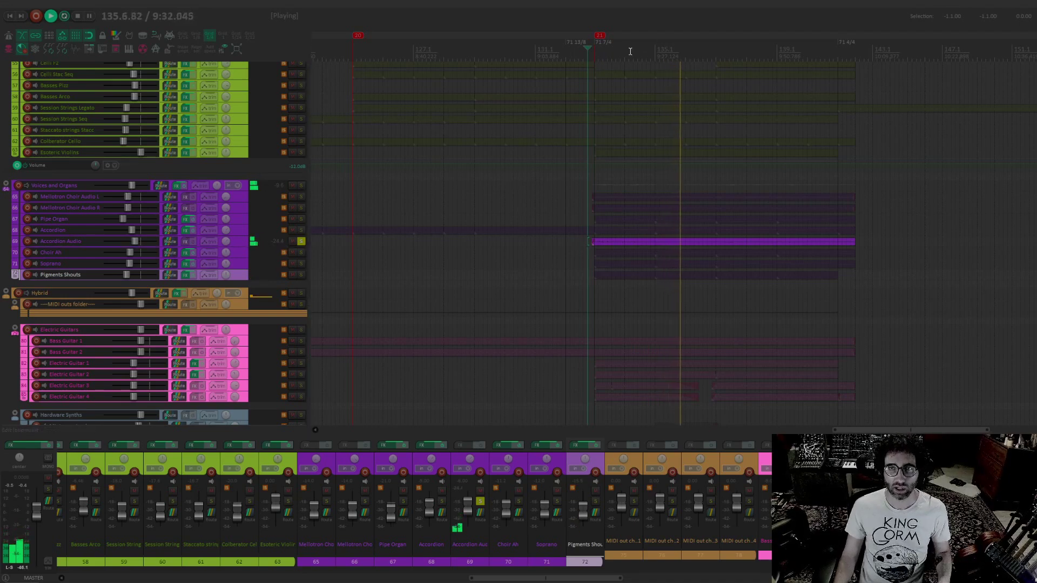
pyautogui.click(602, 49)
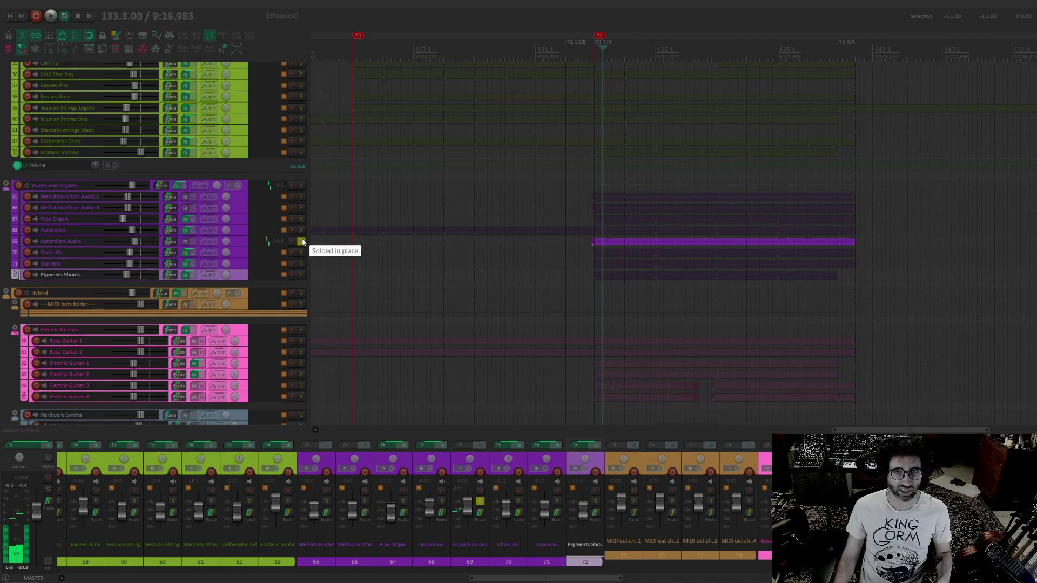
pyautogui.click(301, 242)
# Examine the strings, plucked strings and woodwind tracks around markers 18 to 21 of the arrangement
pyautogui.scroll(3, 489, 314)
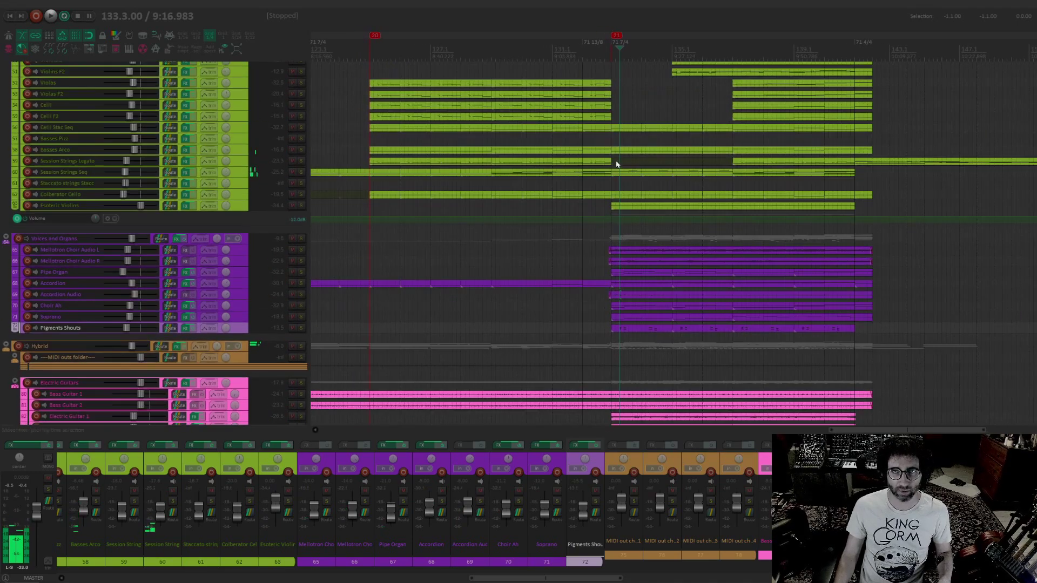
pyautogui.scroll(15, 609, 165)
pyautogui.hscroll(-3, 593, 220)
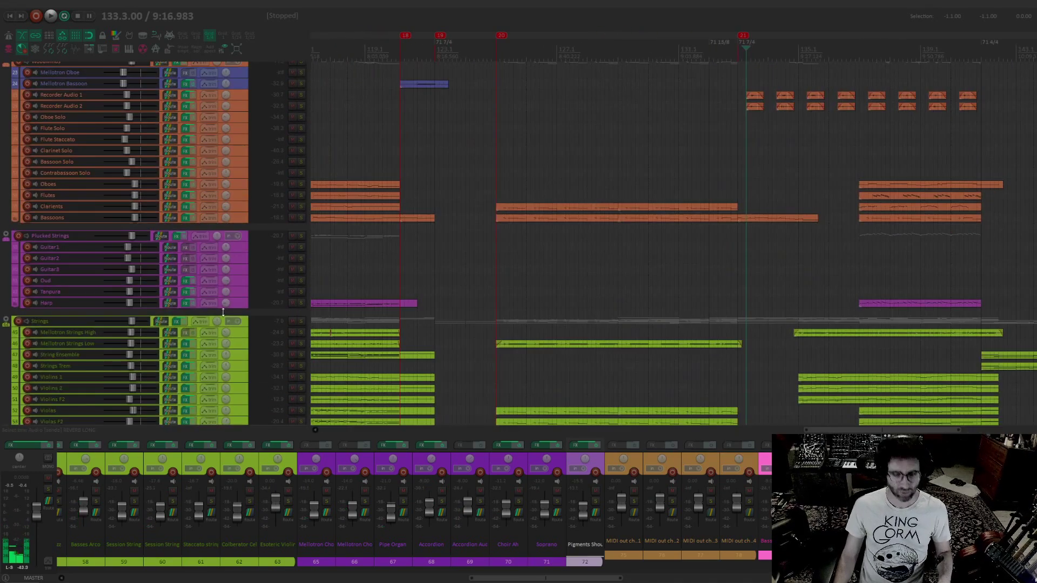